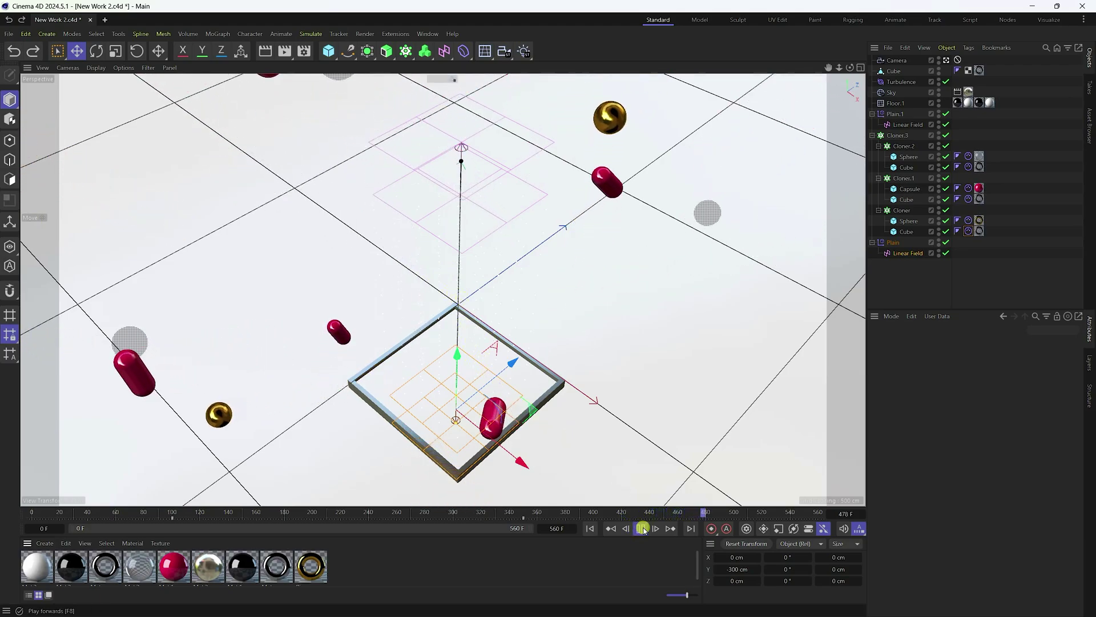
Play the finished cloner animation from the first frame to preview how the cube stack behaves.
{"action": "left_click", "coordinate": [640, 529]}
{"action": "left_click", "coordinate": [592, 529]}
{"action": "left_click", "coordinate": [643, 529]}
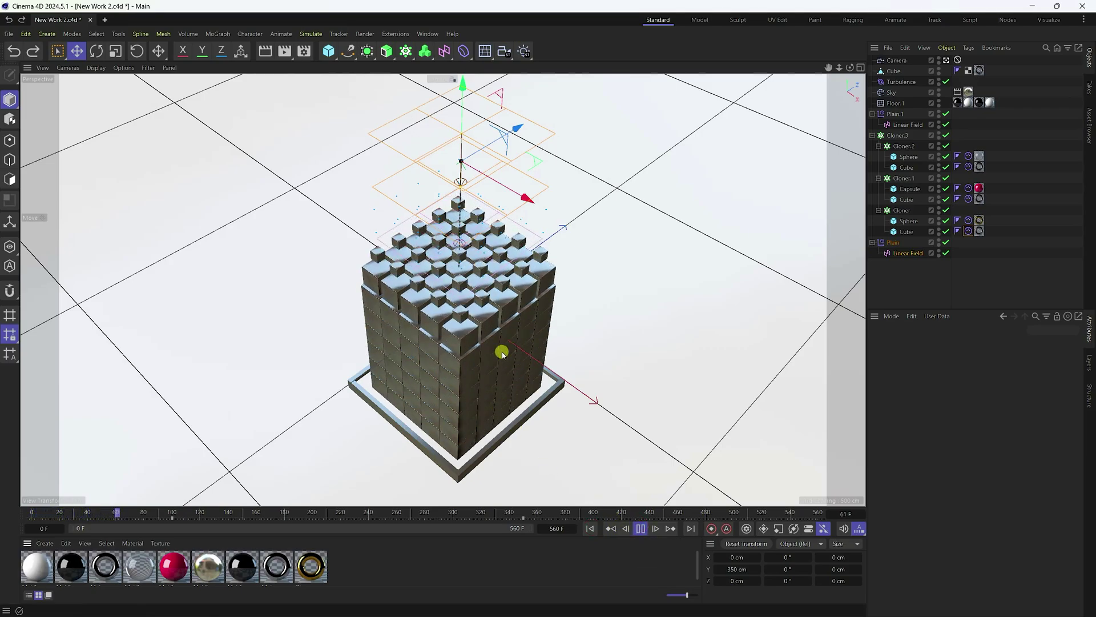
{"action": "left_click", "coordinate": [640, 529]}
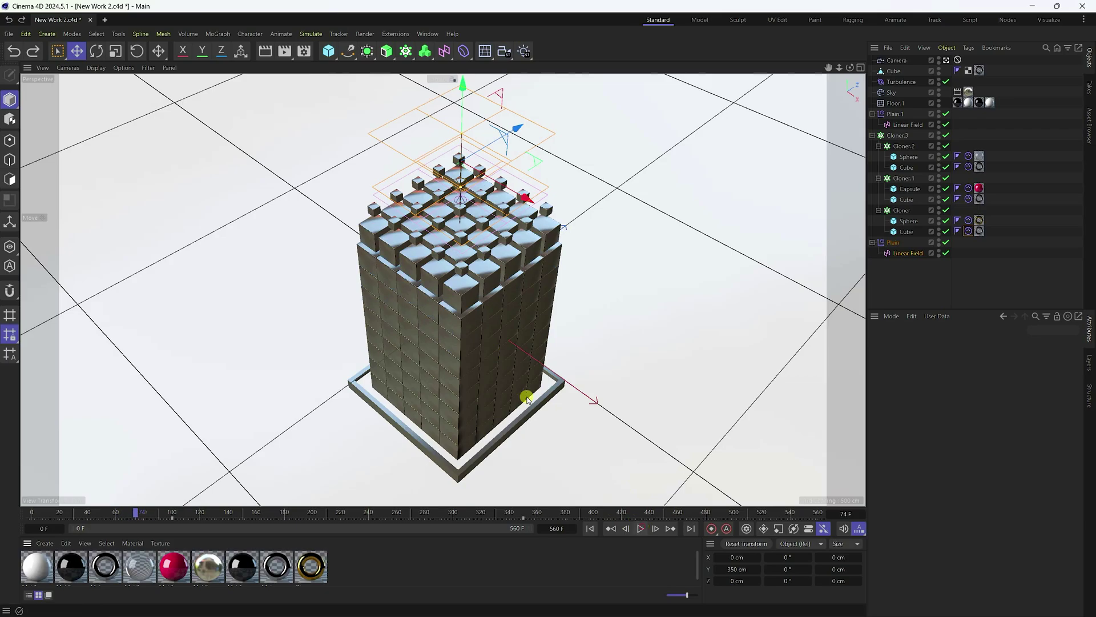
Create a new project and add a cube to the empty scene.
{"action": "left_click", "coordinate": [11, 34]}
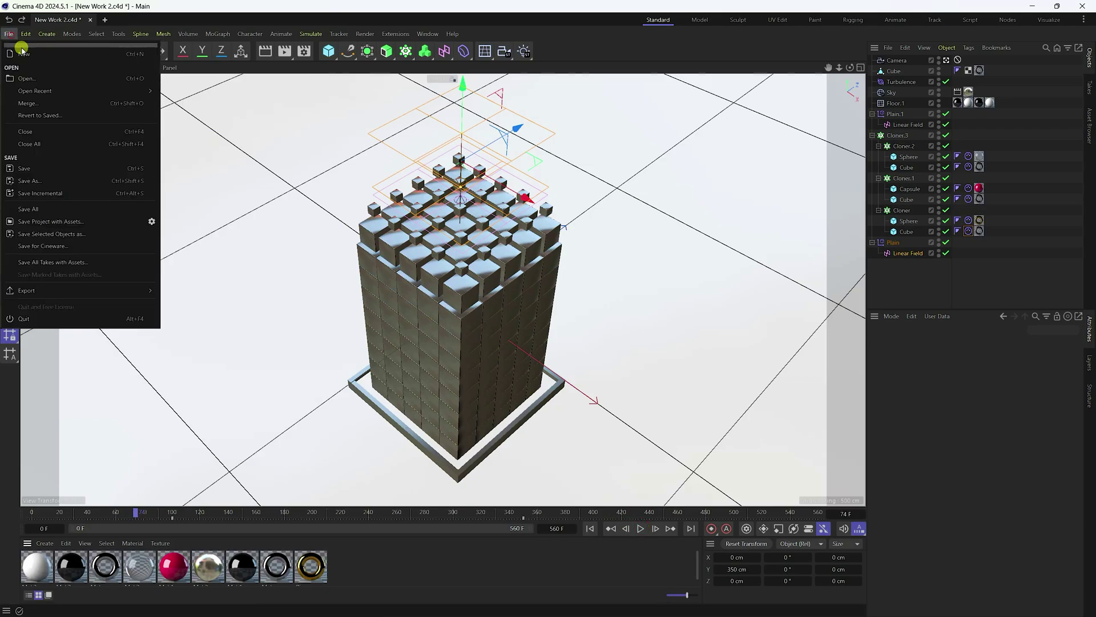
{"action": "left_click", "coordinate": [138, 52]}
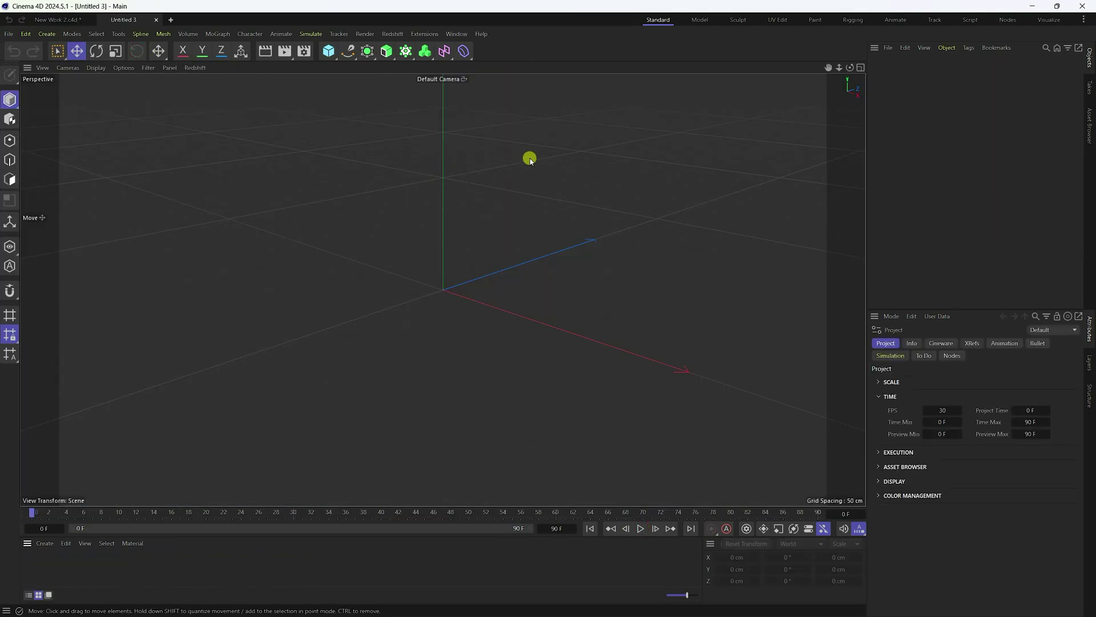
{"action": "left_click", "coordinate": [329, 51]}
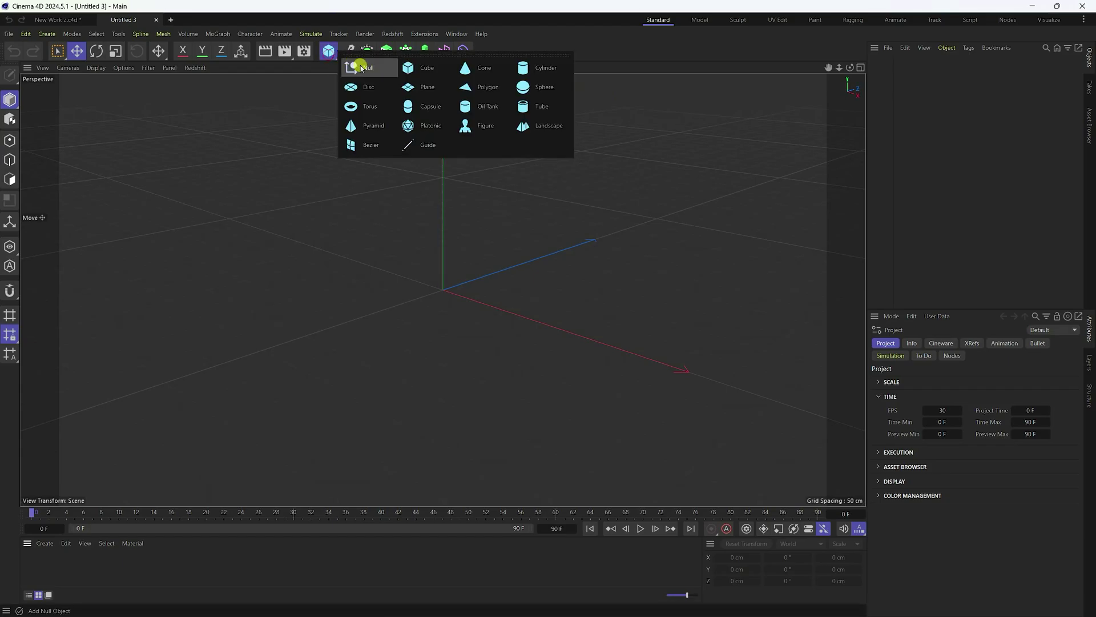
{"action": "left_click", "coordinate": [429, 68]}
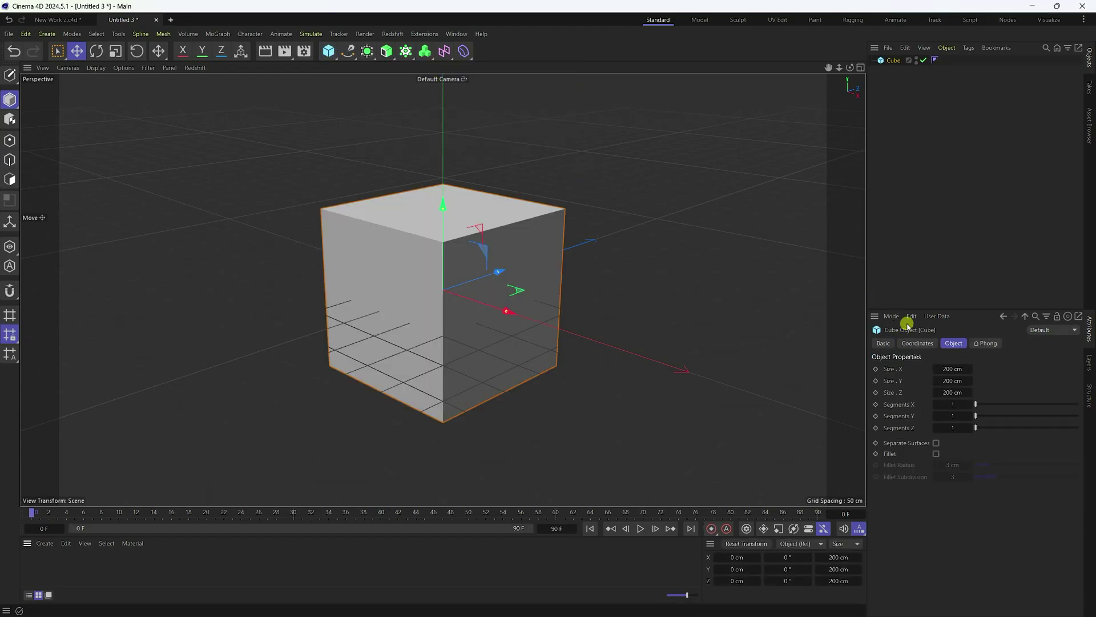
Set the cube's X, Y and Z sizes to 50 cm each.
{"action": "left_click", "coordinate": [955, 369]}
{"action": "type", "text": "50"}
{"action": "key", "text": "Tab"}
{"action": "type", "text": "50"}
{"action": "key", "text": "Tab"}
{"action": "type", "text": "50"}
{"action": "key", "text": "Return"}
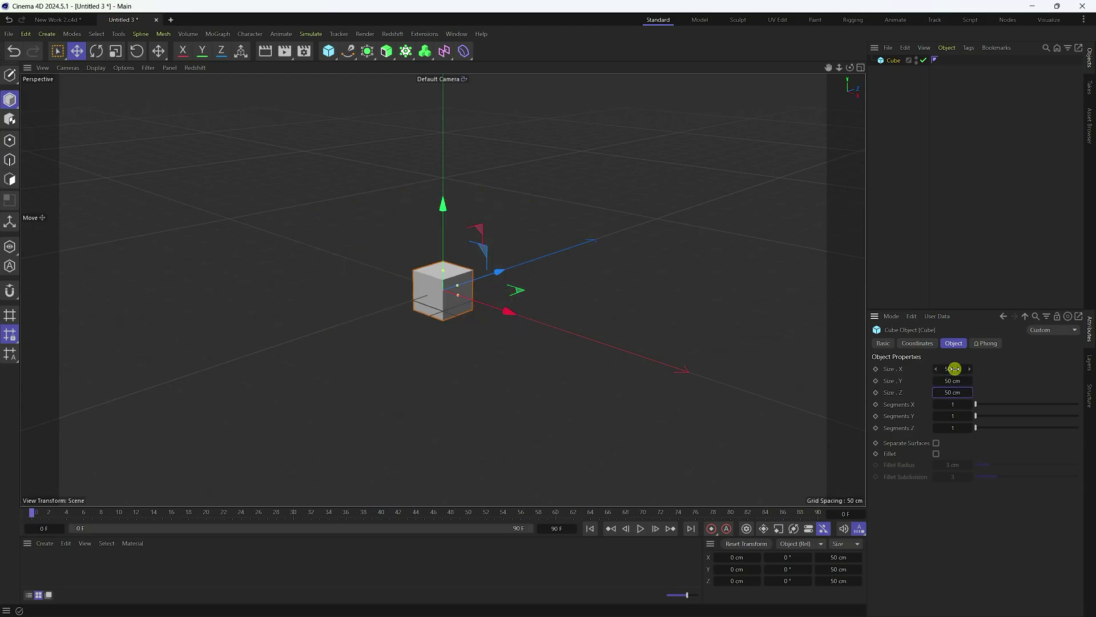
Switch the viewport shading to show the cube's mesh lines over its shaded surfaces.
{"action": "scroll", "coordinate": [457, 239], "scroll_direction": "up", "scroll_amount": 8}
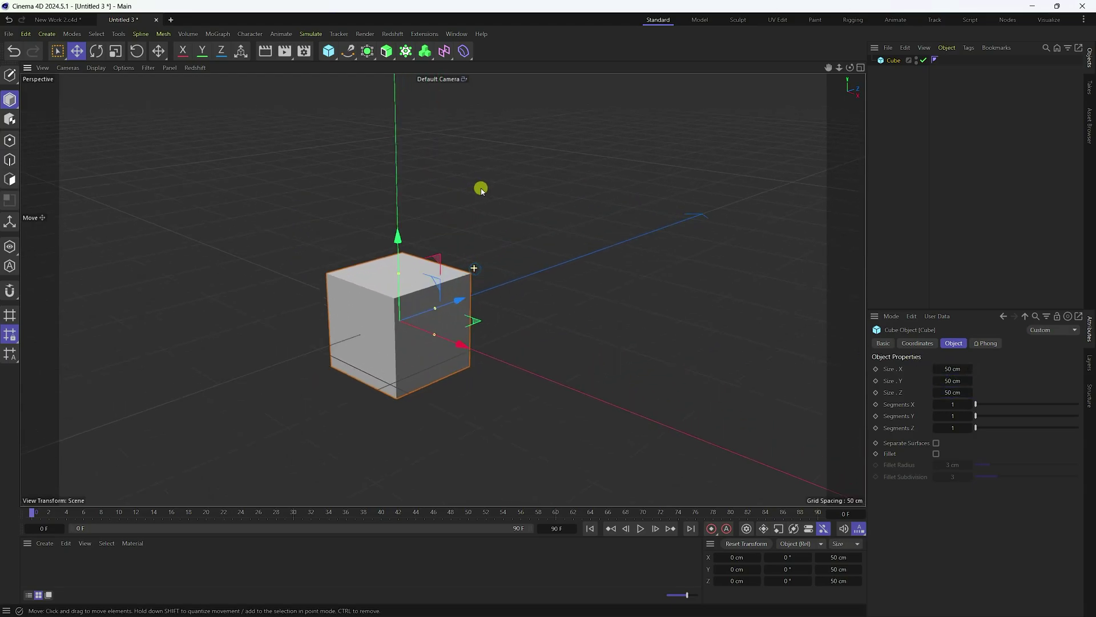
{"action": "middle_click_drag", "start_coordinate": [427, 239], "coordinate": [457, 225], "text": "alt"}
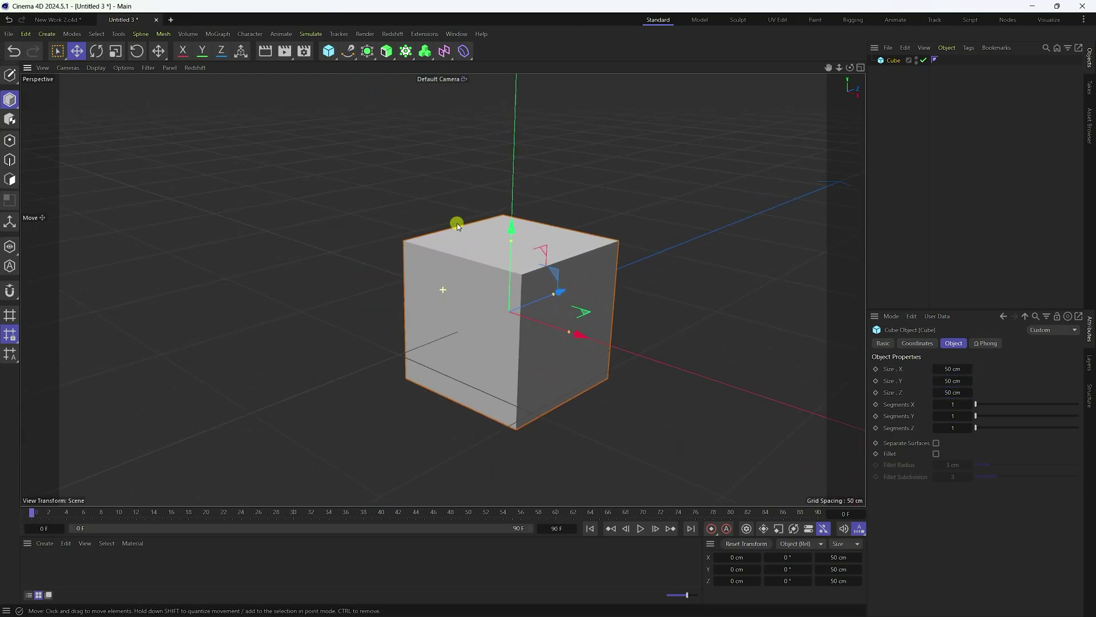
{"action": "right_click", "coordinate": [128, 121]}
{"action": "left_click", "coordinate": [110, 113]}
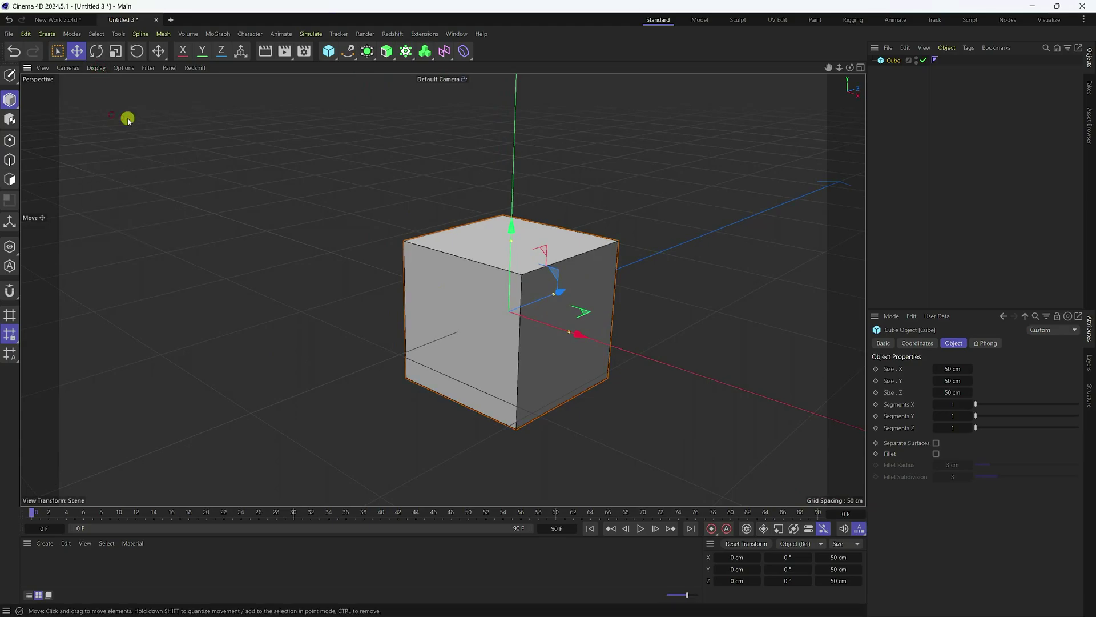
{"action": "left_click_drag", "start_coordinate": [567, 310], "coordinate": [494, 320], "text": "alt"}
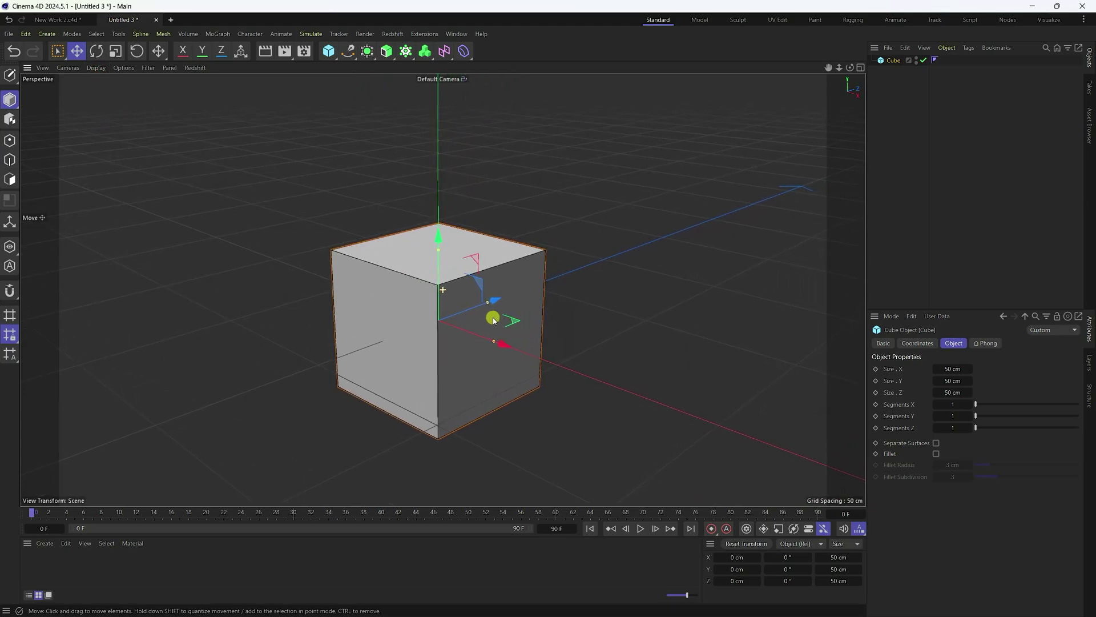
{"action": "scroll", "coordinate": [430, 303], "scroll_direction": "up", "scroll_amount": 5}
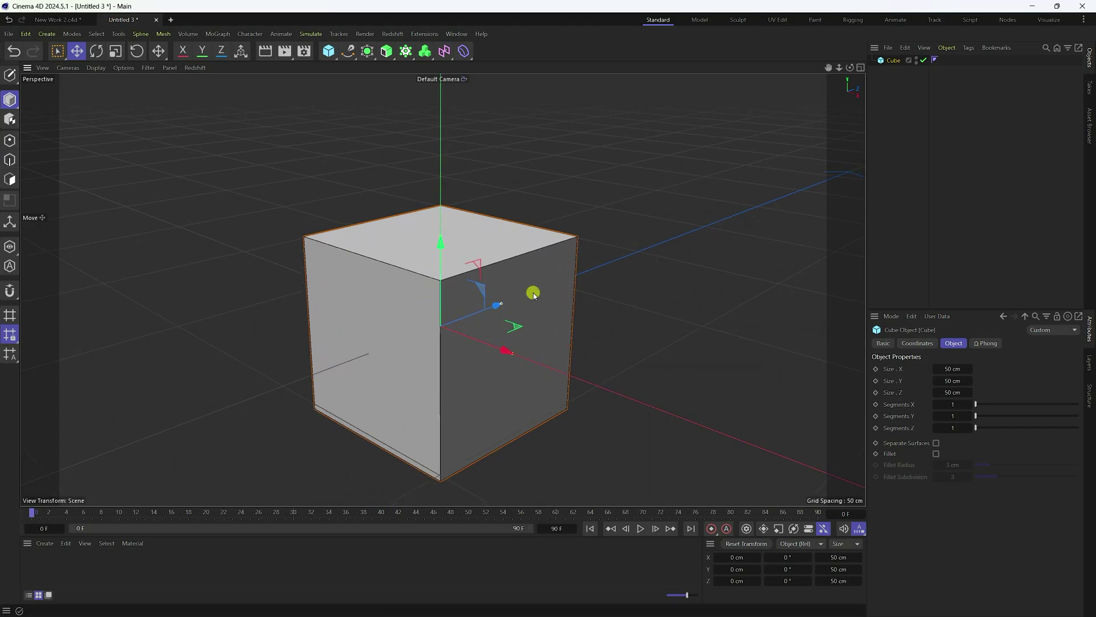
Enable the fillet on the cube and set its fillet radius to 1 cm.
{"action": "left_click", "coordinate": [938, 455]}
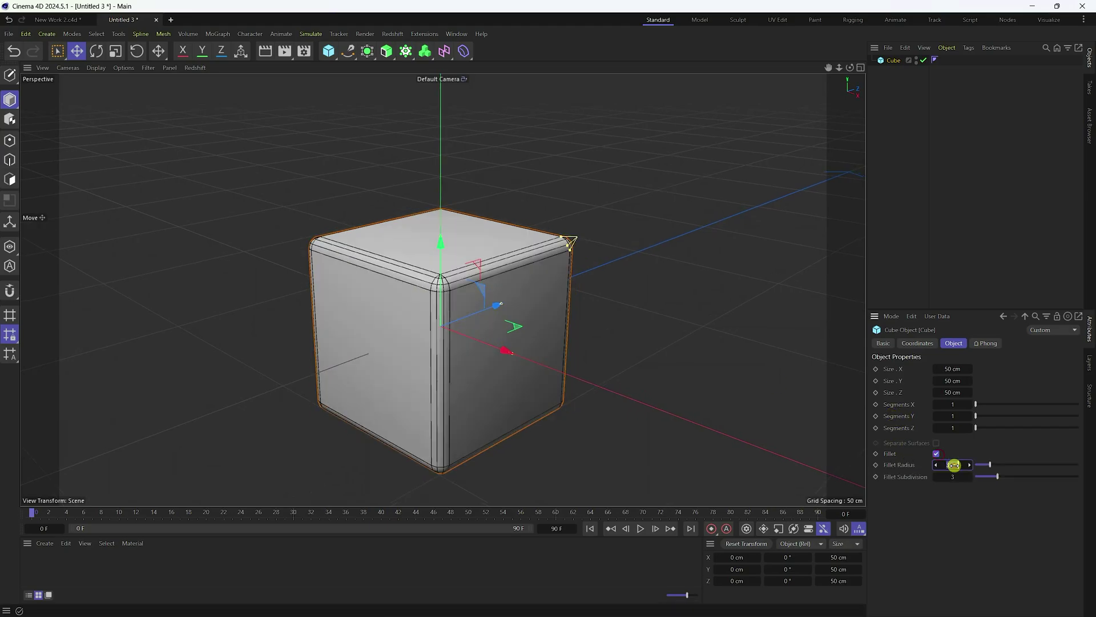
{"action": "left_click_drag", "start_coordinate": [954, 465], "coordinate": [954, 476]}
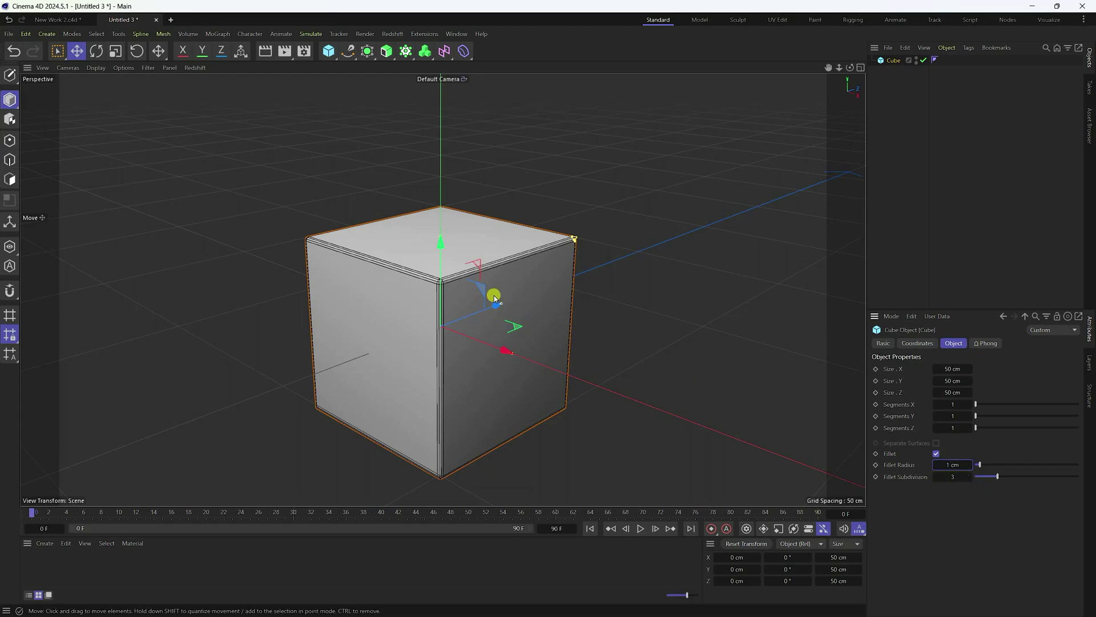
{"action": "scroll", "coordinate": [386, 197], "scroll_direction": "down", "scroll_amount": 5}
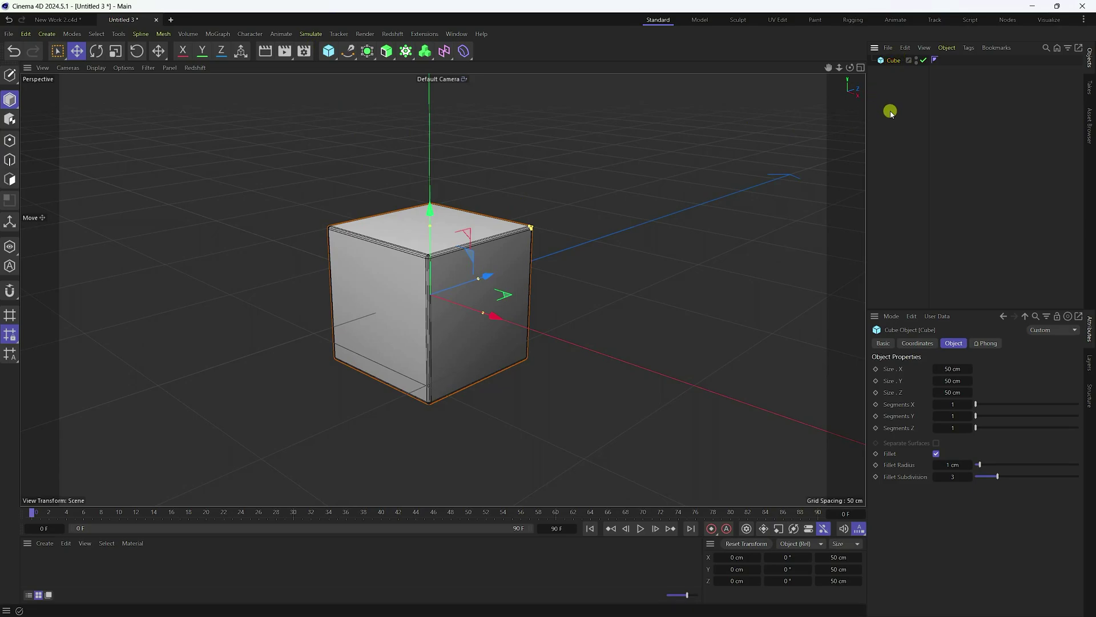
Duplicate the cube and rename the copy SPHERE.
{"action": "key", "text": "ctrl+c"}
{"action": "key", "text": "ctrl+v"}
{"action": "double_click", "coordinate": [894, 61]}
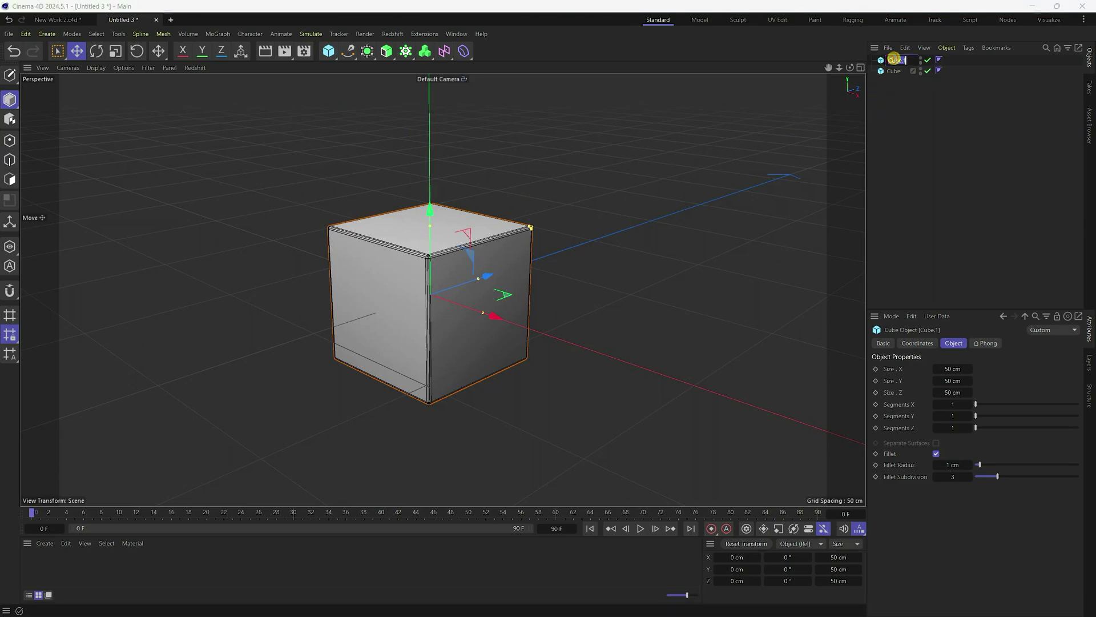
{"action": "key", "text": "Return"}
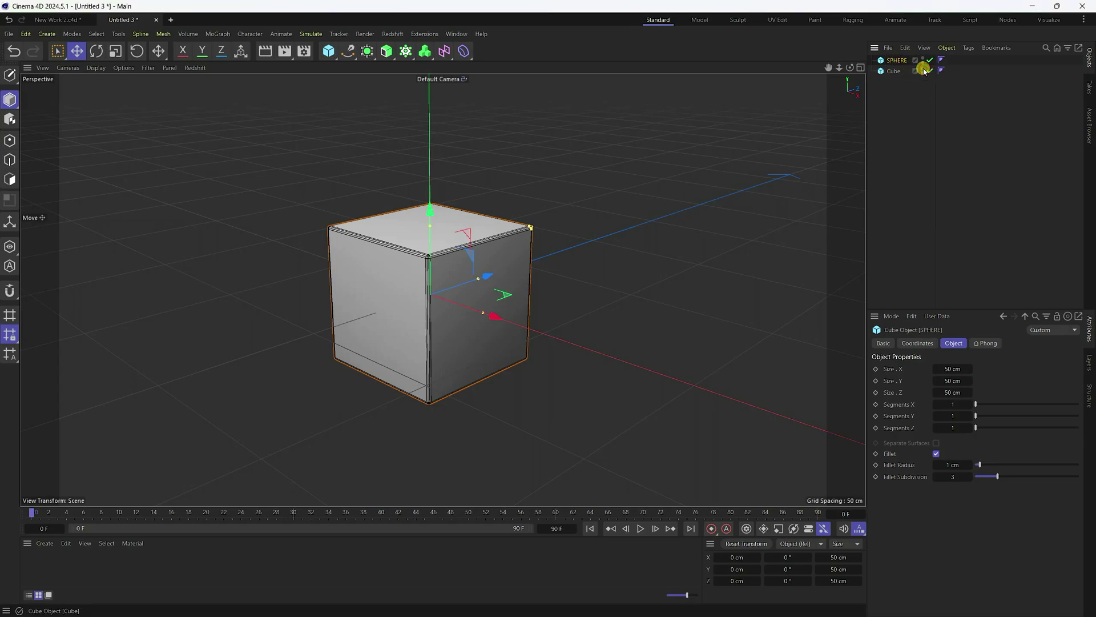
Hide the original cube and round the SPHERE object with a 25 cm fillet radius and a fillet subdivision of 25.
{"action": "left_click", "coordinate": [885, 58]}
{"action": "left_click_drag", "start_coordinate": [948, 465], "coordinate": [964, 464]}
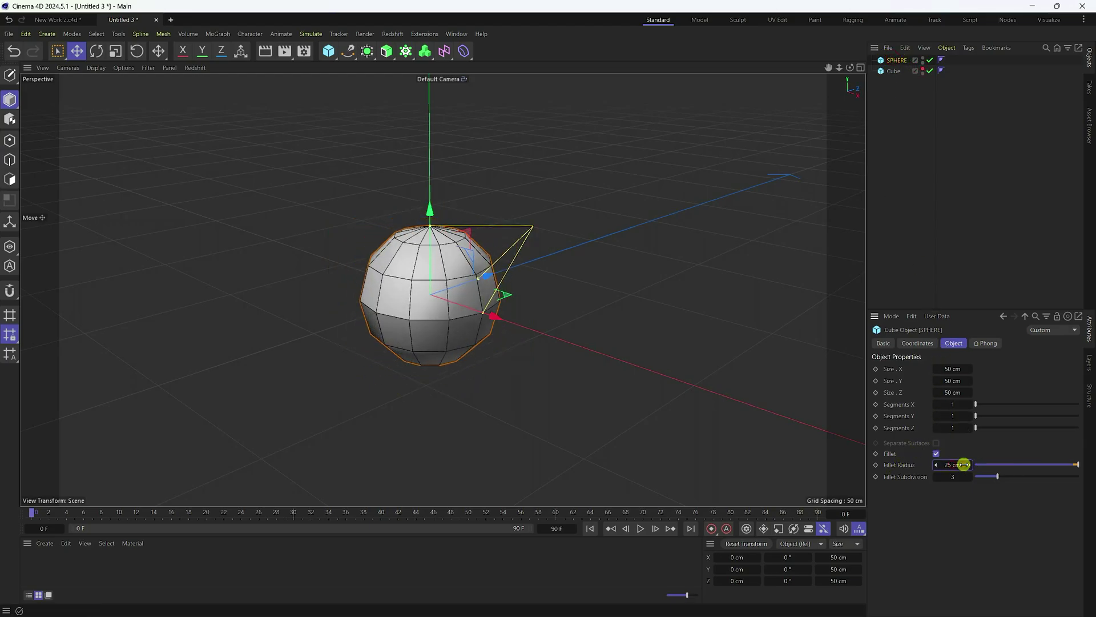
{"action": "scroll", "coordinate": [379, 255], "scroll_direction": "up", "scroll_amount": 4}
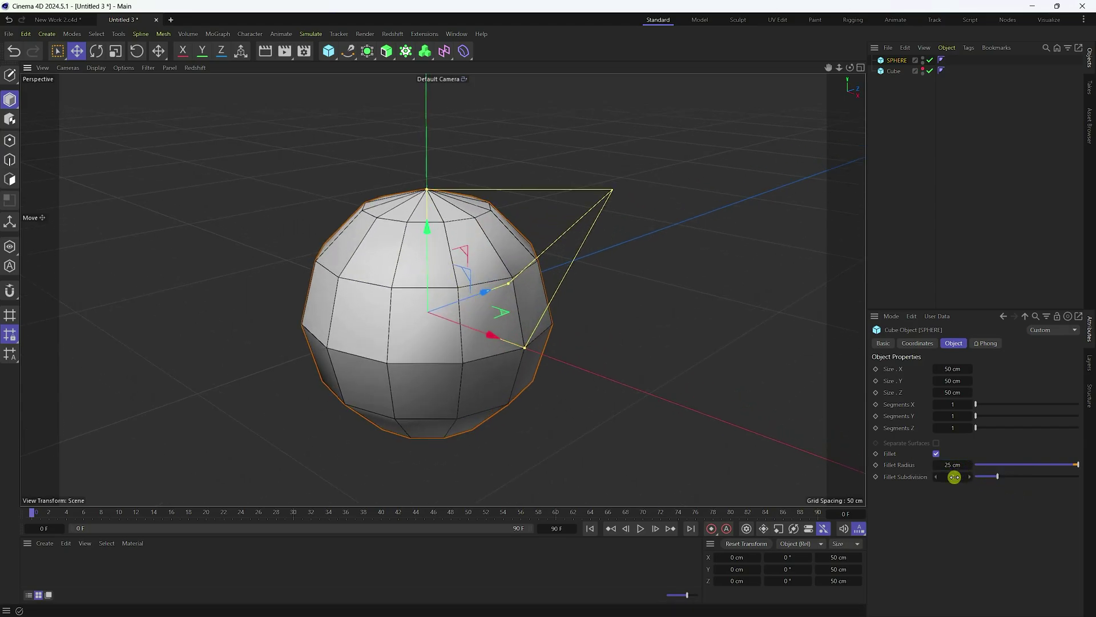
{"action": "left_click_drag", "start_coordinate": [949, 478], "coordinate": [972, 478]}
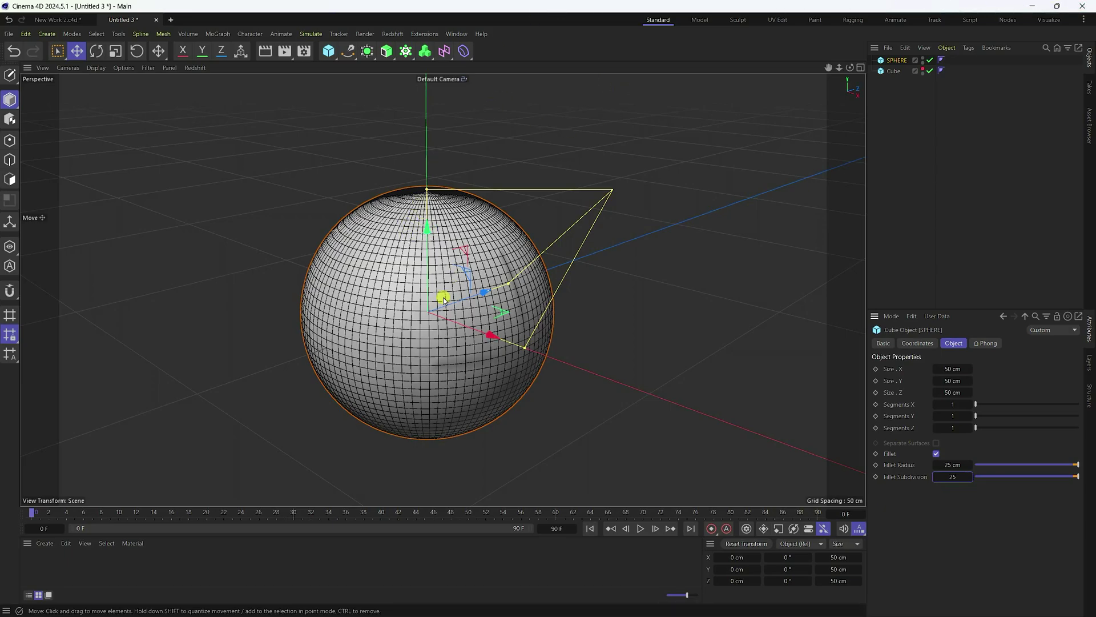
Unhide the original cube, then add a Cloner and nest SPHERE and Cube under it as children.
{"action": "left_click", "coordinate": [923, 70]}
{"action": "left_click", "coordinate": [894, 71]}
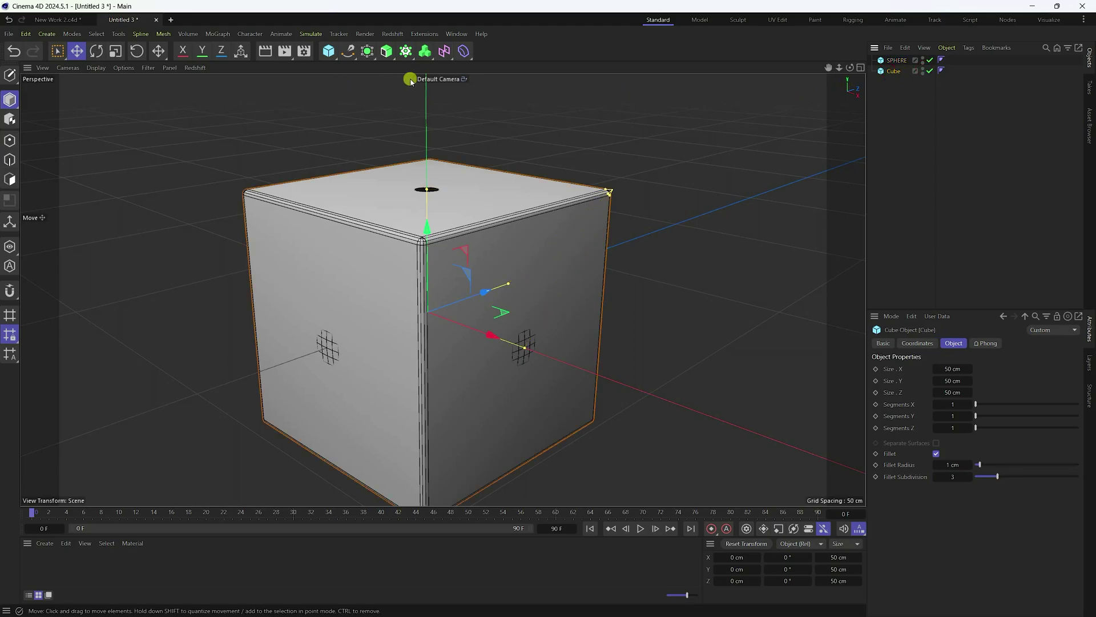
{"action": "left_click", "coordinate": [405, 51]}
{"action": "left_click", "coordinate": [451, 78]}
{"action": "left_click_drag", "start_coordinate": [882, 110], "coordinate": [893, 62]}
{"action": "left_click", "coordinate": [894, 62]}
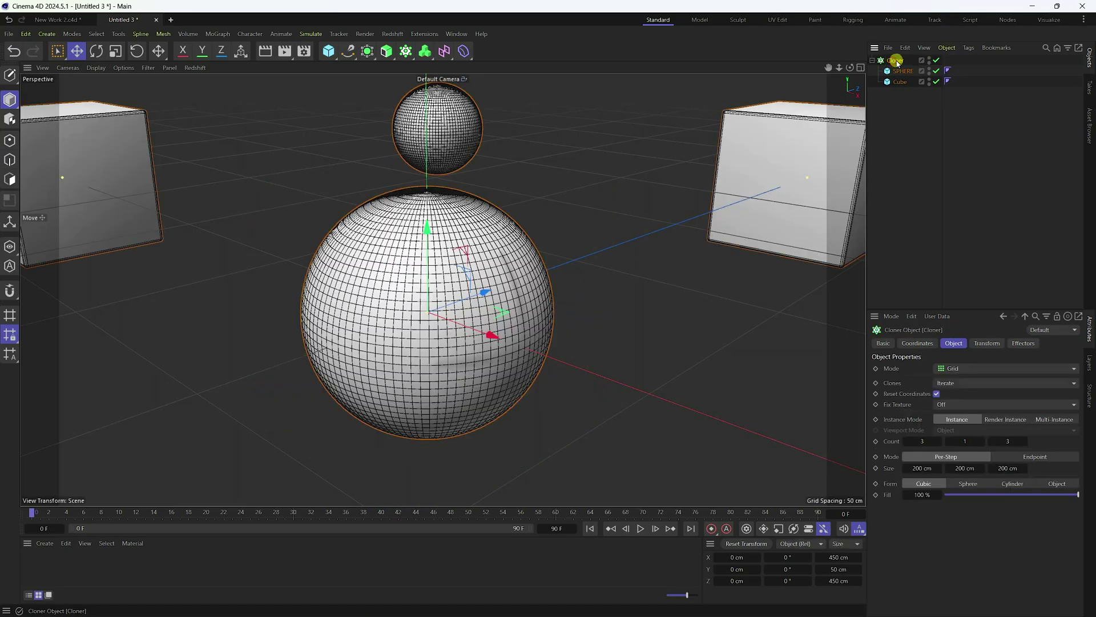
Set the Cloner to Linear mode with a count of 1, a Y position step of 0 cm and Blend clones.
{"action": "left_click", "coordinate": [931, 370]}
{"action": "left_click", "coordinate": [949, 395]}
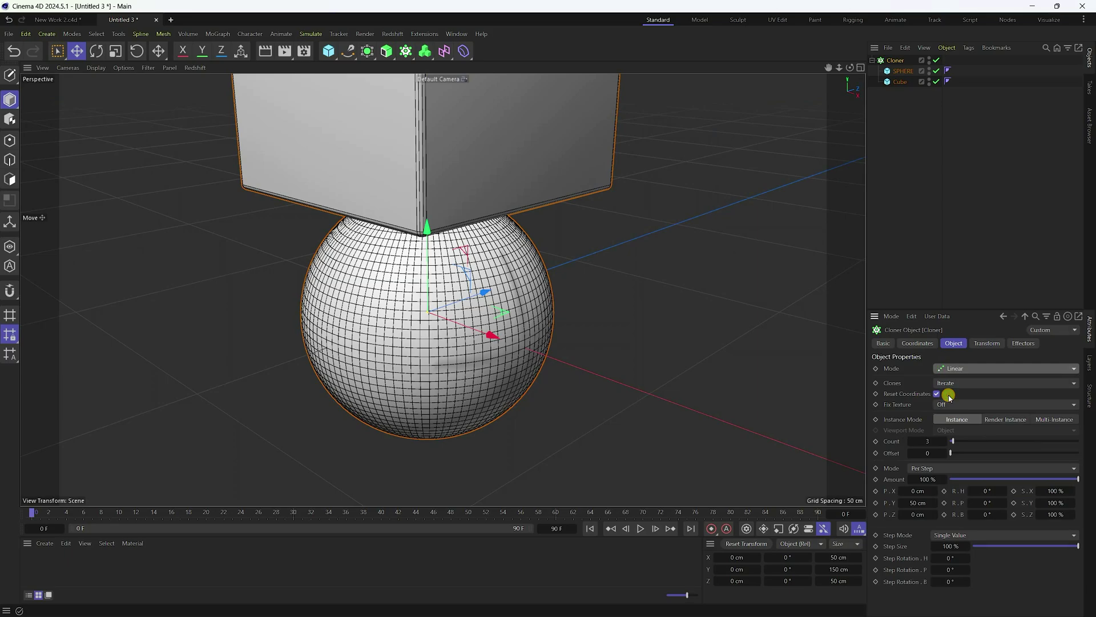
{"action": "double_click", "coordinate": [919, 442]}
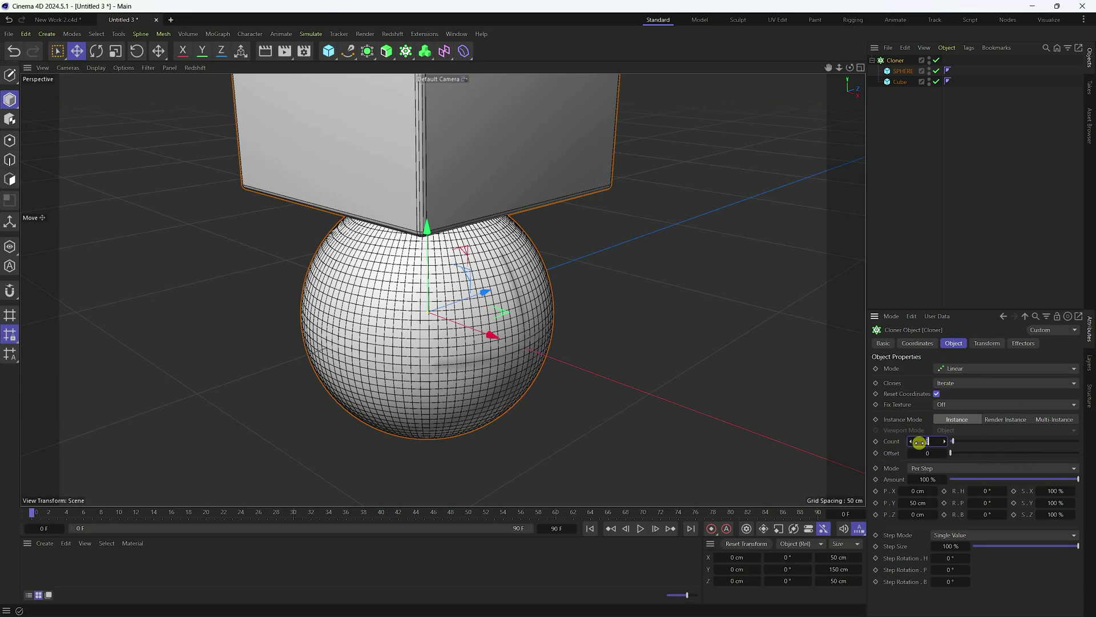
{"action": "type", "text": "1"}
{"action": "key", "text": "Return"}
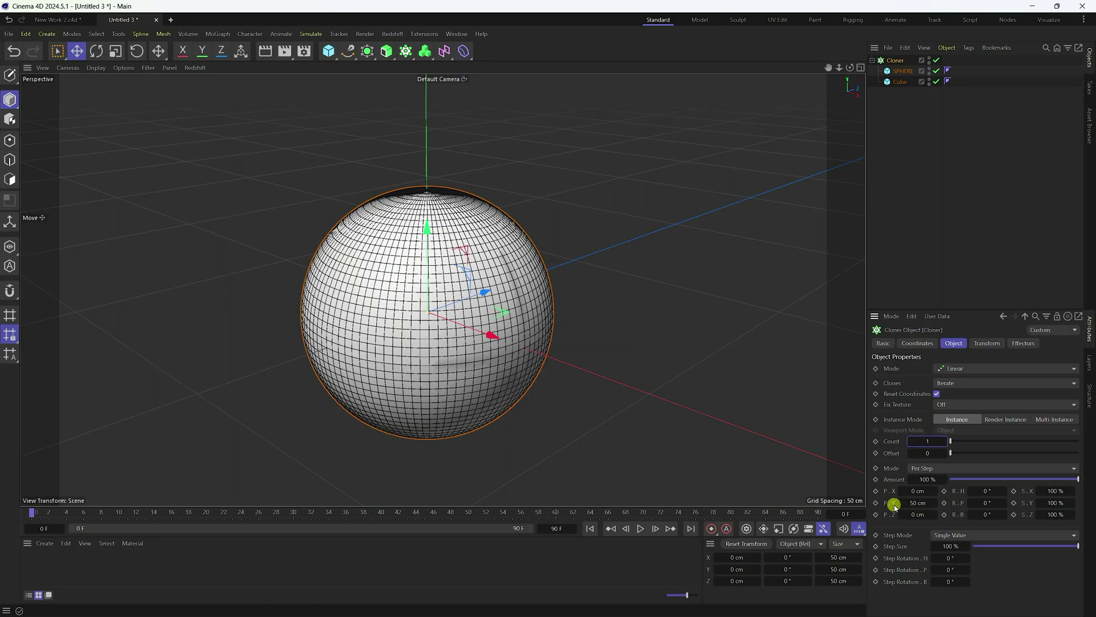
{"action": "left_click", "coordinate": [917, 503]}
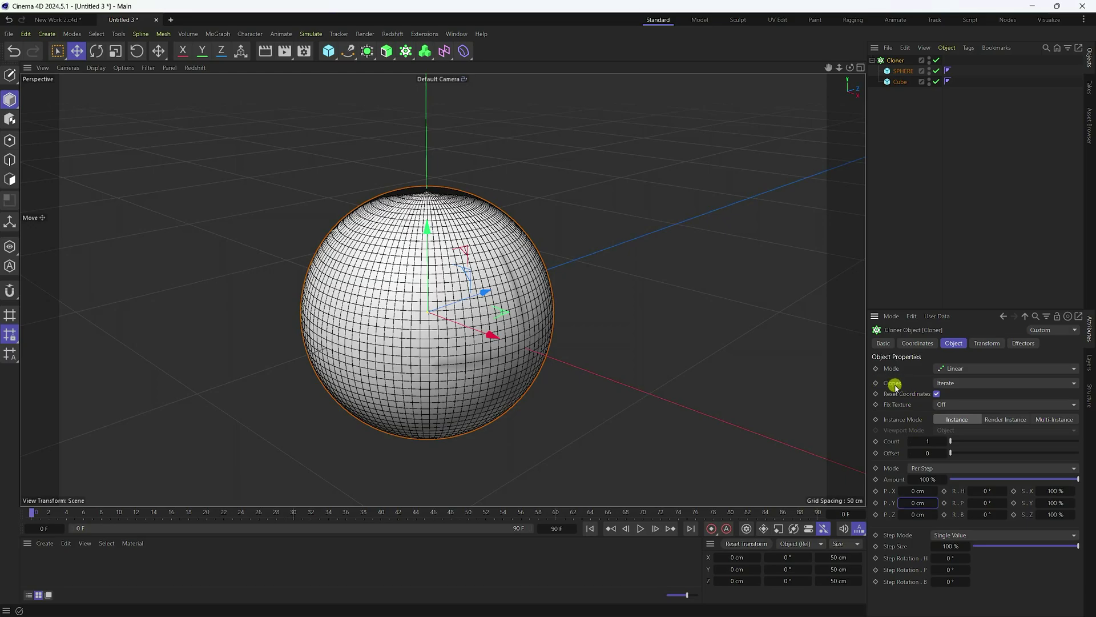
{"action": "left_click", "coordinate": [948, 383]}
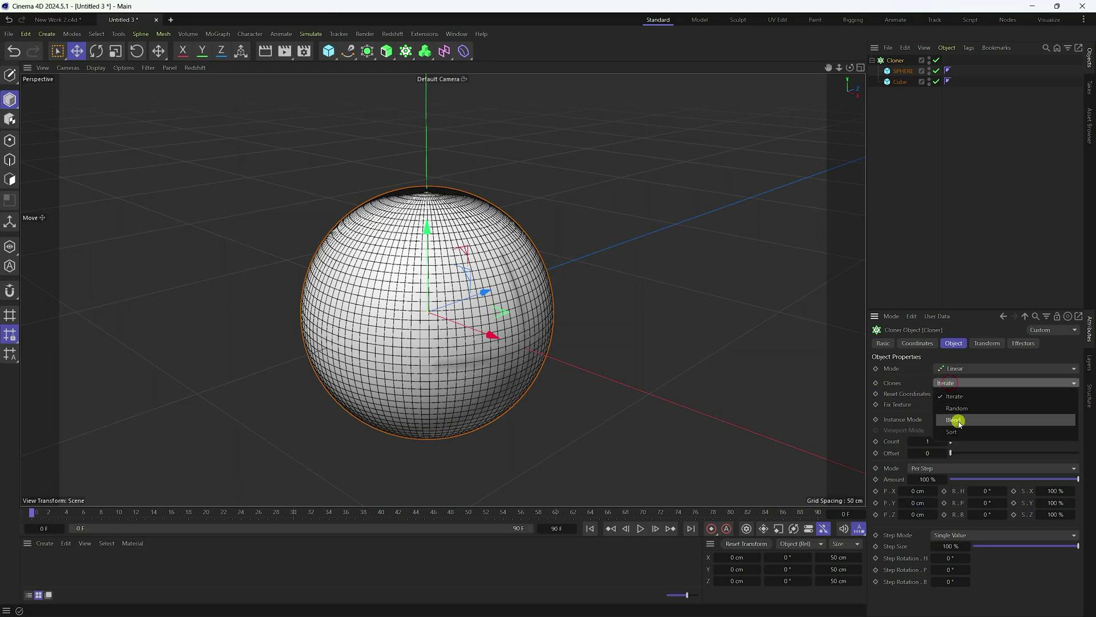
{"action": "left_click", "coordinate": [957, 421]}
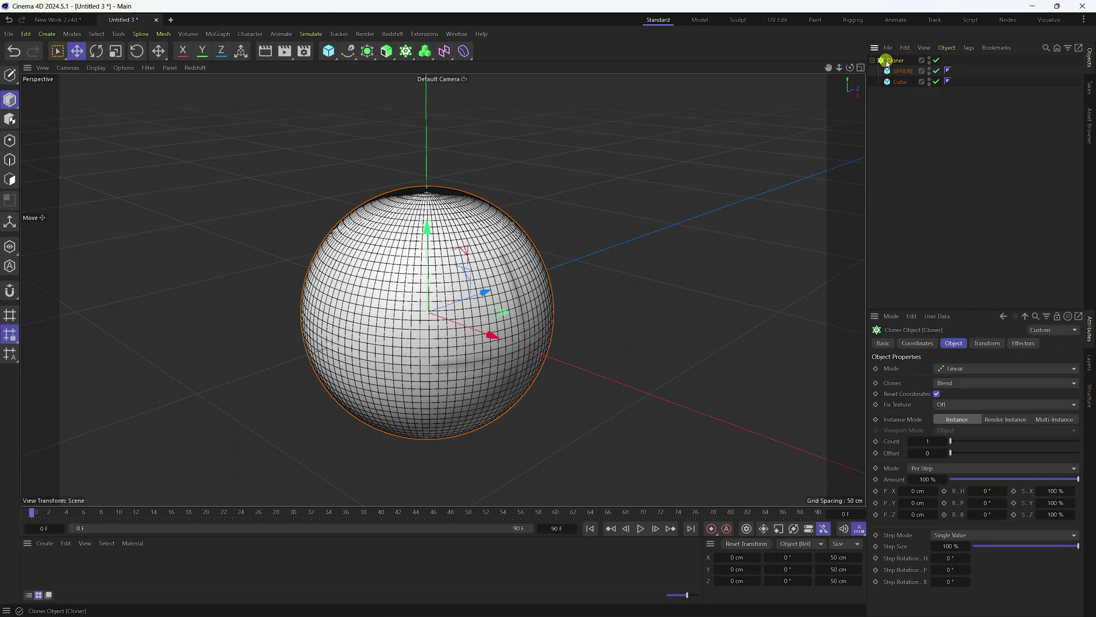
Add a Plain effector to the Cloner and give the effector a Linear Field.
{"action": "left_click", "coordinate": [218, 34]}
{"action": "mouse_move", "coordinate": [299, 53]}
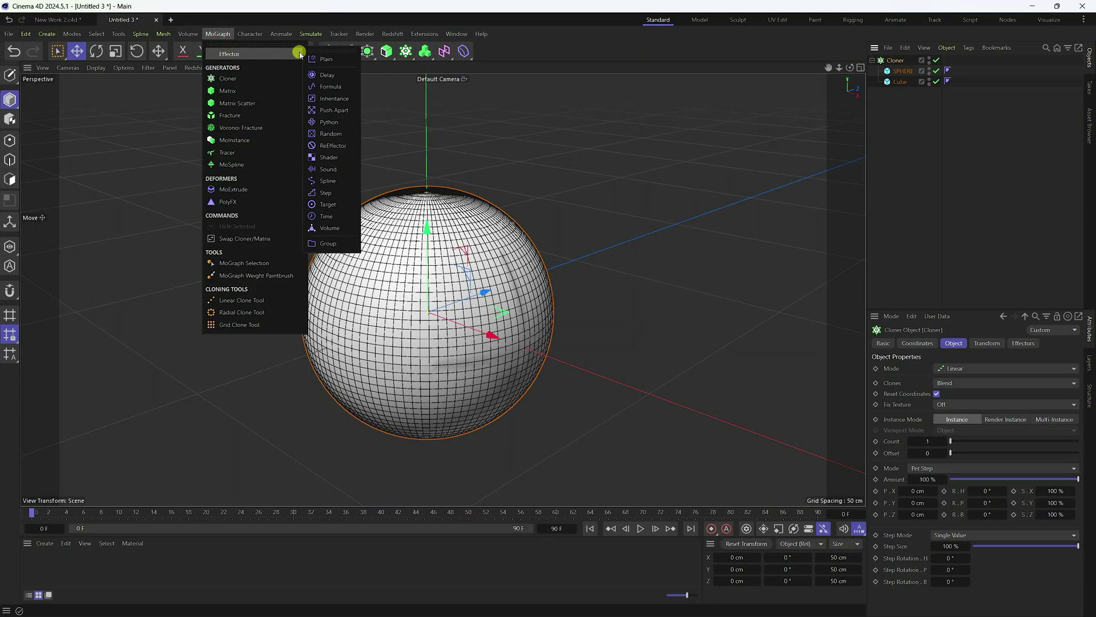
{"action": "left_click", "coordinate": [328, 60]}
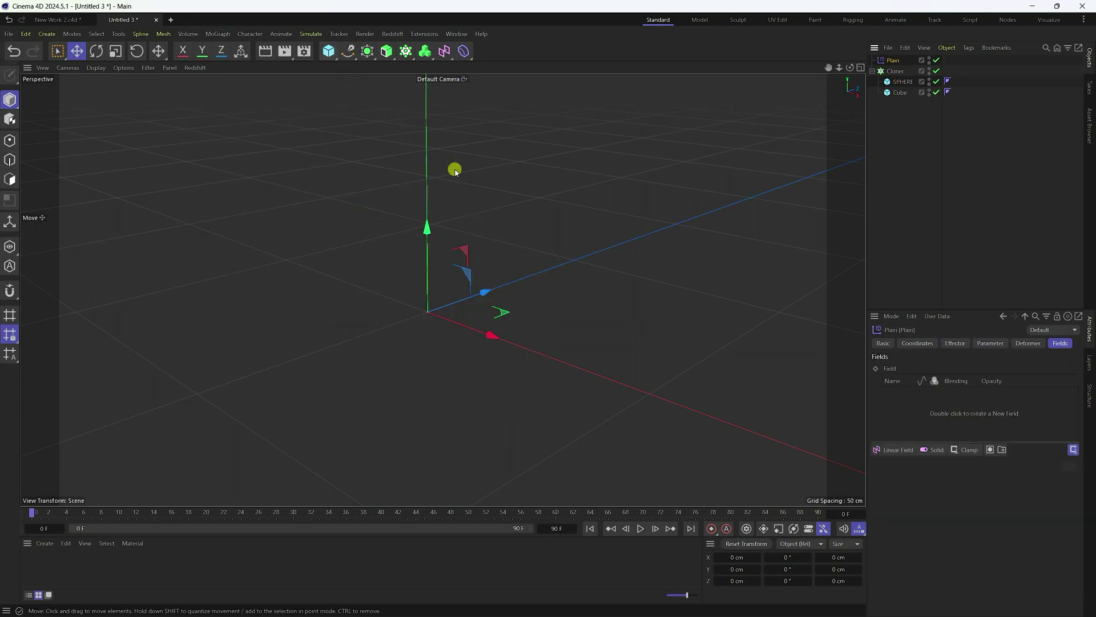
{"action": "left_click", "coordinate": [902, 452]}
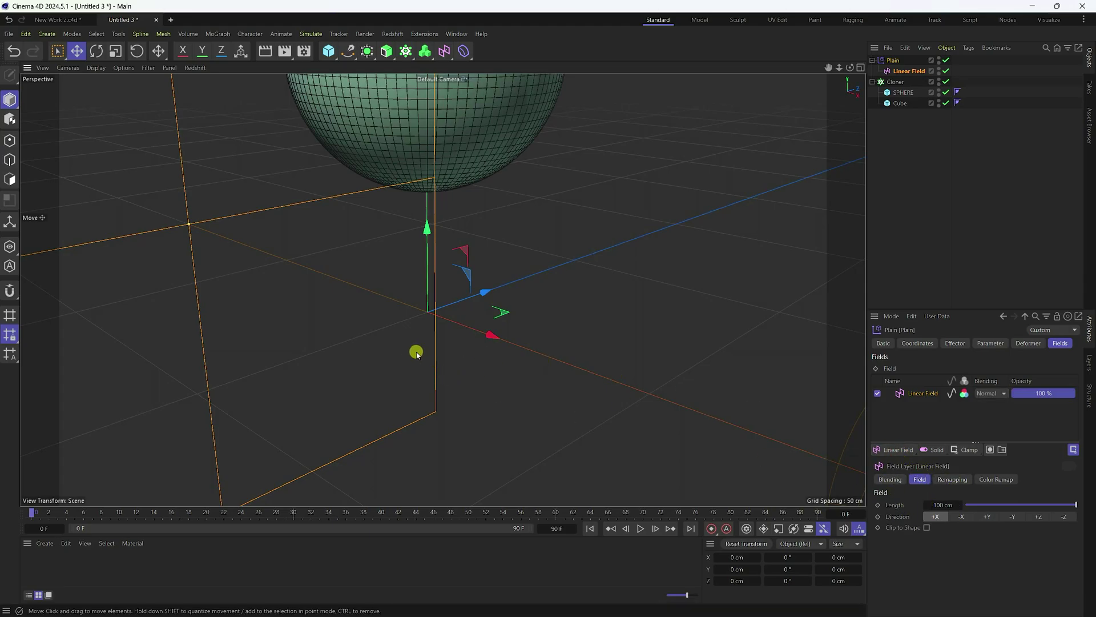
Set the Linear Field's direction to -Y and its length to 50 cm.
{"action": "scroll", "coordinate": [414, 355], "scroll_direction": "down", "scroll_amount": 5}
{"action": "scroll", "coordinate": [514, 371], "scroll_direction": "down", "scroll_amount": 4}
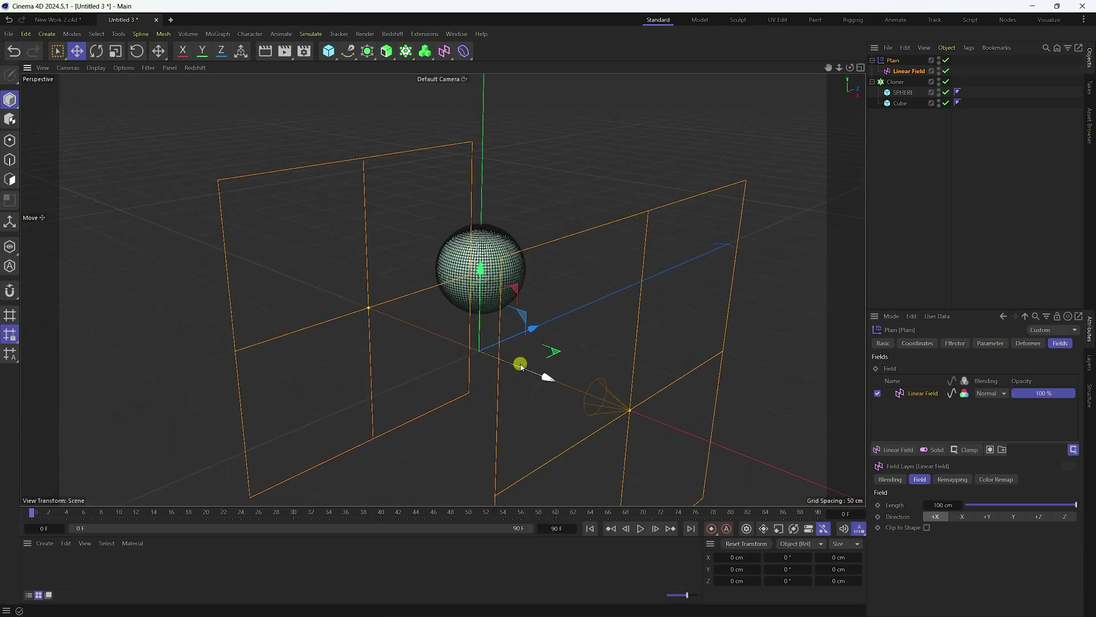
{"action": "left_click", "coordinate": [1012, 517]}
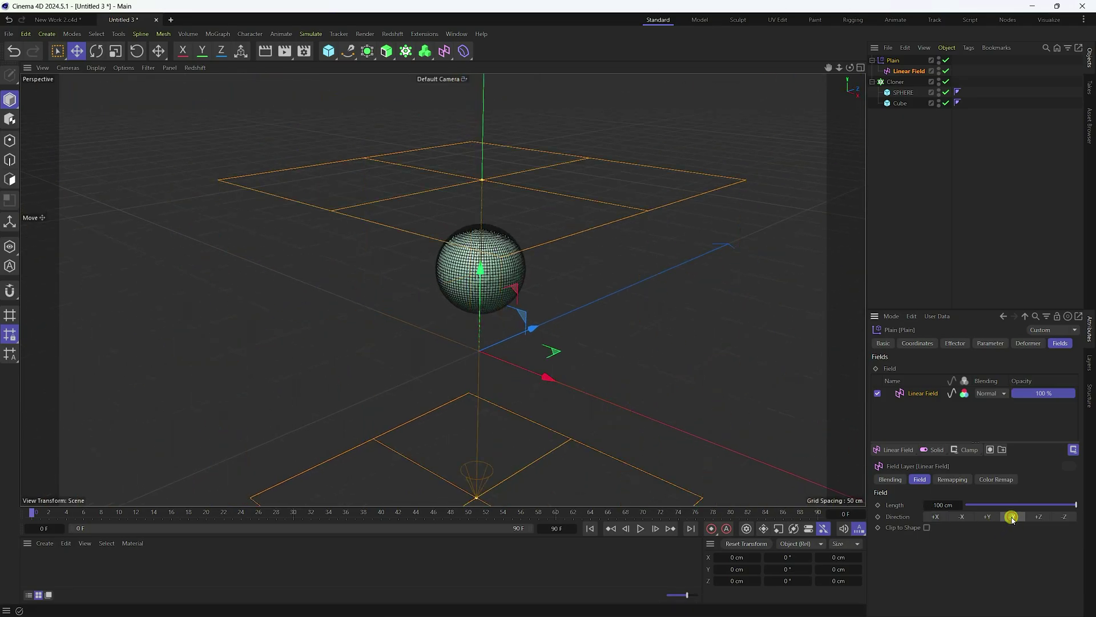
{"action": "scroll", "coordinate": [543, 294], "scroll_direction": "down", "scroll_amount": 2}
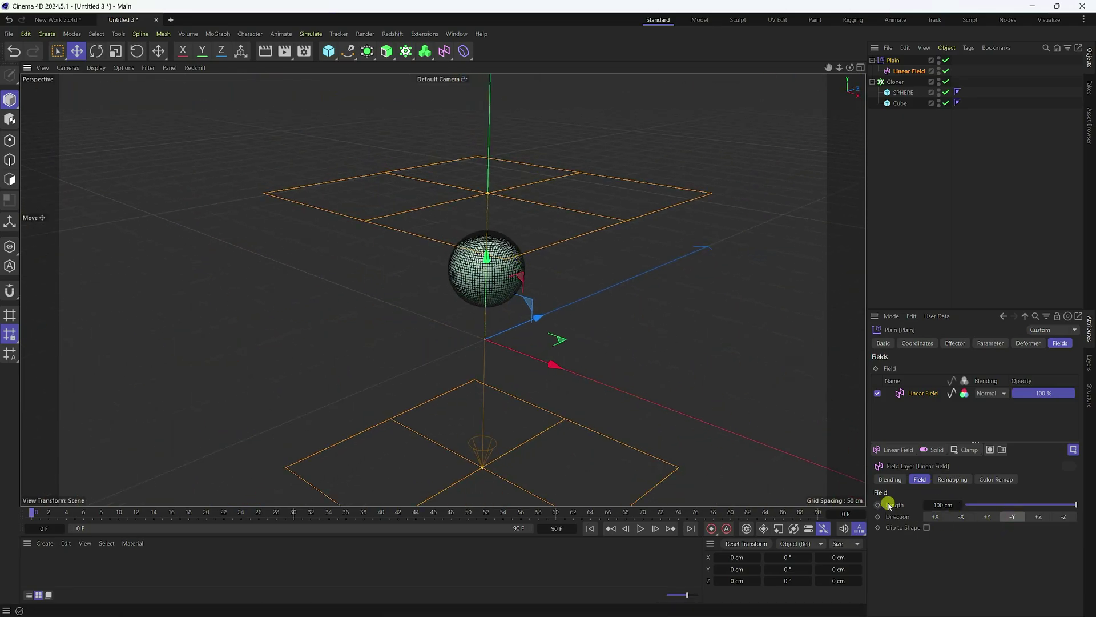
{"action": "left_click", "coordinate": [934, 501]}
{"action": "key", "text": "Return"}
{"action": "scroll", "coordinate": [508, 313], "scroll_direction": "up", "scroll_amount": 5}
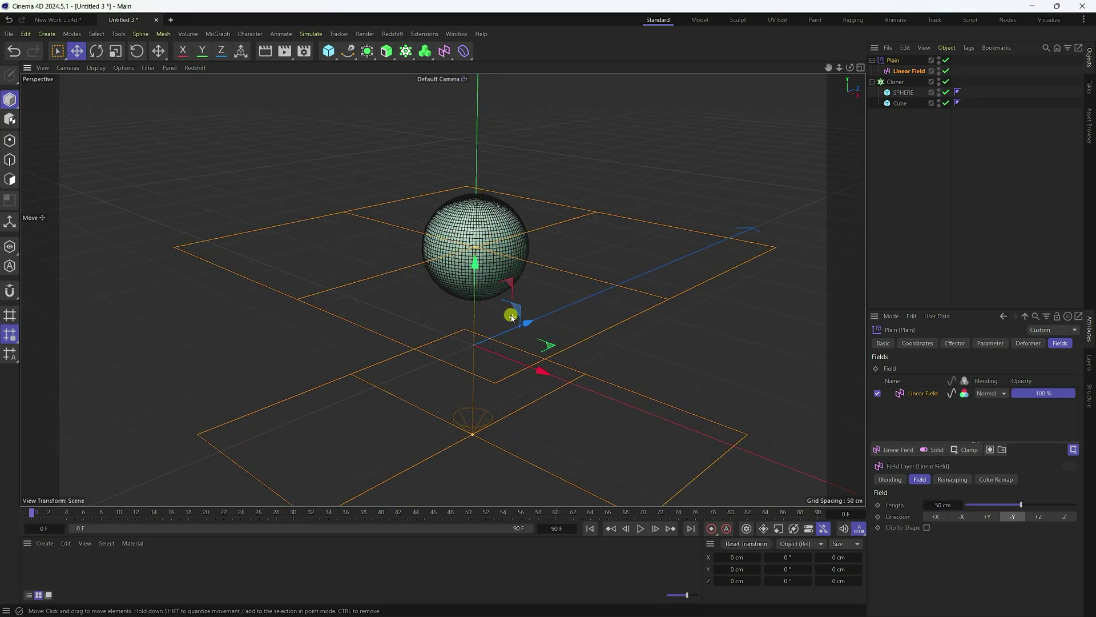
Lower the Linear Field to about -79 cm in Y.
{"action": "left_click", "coordinate": [919, 72]}
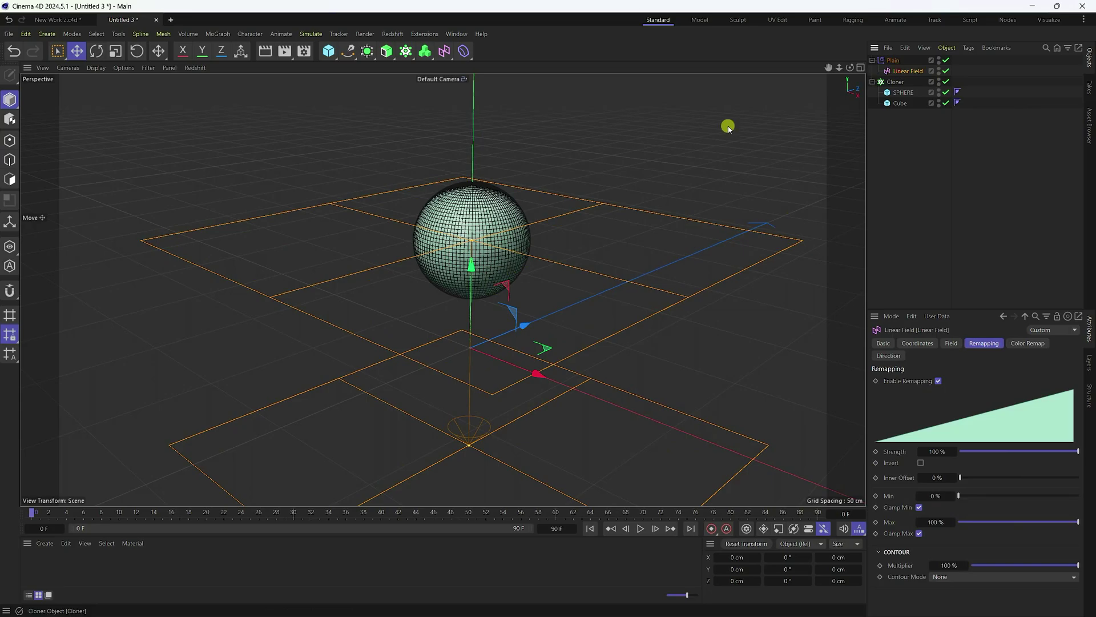
{"action": "left_click_drag", "start_coordinate": [477, 284], "coordinate": [414, 442]}
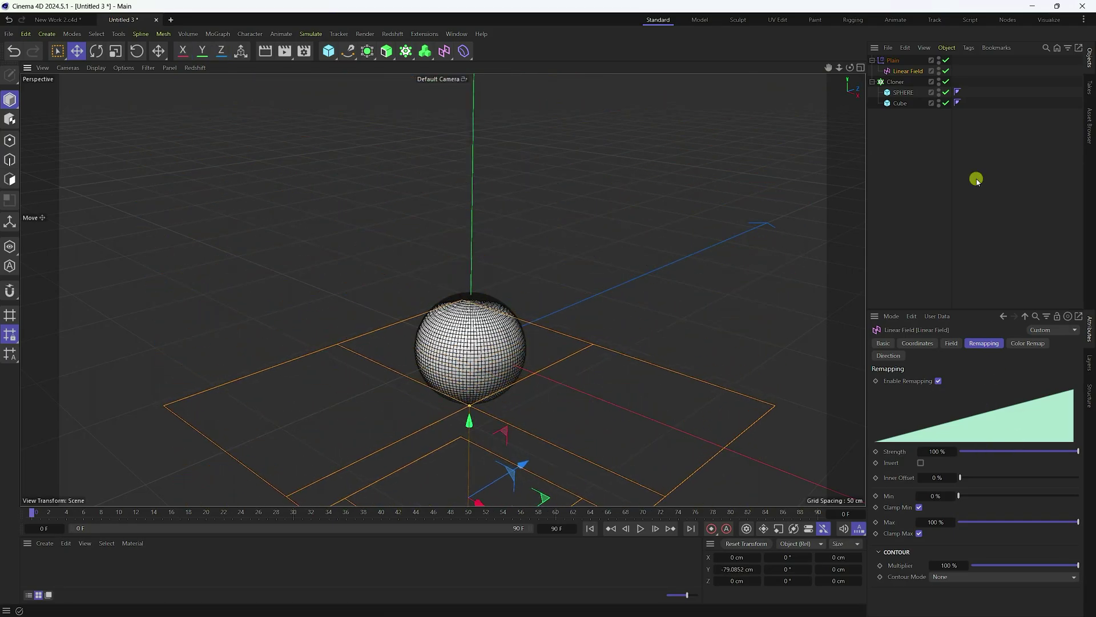
Turn off the Plain effector's Position transform and set its Modify Clone to 100 %.
{"action": "left_click", "coordinate": [891, 60]}
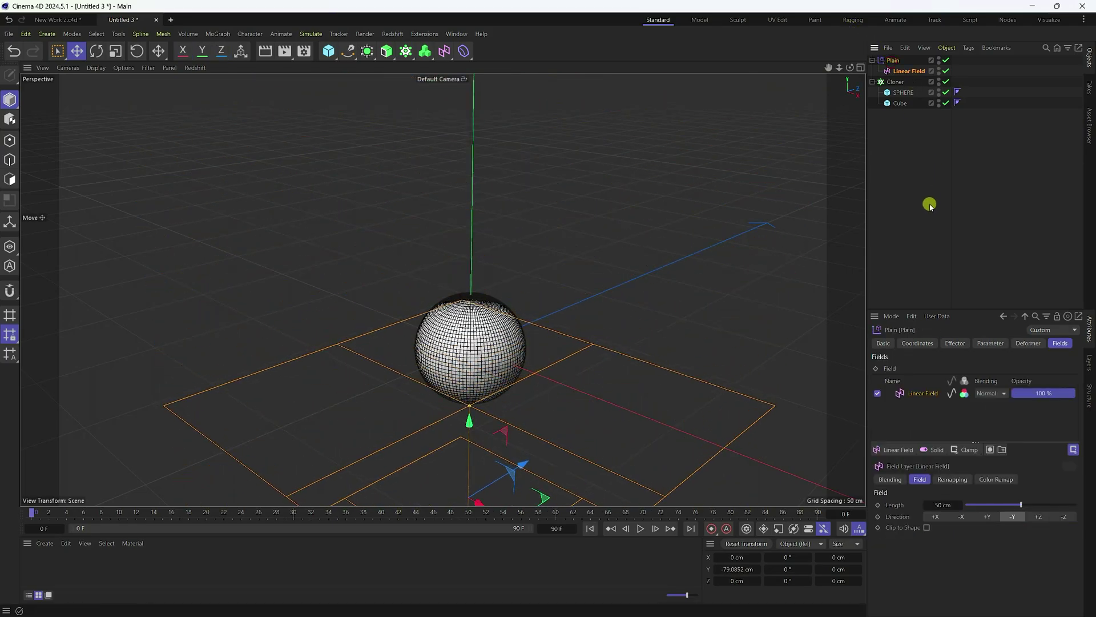
{"action": "left_click", "coordinate": [982, 344]}
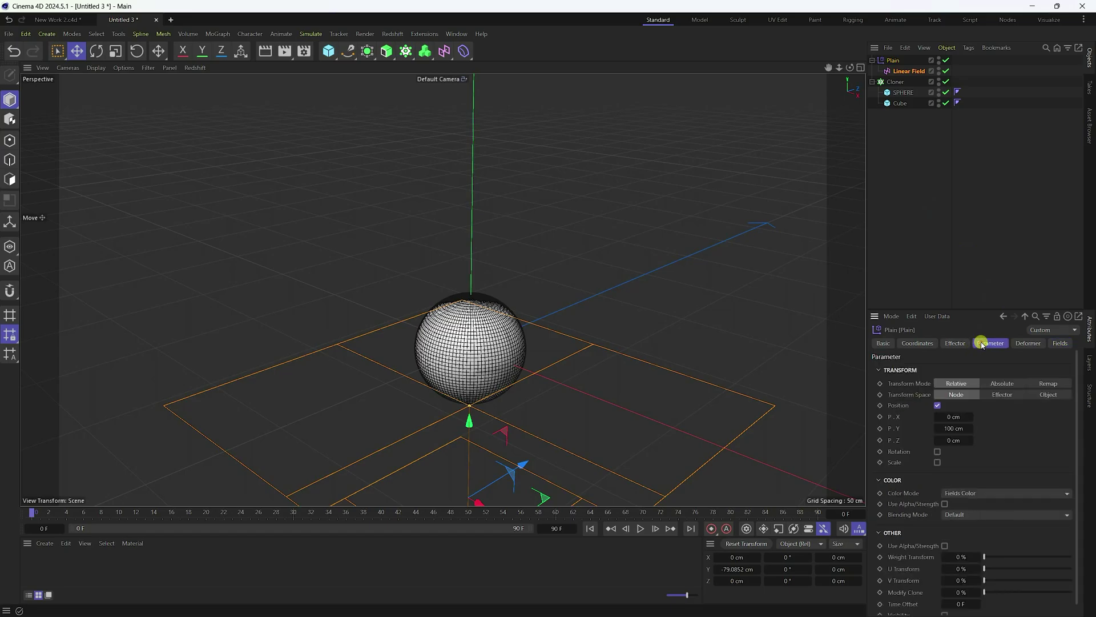
{"action": "left_click", "coordinate": [938, 406]}
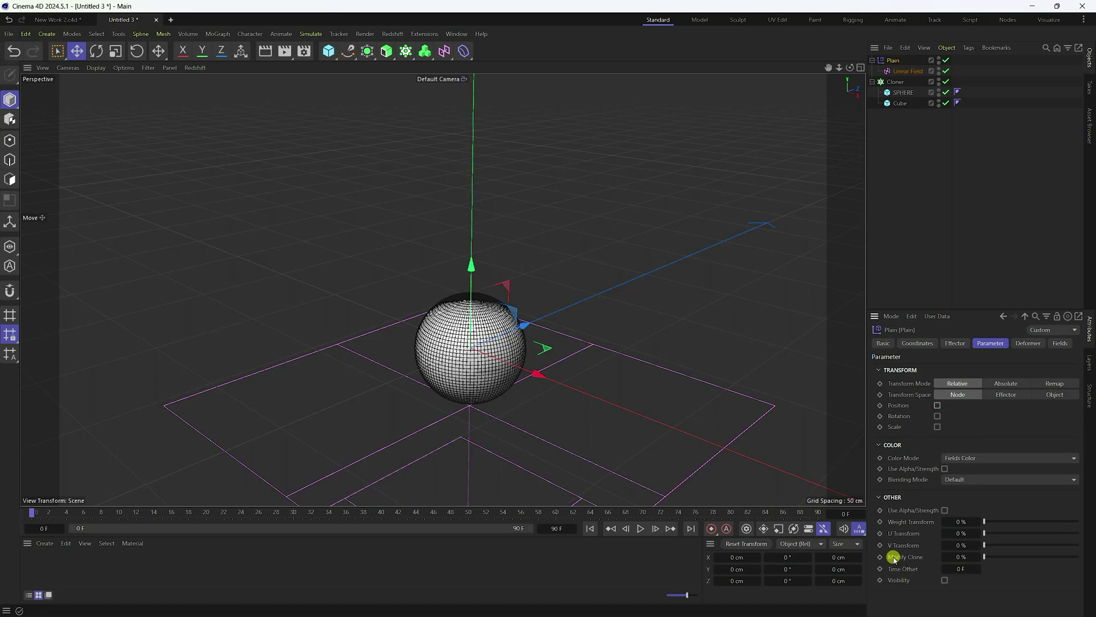
{"action": "left_click_drag", "start_coordinate": [995, 558], "coordinate": [1086, 559]}
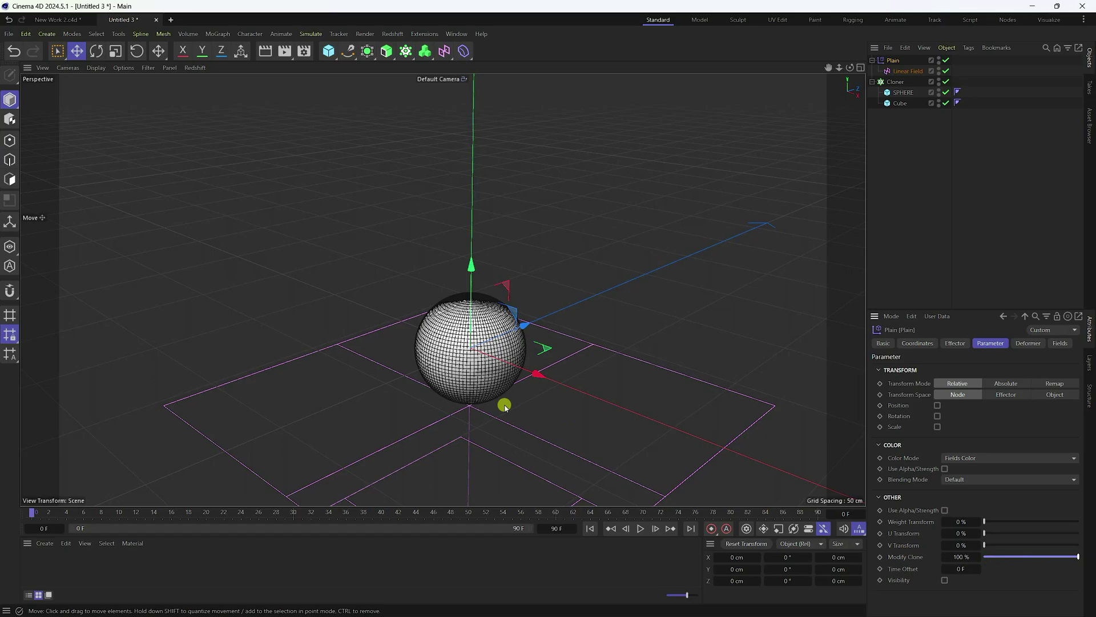
Try out the sphere-to-cube blend by moving the Linear Field vertically, leaving it at about 62 cm in Y.
{"action": "left_click", "coordinate": [905, 73]}
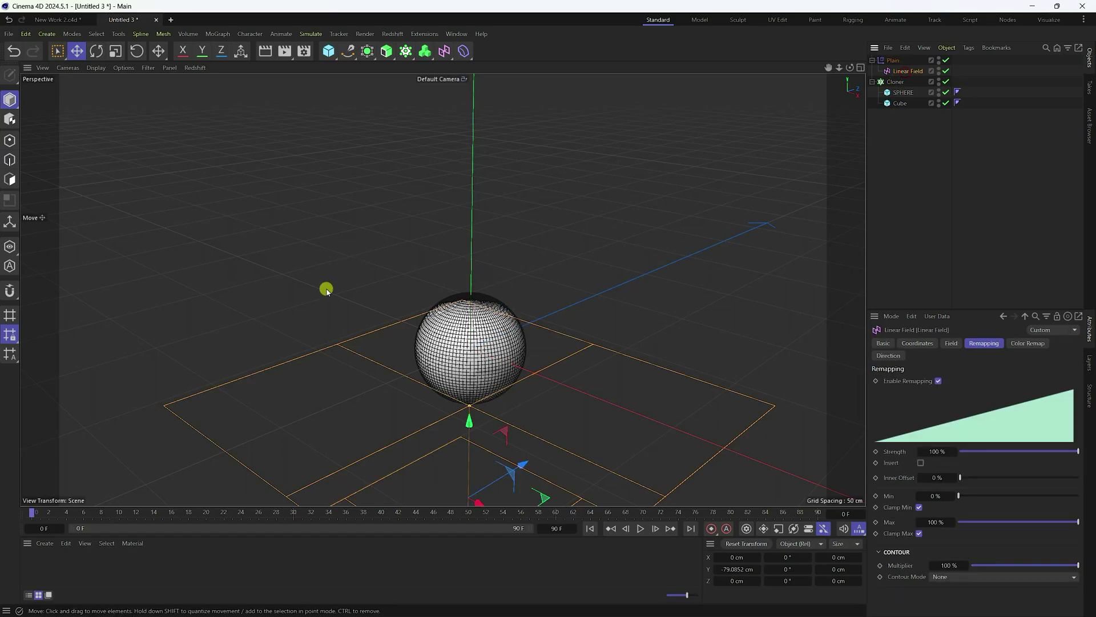
{"action": "left_click_drag", "start_coordinate": [469, 424], "coordinate": [570, 454]}
{"action": "mouse_move", "coordinate": [598, 323]}
{"action": "left_mouse_down"}
{"action": "mouse_move", "coordinate": [683, 128]}
{"action": "mouse_move", "coordinate": [614, 450]}
{"action": "mouse_move", "coordinate": [624, 331]}
{"action": "mouse_move", "coordinate": [668, 140]}
{"action": "left_mouse_up"}
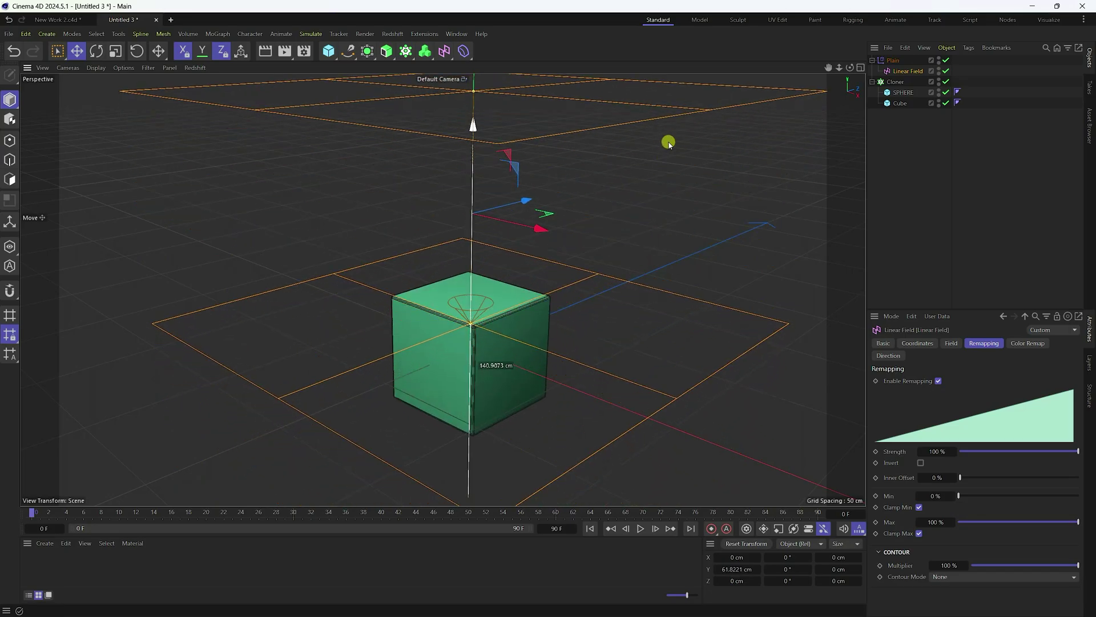
Duplicate the Cloner and rename the SPHERE object inside the duplicate as CAPSULE.
{"action": "left_click", "coordinate": [894, 83]}
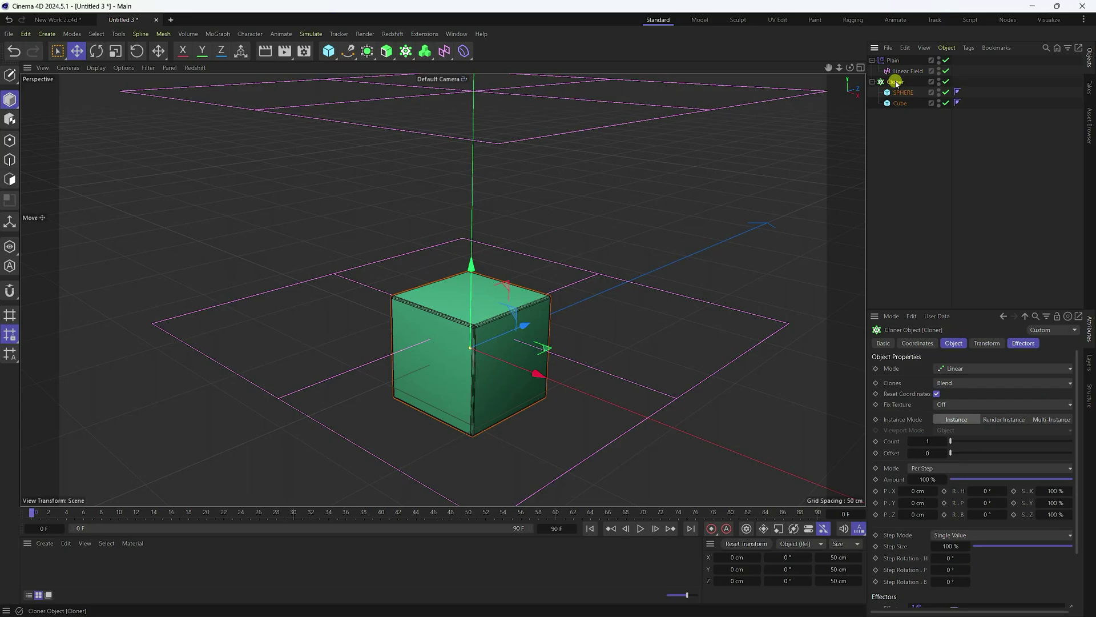
{"action": "key", "text": "ctrl+v"}
{"action": "left_click", "coordinate": [894, 71]}
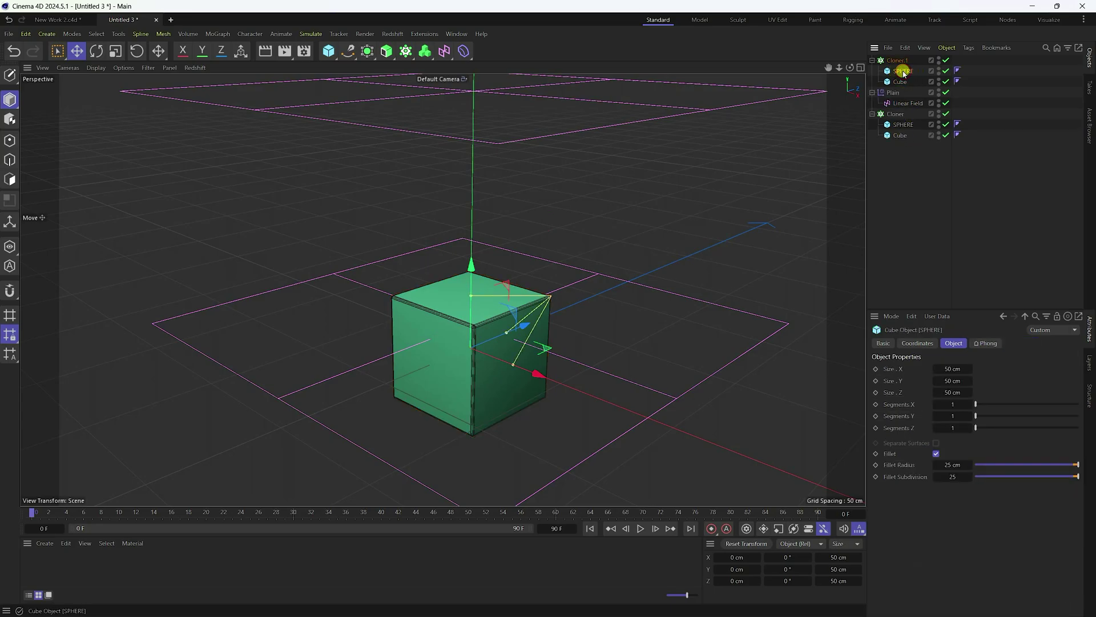
{"action": "double_click", "coordinate": [902, 71]}
{"action": "left_click", "coordinate": [909, 192]}
{"action": "left_click", "coordinate": [900, 71]}
Lower the Linear Field to about -74 cm in Y and set the CAPSULE object's size to 30 × 70 × 30 cm.
{"action": "left_click", "coordinate": [894, 104]}
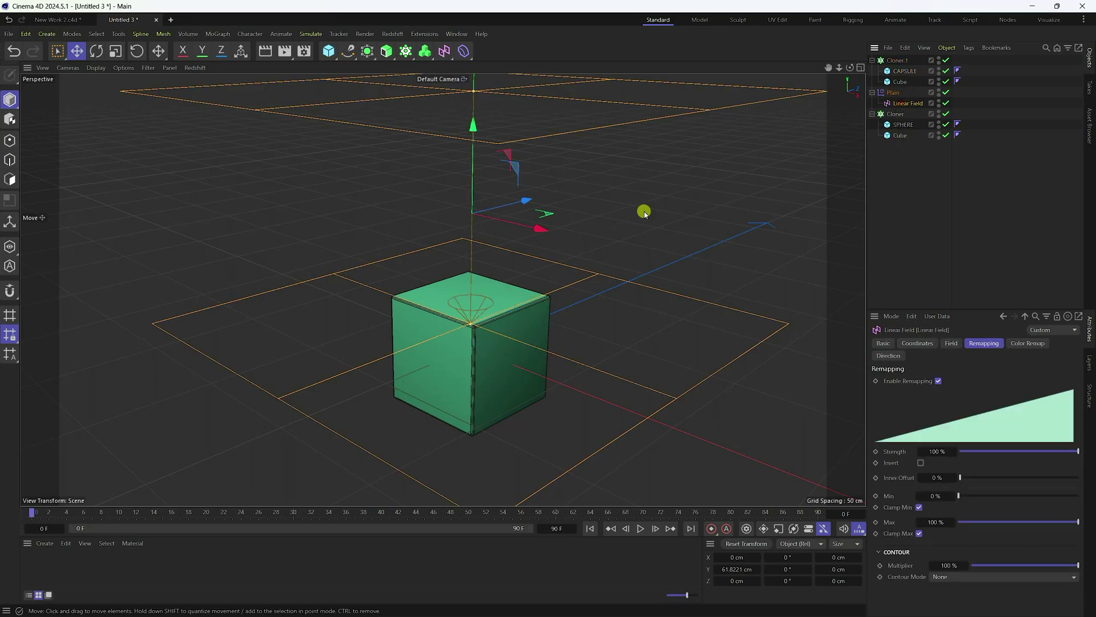
{"action": "mouse_move", "coordinate": [472, 131]}
{"action": "left_mouse_down"}
{"action": "mouse_move", "coordinate": [435, 311]}
{"action": "mouse_move", "coordinate": [442, 409]}
{"action": "left_mouse_up"}
{"action": "left_click", "coordinate": [905, 71]}
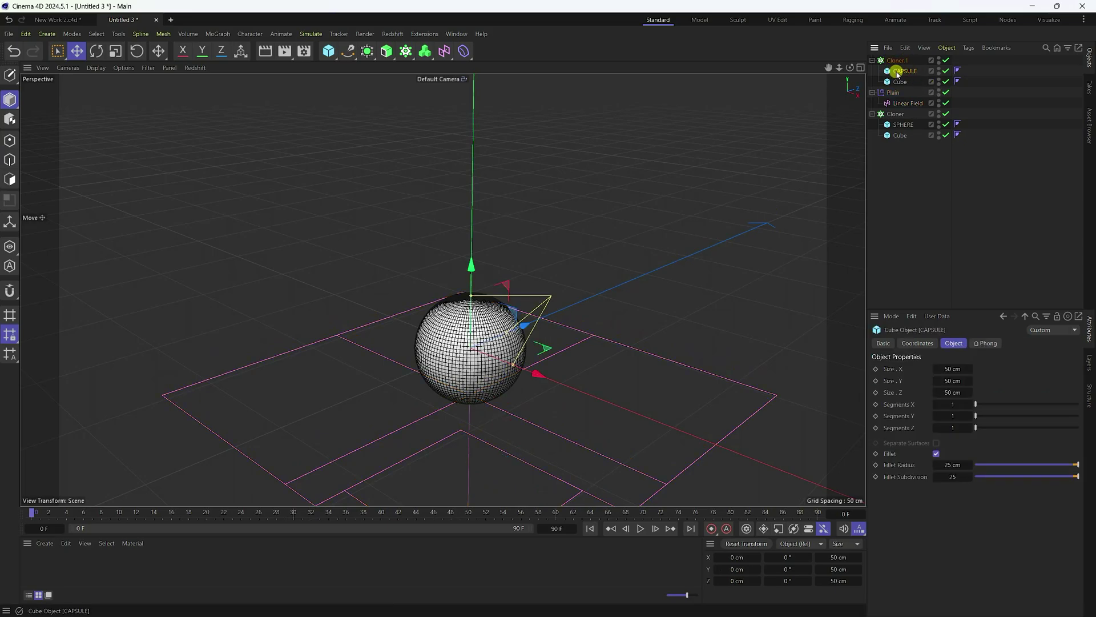
{"action": "scroll", "coordinate": [411, 411], "scroll_direction": "up", "scroll_amount": 4}
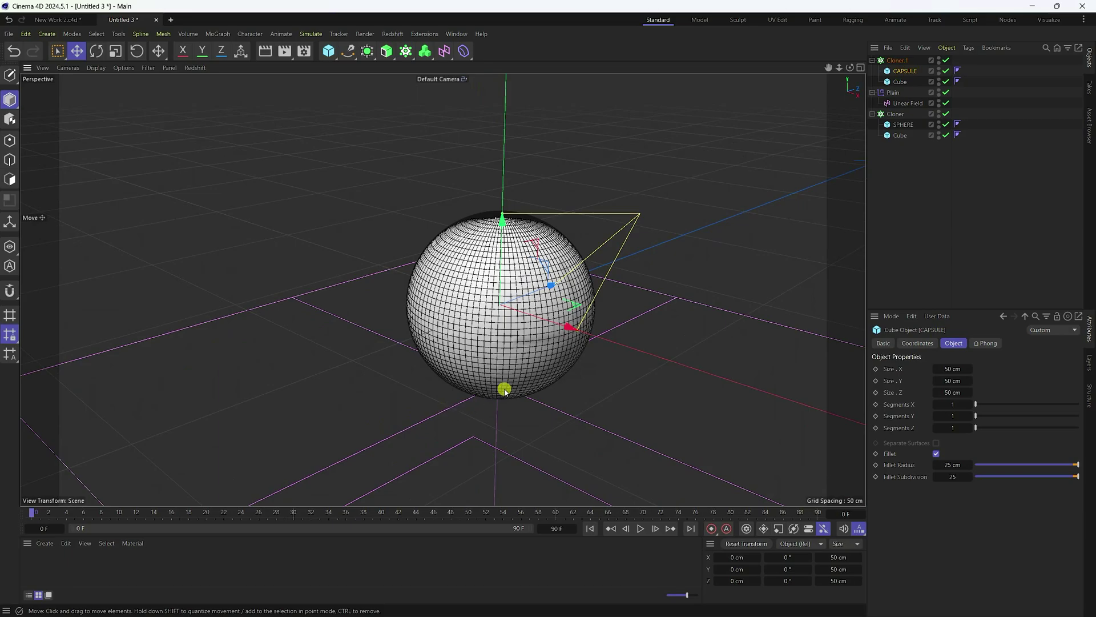
{"action": "scroll", "coordinate": [573, 343], "scroll_direction": "up", "scroll_amount": 2}
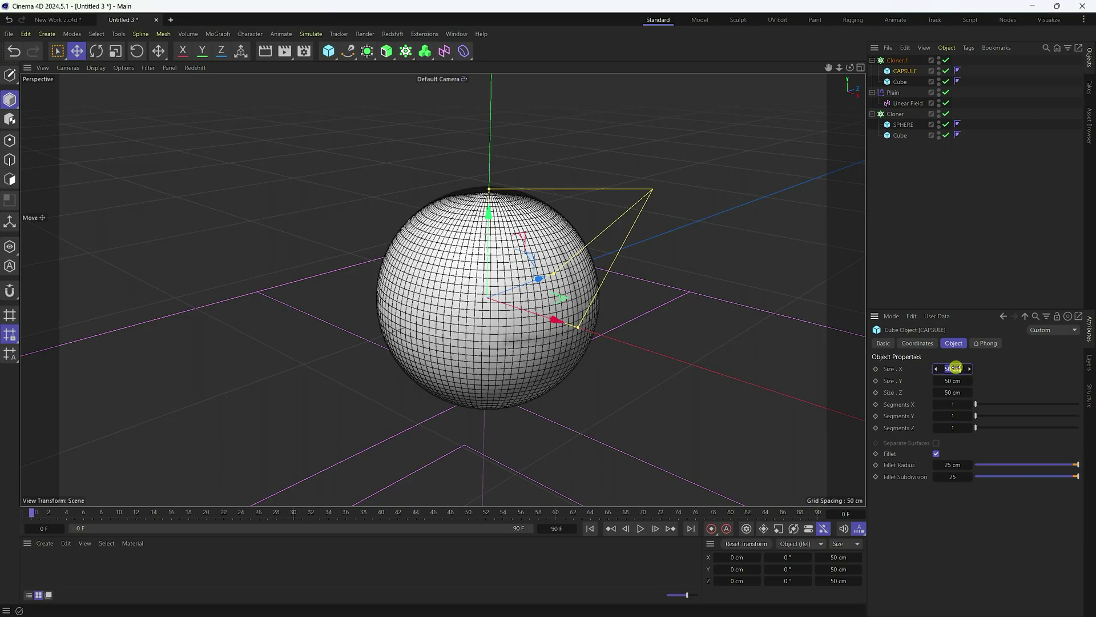
{"action": "left_click_drag", "start_coordinate": [956, 367], "coordinate": [955, 367]}
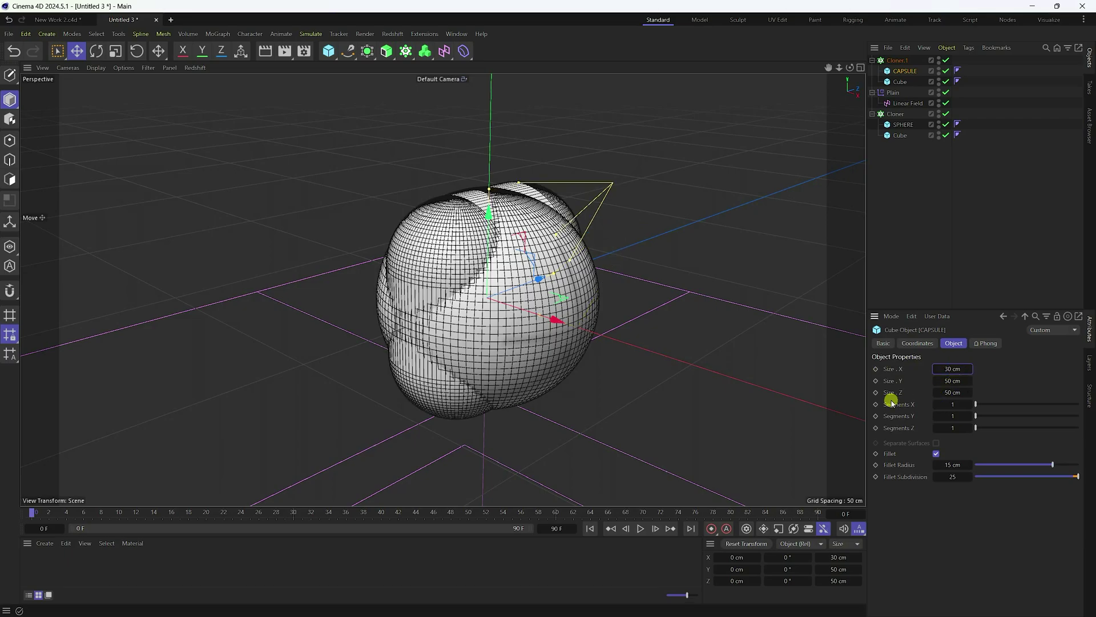
{"action": "double_click", "coordinate": [946, 393]}
{"action": "type", "text": "30"}
{"action": "key", "text": "Return"}
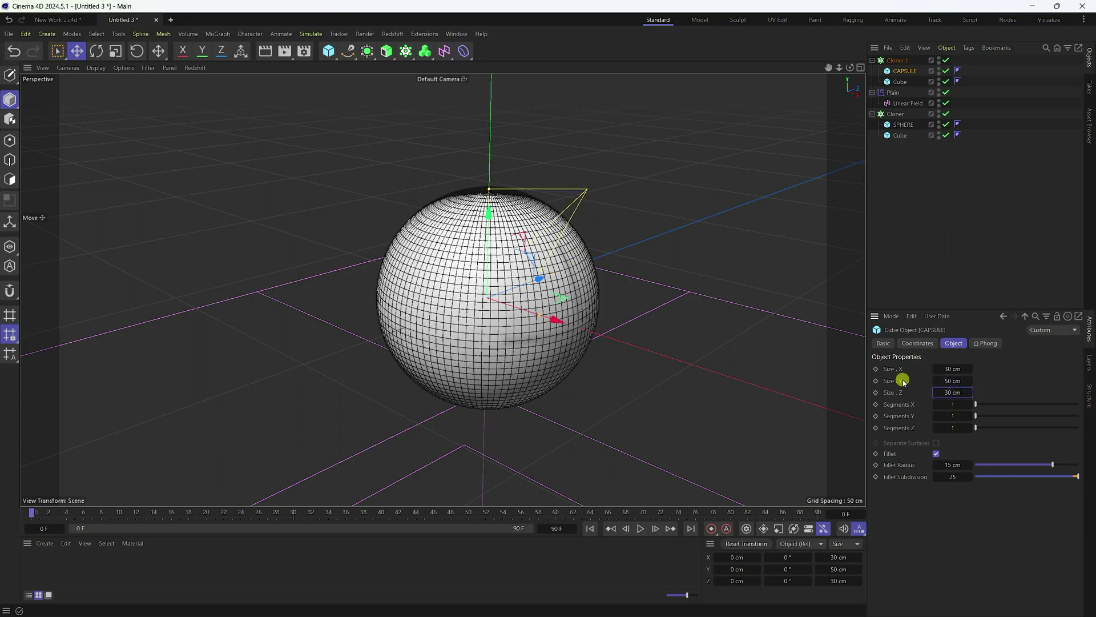
{"action": "left_click_drag", "start_coordinate": [955, 382], "coordinate": [973, 384]}
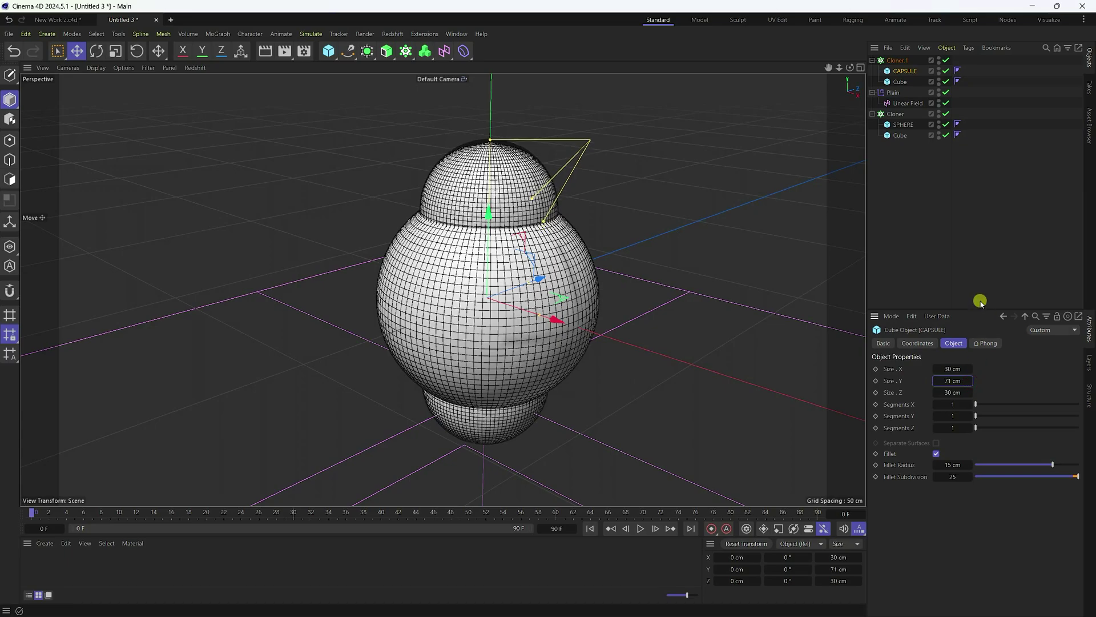
{"action": "left_click", "coordinate": [934, 381]}
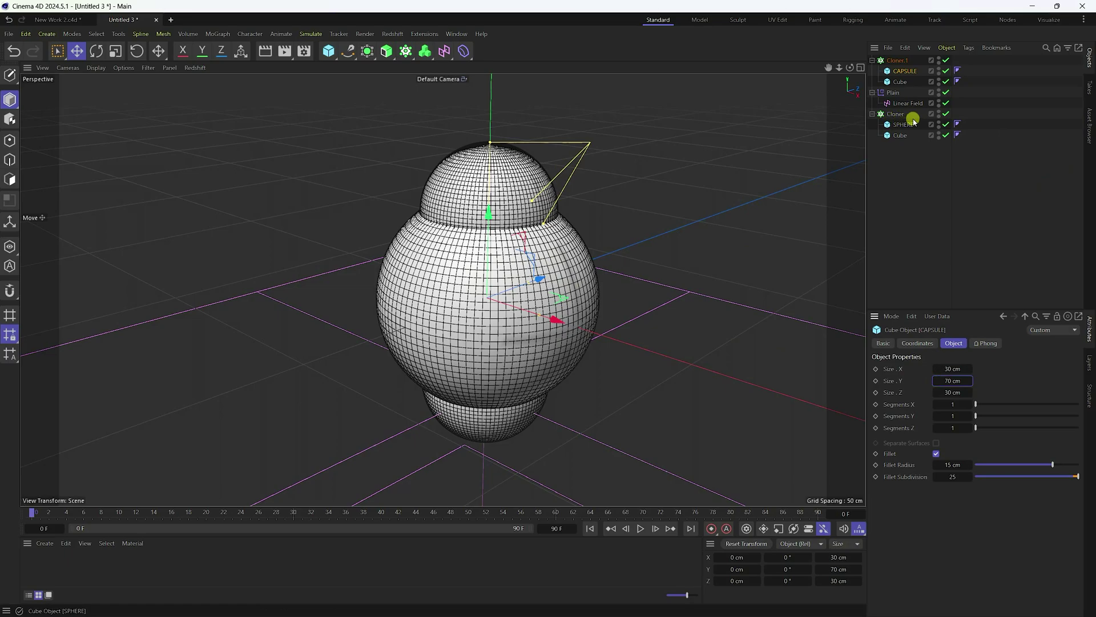
Hide the SPHERE and Cube under the original Cloner so only the capsule is displayed.
{"action": "left_click", "coordinate": [946, 113]}
{"action": "left_click", "coordinate": [946, 113]}
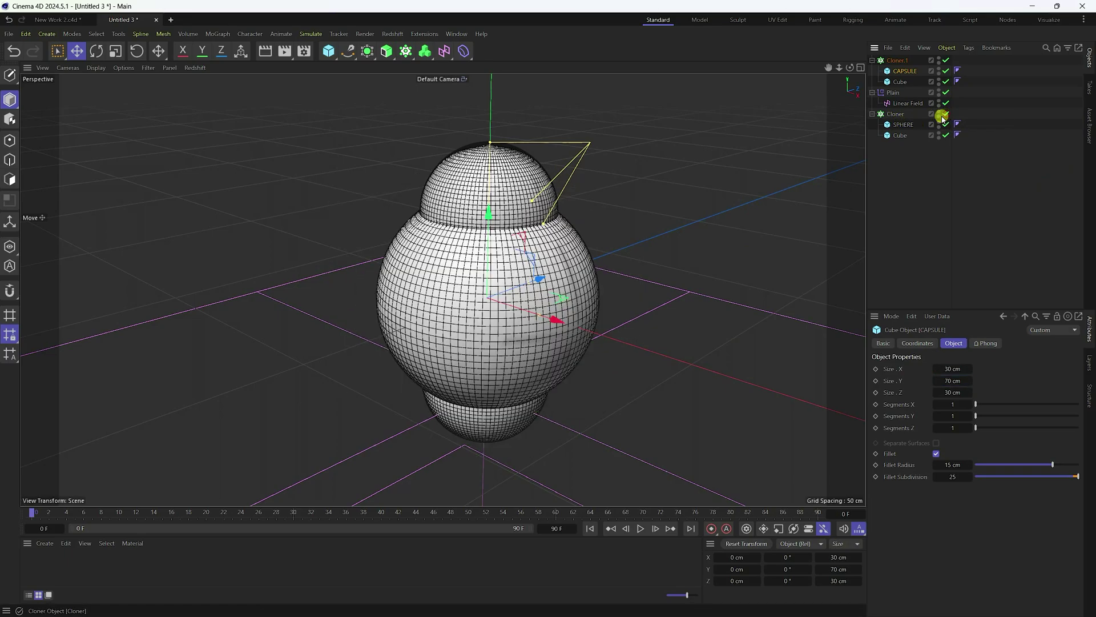
{"action": "left_click", "coordinate": [939, 124]}
{"action": "left_click", "coordinate": [938, 134]}
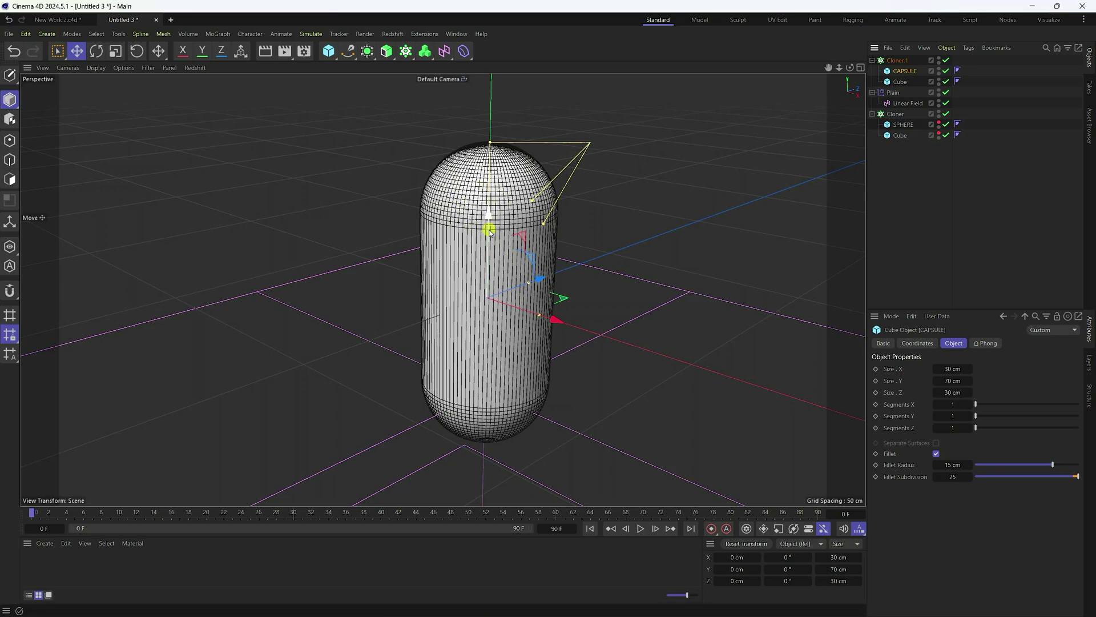
Lower the Linear Field to about -82 cm in Y and unhide the original Cloner's SPHERE and Cube.
{"action": "scroll", "coordinate": [491, 222], "scroll_direction": "down", "scroll_amount": 3}
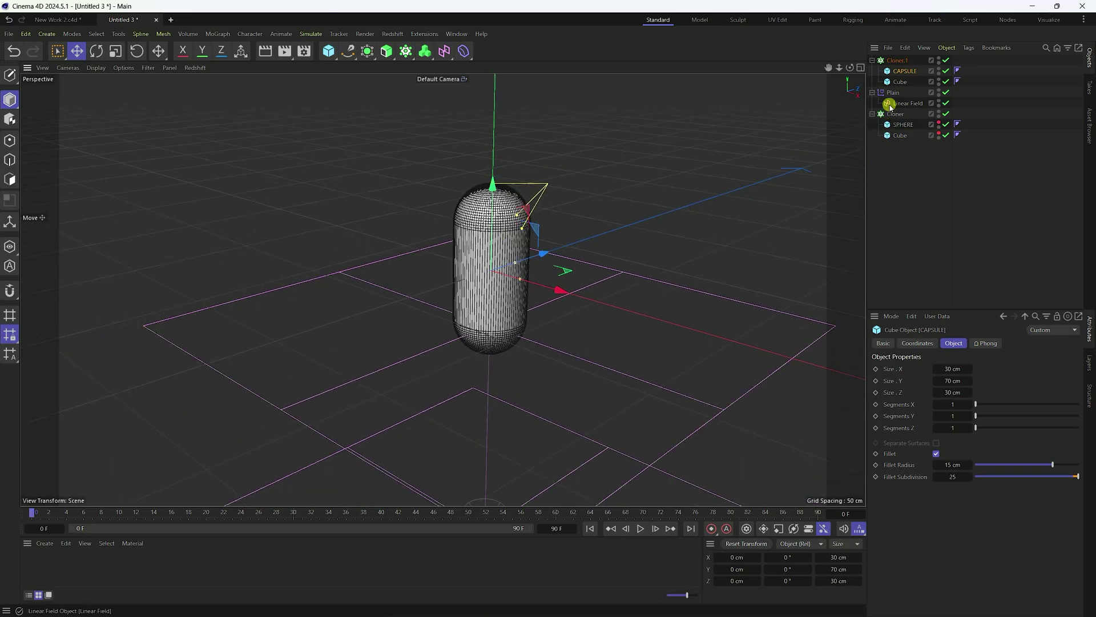
{"action": "left_click", "coordinate": [907, 104]}
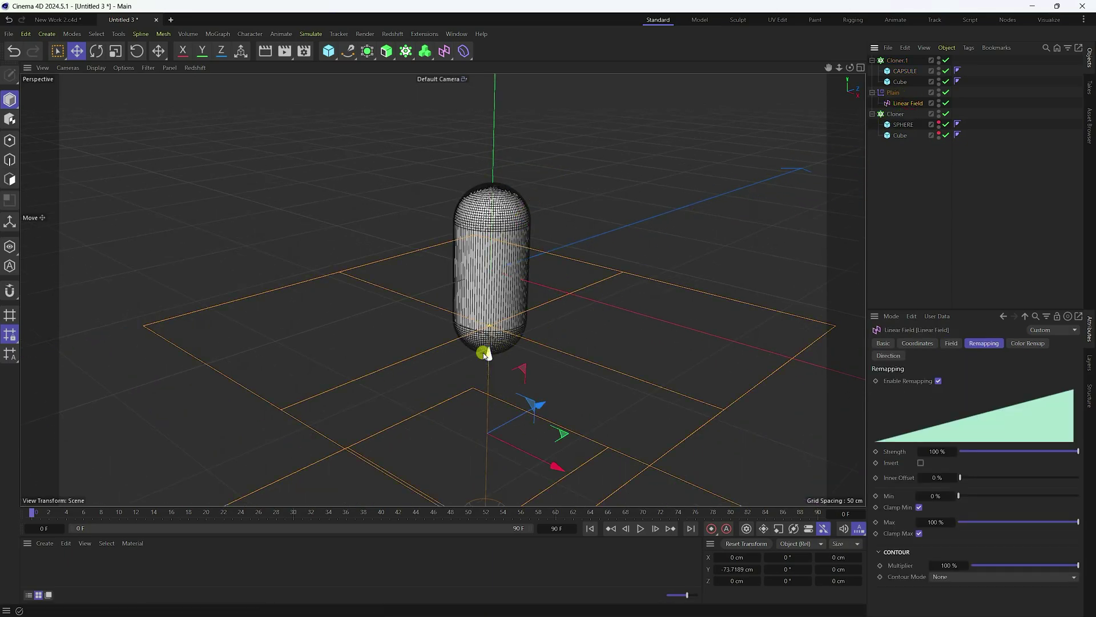
{"action": "mouse_move", "coordinate": [489, 357]}
{"action": "left_mouse_down"}
{"action": "mouse_move", "coordinate": [541, 162]}
{"action": "mouse_move", "coordinate": [548, 313]}
{"action": "mouse_move", "coordinate": [560, 211]}
{"action": "mouse_move", "coordinate": [523, 372]}
{"action": "mouse_move", "coordinate": [563, 242]}
{"action": "mouse_move", "coordinate": [539, 375]}
{"action": "mouse_move", "coordinate": [594, 97]}
{"action": "mouse_move", "coordinate": [548, 311]}
{"action": "mouse_move", "coordinate": [514, 281]}
{"action": "mouse_move", "coordinate": [480, 377]}
{"action": "mouse_move", "coordinate": [539, 177]}
{"action": "mouse_move", "coordinate": [548, 306]}
{"action": "mouse_move", "coordinate": [543, 318]}
{"action": "mouse_move", "coordinate": [508, 276]}
{"action": "mouse_move", "coordinate": [491, 372]}
{"action": "left_mouse_up"}
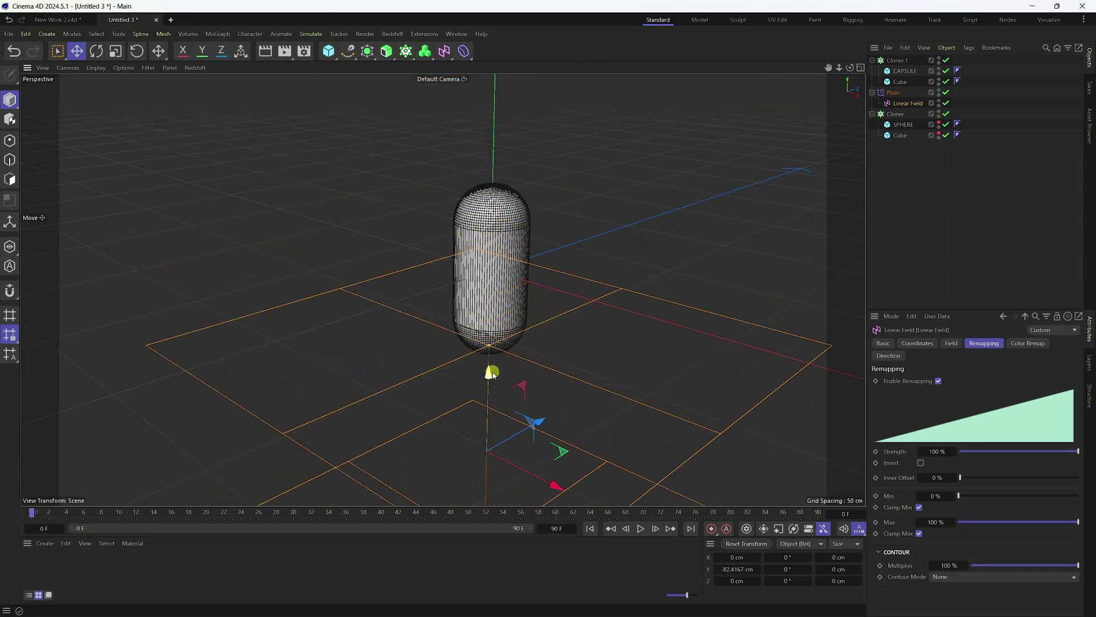
{"action": "left_click", "coordinate": [939, 124]}
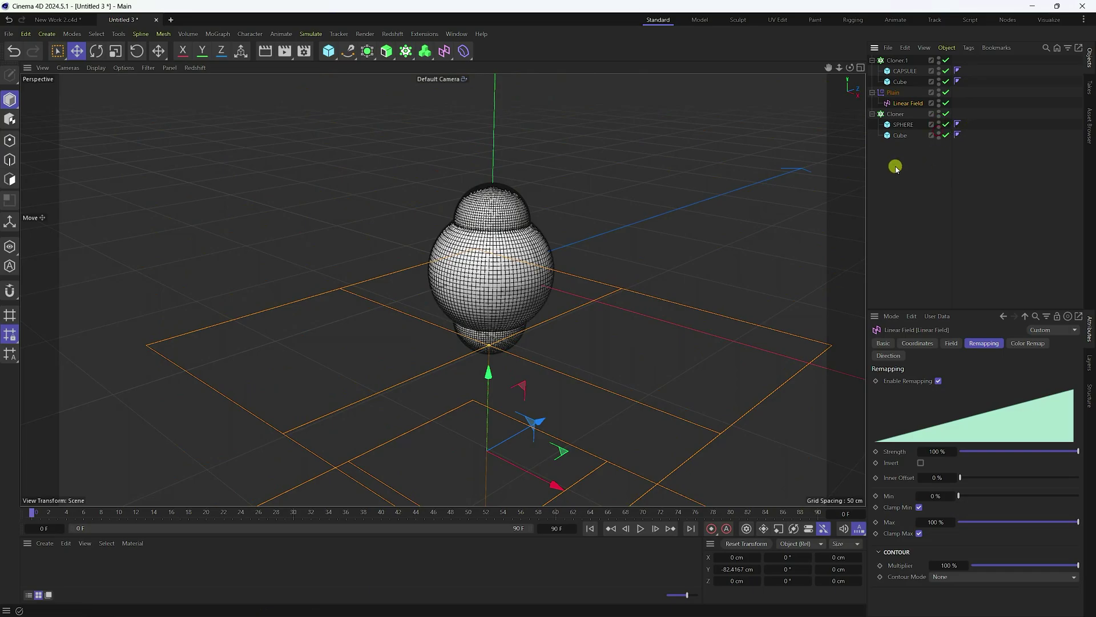
Duplicate the original Cloner and place the Plain effector below the three collapsed cloners in the object hierarchy.
{"action": "left_click", "coordinate": [872, 60]}
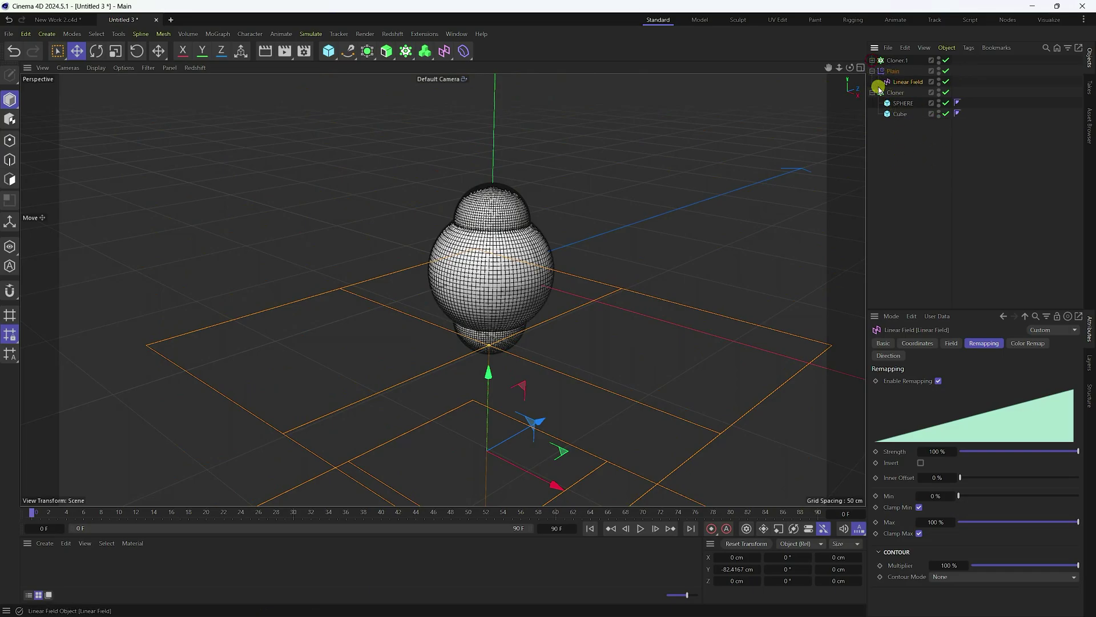
{"action": "left_click", "coordinate": [895, 93]}
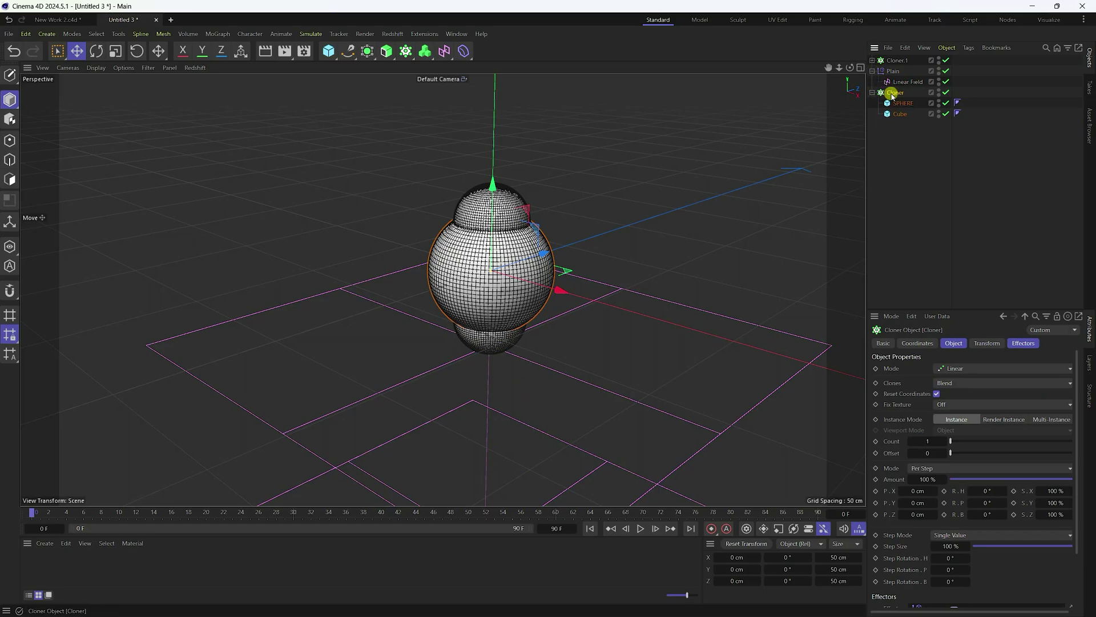
{"action": "key", "text": "ctrl+v"}
{"action": "left_click_drag", "start_coordinate": [890, 104], "coordinate": [894, 171]}
{"action": "left_click", "coordinate": [871, 60]}
{"action": "left_click", "coordinate": [872, 81]}
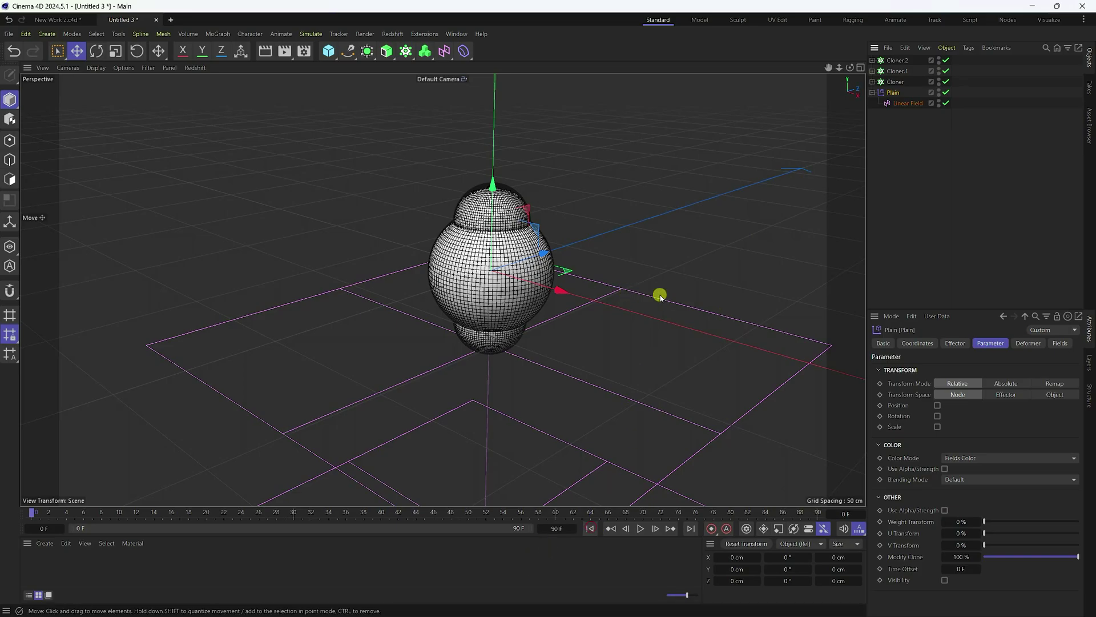
Raise the Linear Field above the objects to about 84 cm in Y.
{"action": "scroll", "coordinate": [657, 283], "scroll_direction": "down", "scroll_amount": 5}
{"action": "left_click", "coordinate": [906, 102]}
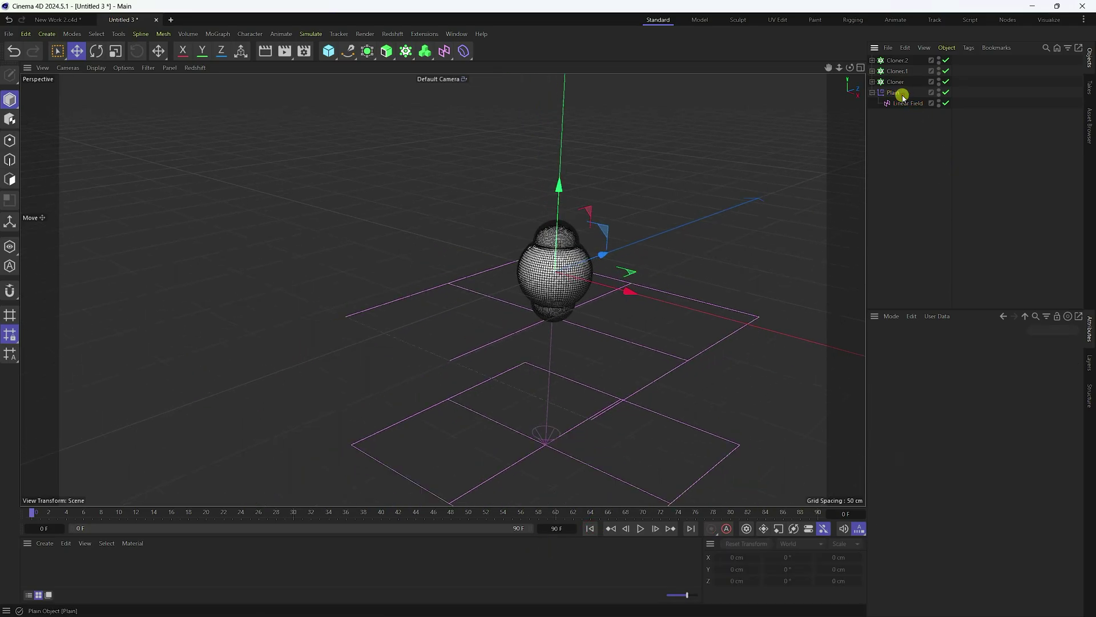
{"action": "mouse_move", "coordinate": [553, 305]}
{"action": "left_mouse_down"}
{"action": "mouse_move", "coordinate": [646, 78]}
{"action": "mouse_move", "coordinate": [548, 307]}
{"action": "left_mouse_up"}
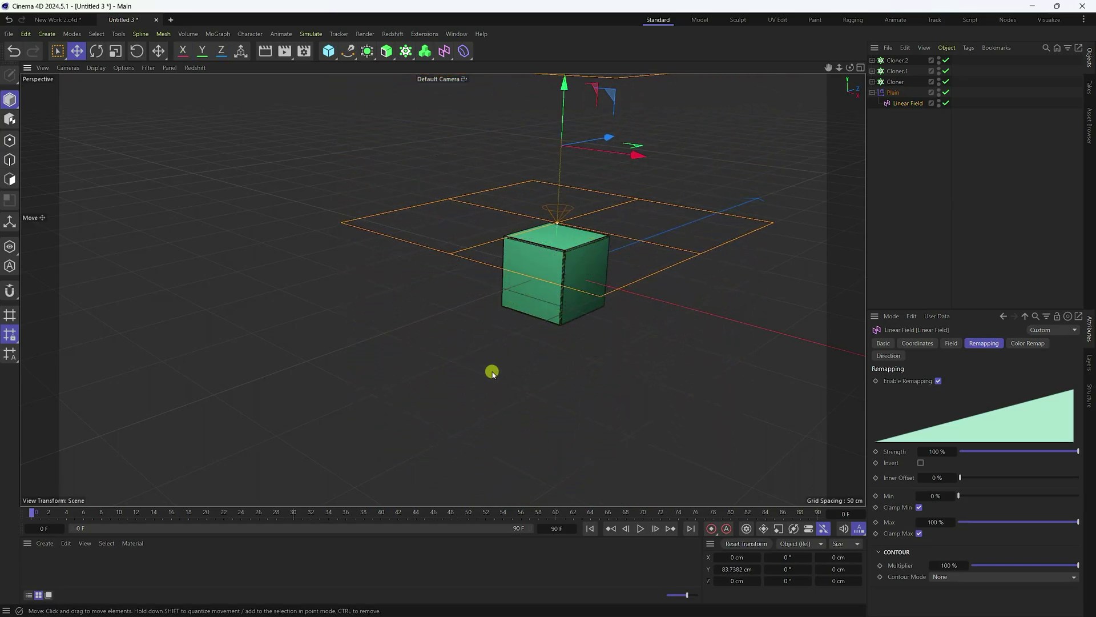
{"action": "left_click_drag", "start_coordinate": [358, 447], "coordinate": [394, 403], "text": "alt"}
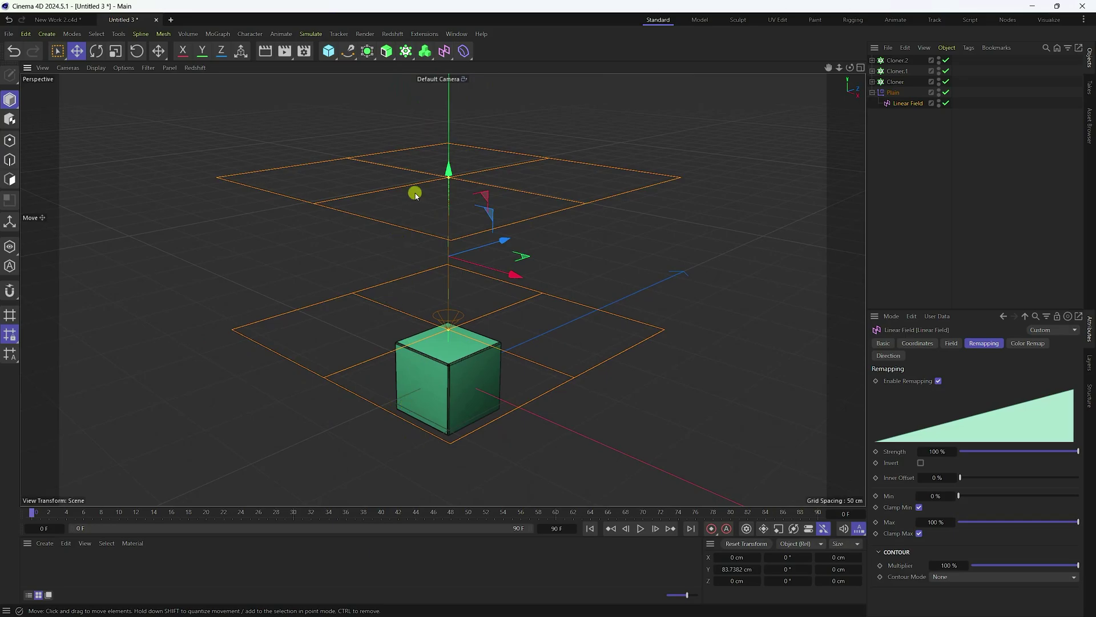
Add a new Cloner to the scene and rename it Main Cloner.
{"action": "left_click", "coordinate": [367, 51]}
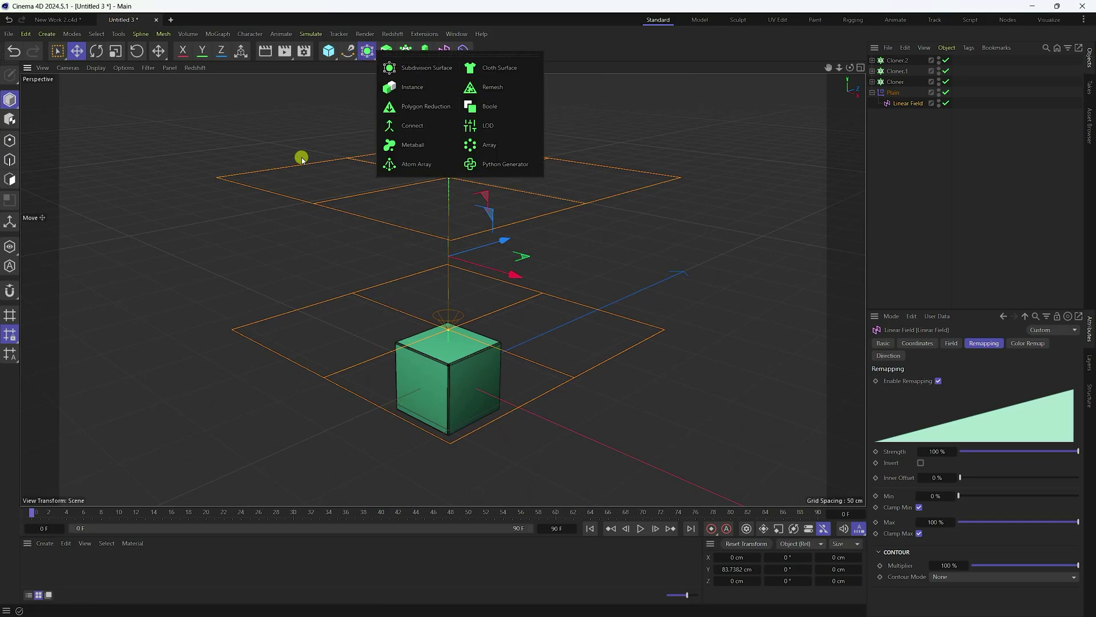
{"action": "left_click", "coordinate": [406, 51]}
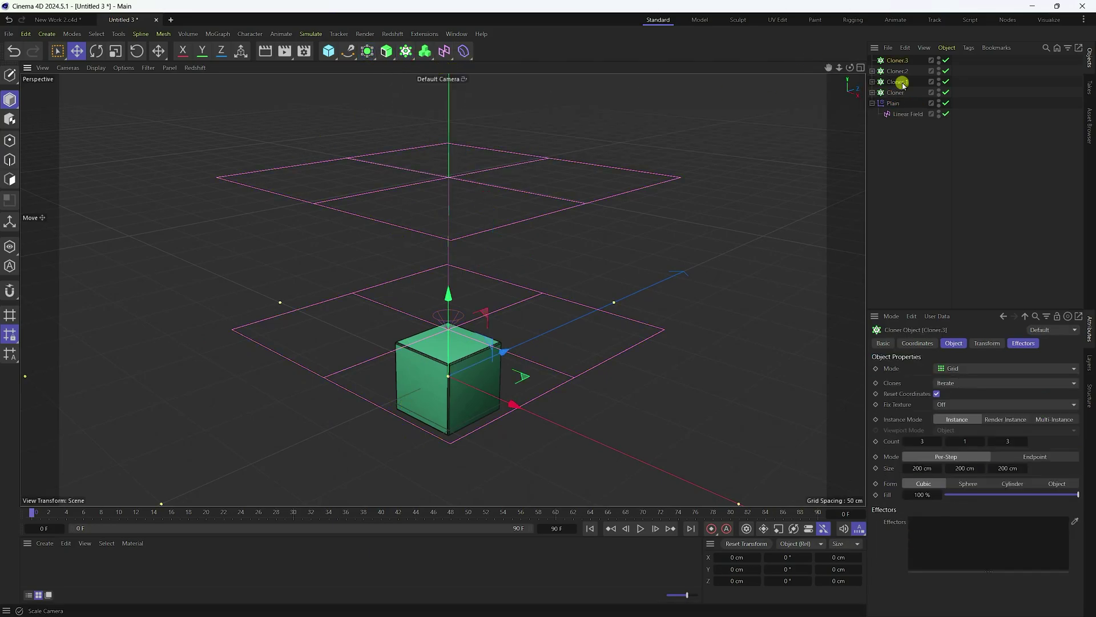
{"action": "double_click", "coordinate": [899, 60]}
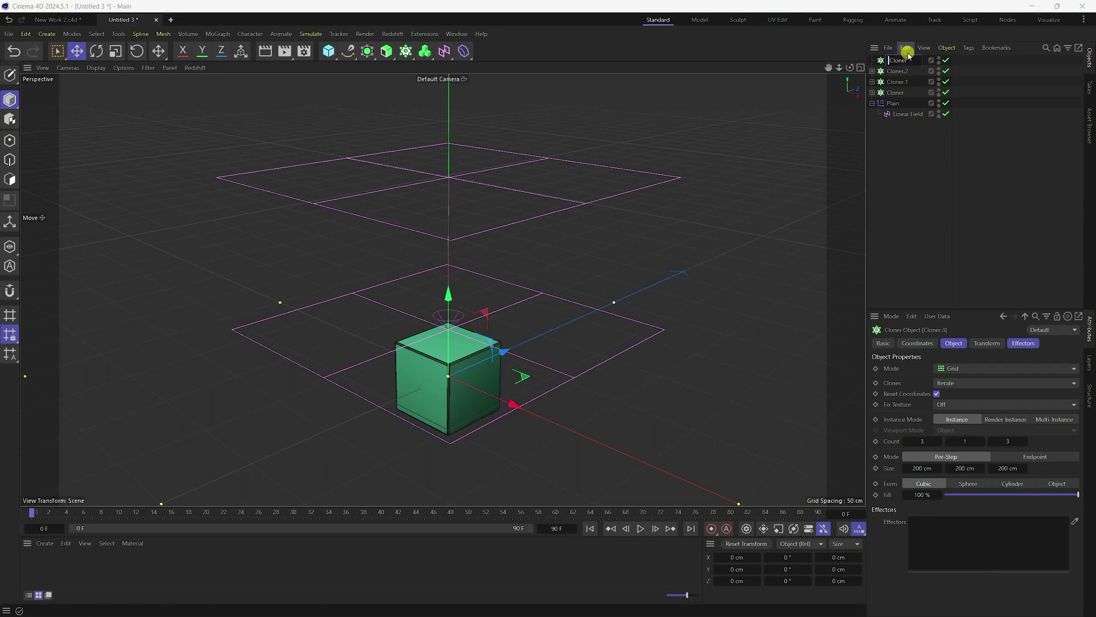
{"action": "type", "text": "Main"}
Nest Cloner.2, Cloner.1 and Cloner under Main Cloner as children.
{"action": "left_click", "coordinate": [898, 73]}
{"action": "left_click", "coordinate": [896, 93], "text": "shift"}
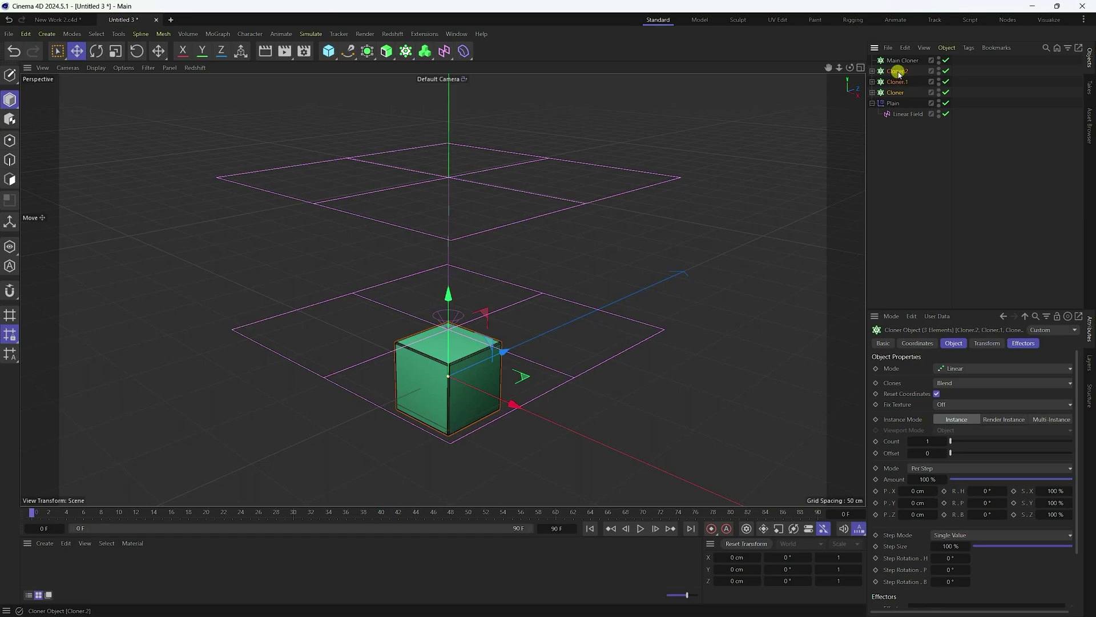
{"action": "left_click_drag", "start_coordinate": [898, 74], "coordinate": [902, 63]}
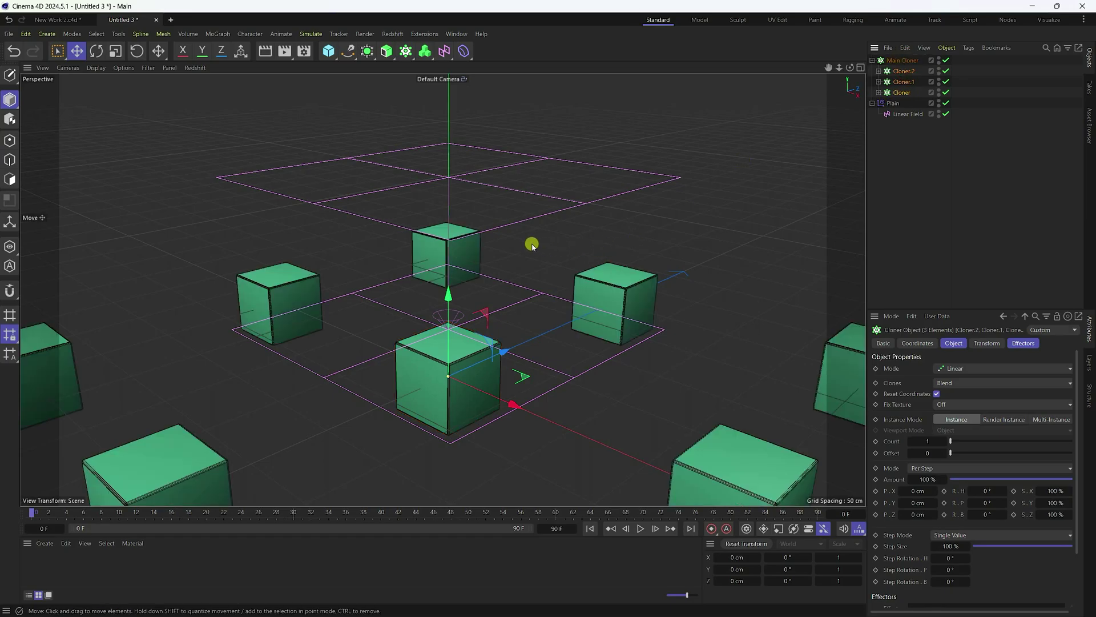
Set the Main Cloner's grid size per step to 50 cm on all three axes.
{"action": "scroll", "coordinate": [531, 244], "scroll_direction": "down", "scroll_amount": 5}
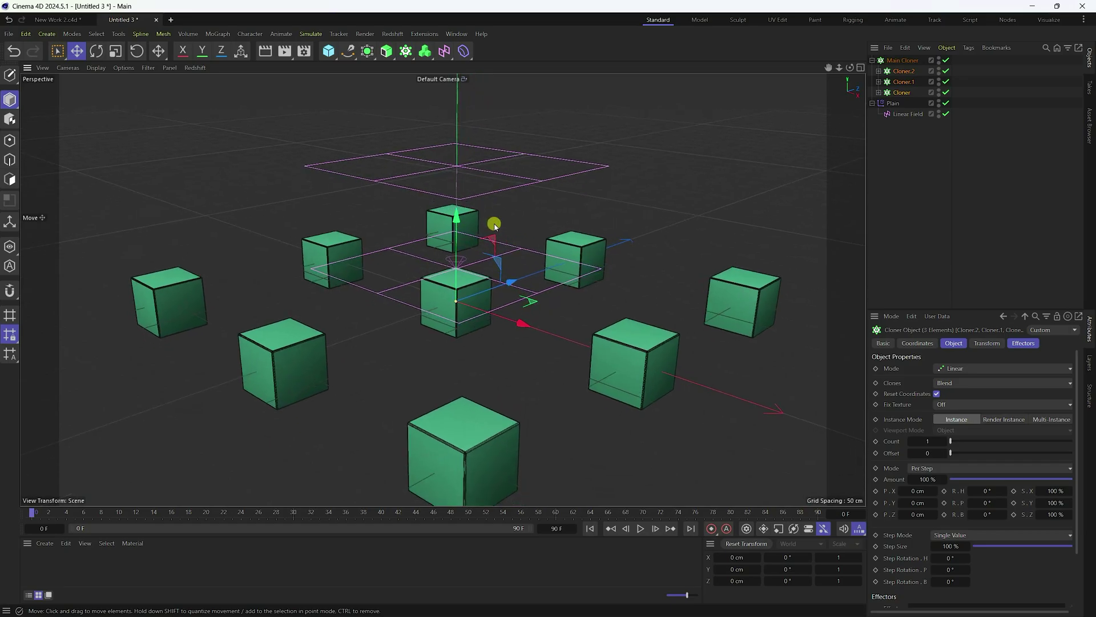
{"action": "left_click_drag", "start_coordinate": [494, 225], "coordinate": [510, 297], "text": "alt"}
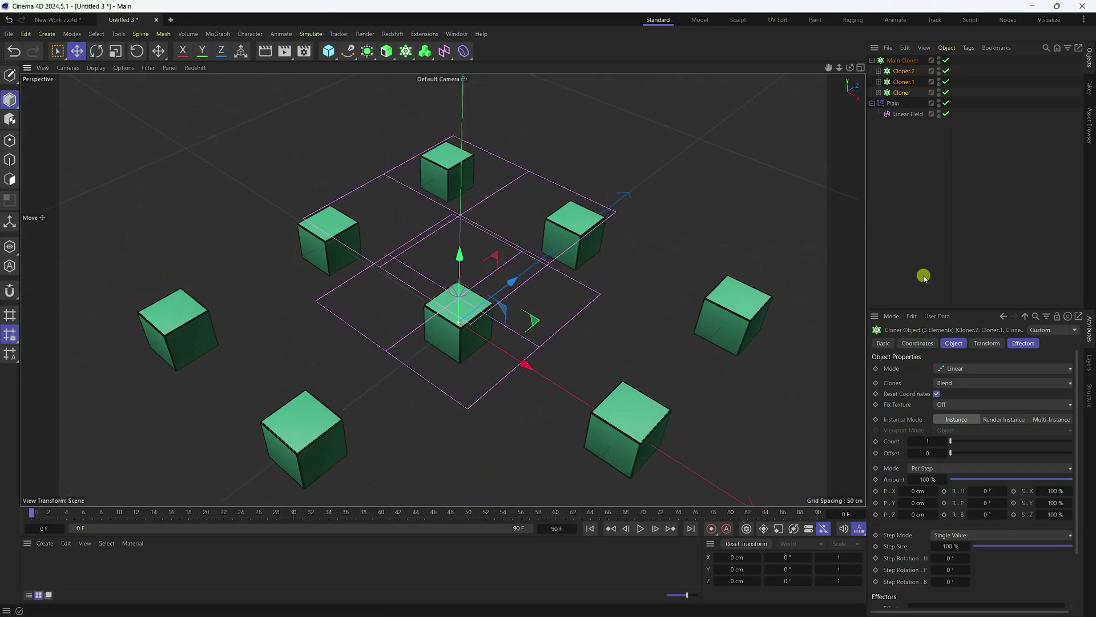
{"action": "left_click", "coordinate": [906, 60]}
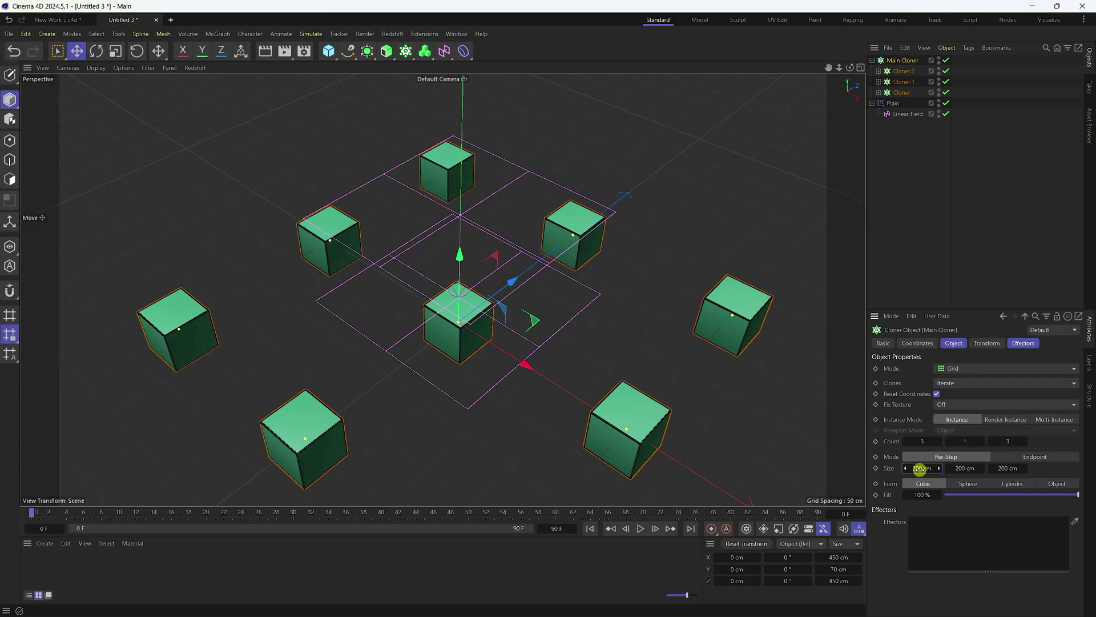
{"action": "left_click", "coordinate": [922, 468]}
{"action": "type", "text": "50"}
{"action": "left_click", "coordinate": [962, 468]}
{"action": "type", "text": "50"}
{"action": "left_click", "coordinate": [1005, 468]}
{"action": "type", "text": "50"}
{"action": "key", "text": "Return"}
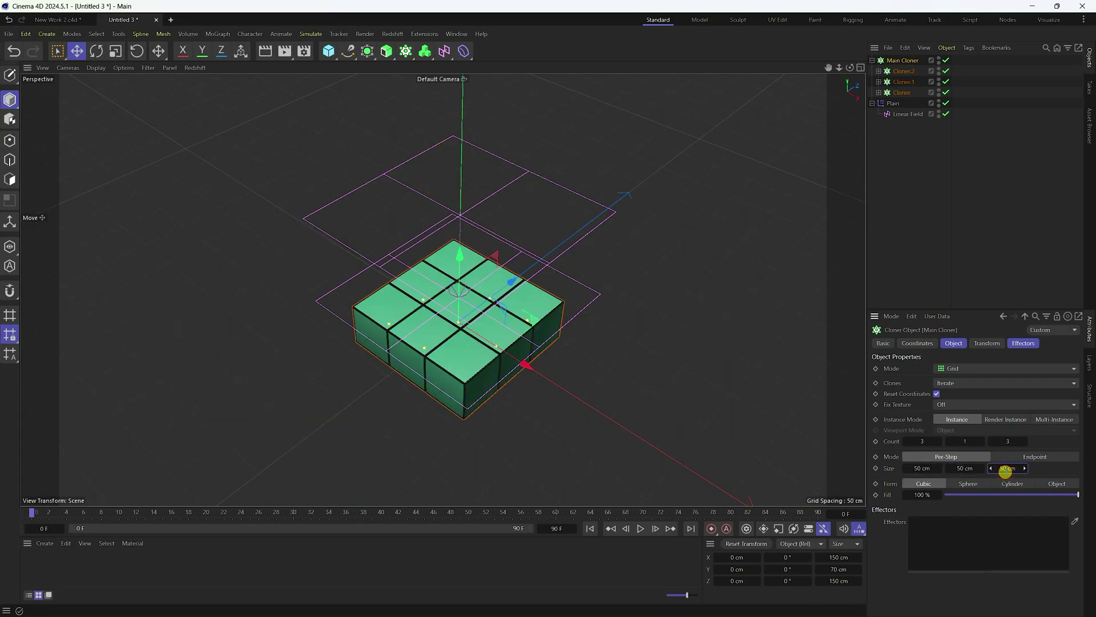
Check the clone spacing from the top and set the Main Cloner's grid count to 5 × 10 × 5.
{"action": "middle_click", "coordinate": [524, 308]}
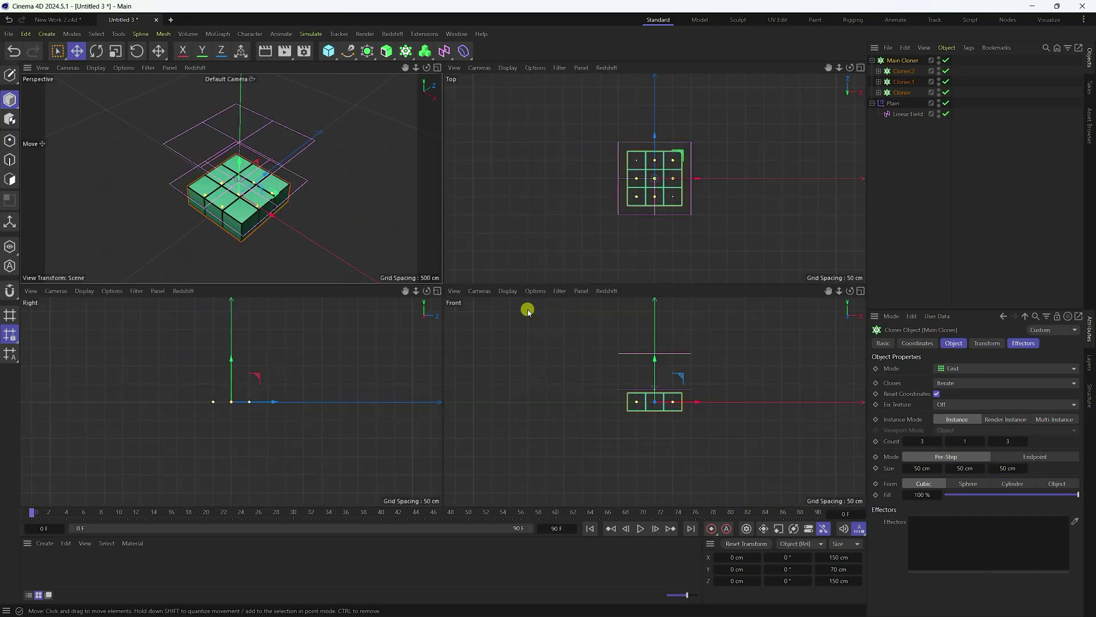
{"action": "middle_click", "coordinate": [612, 220]}
{"action": "scroll", "coordinate": [501, 276], "scroll_direction": "up", "scroll_amount": 6}
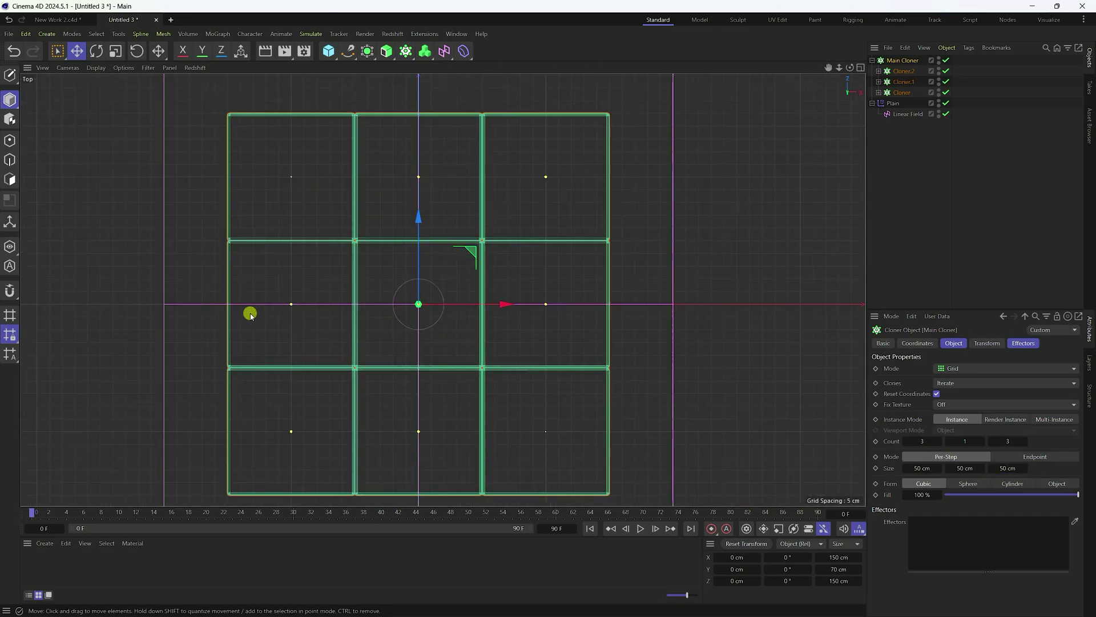
{"action": "middle_click", "coordinate": [490, 256]}
{"action": "middle_click", "coordinate": [328, 187]}
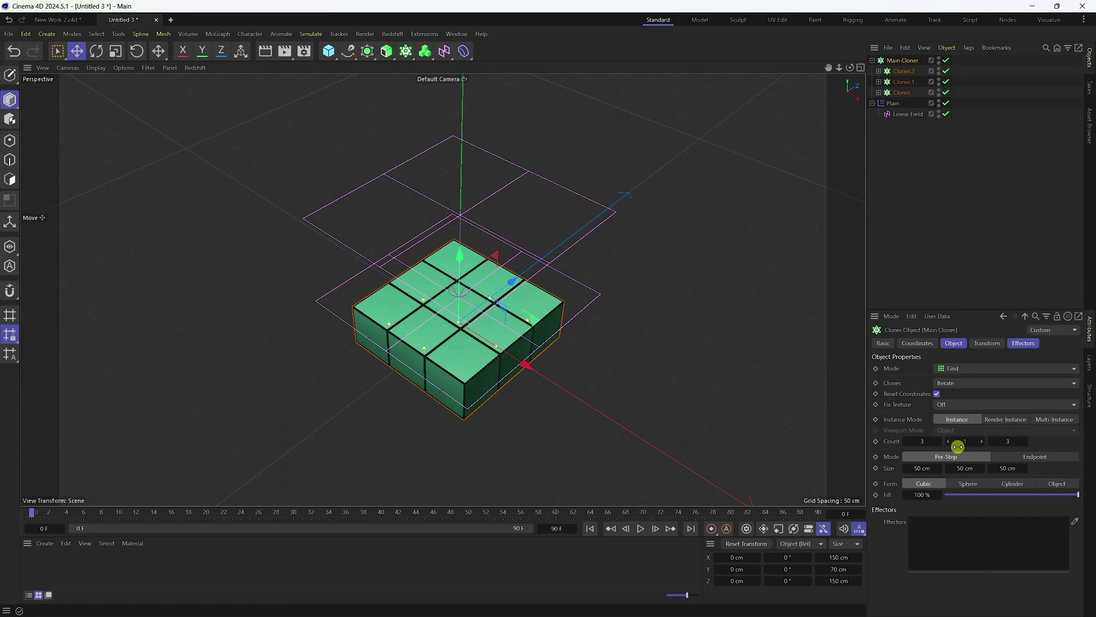
{"action": "left_click_drag", "start_coordinate": [982, 443], "coordinate": [980, 442]}
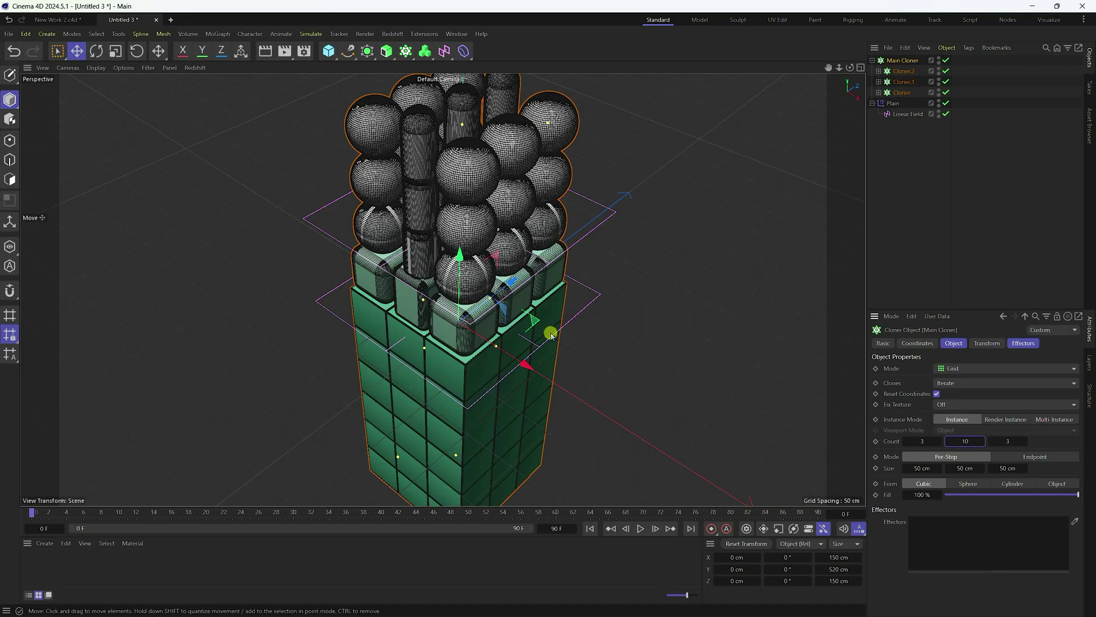
{"action": "scroll", "coordinate": [478, 216], "scroll_direction": "down", "scroll_amount": 3}
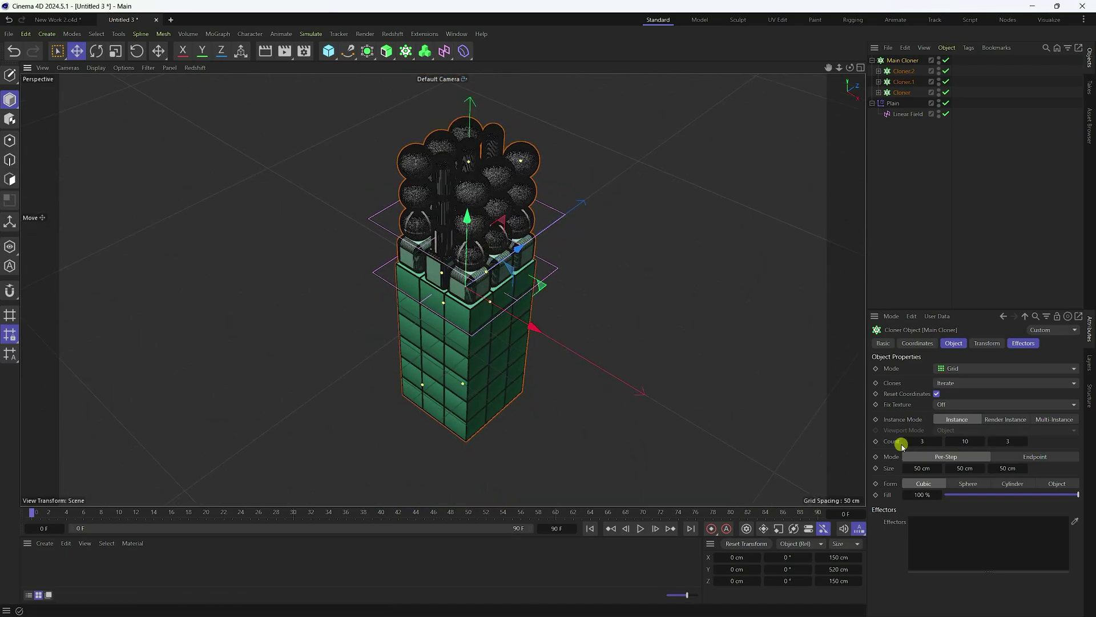
{"action": "left_click_drag", "start_coordinate": [938, 443], "coordinate": [1092, 452]}
{"action": "left_click", "coordinate": [1027, 442]}
{"action": "left_click", "coordinate": [1027, 442]}
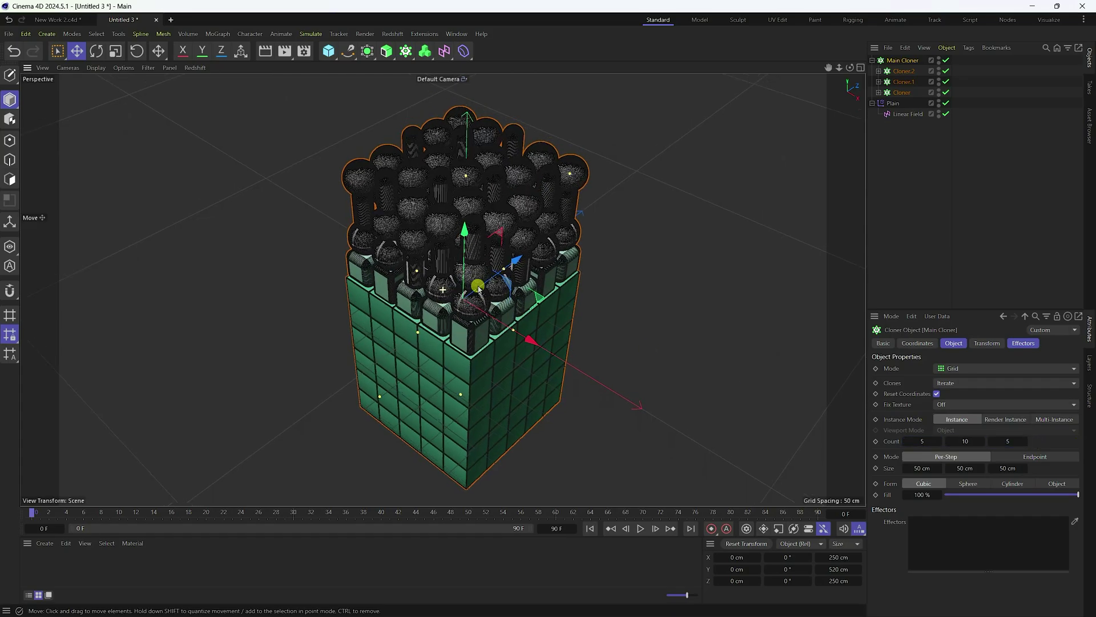
Display the viewport shading without mesh lines and raise the Linear Field above the tower to about 309 cm in Y.
{"action": "left_click", "coordinate": [888, 117]}
{"action": "scroll", "coordinate": [487, 223], "scroll_direction": "down", "scroll_amount": 3}
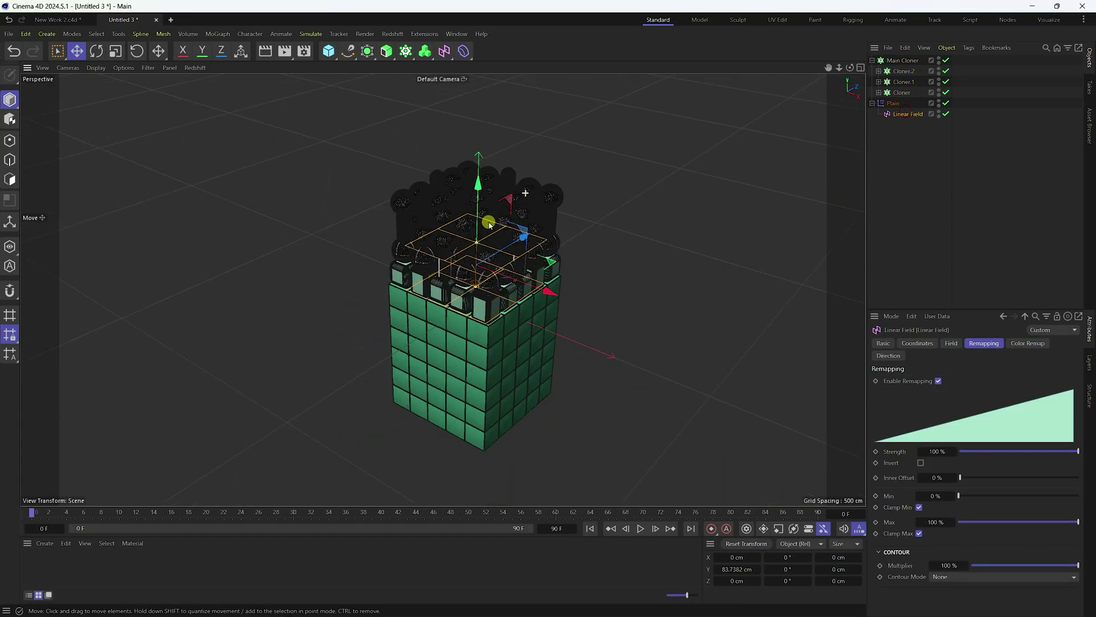
{"action": "left_click_drag", "start_coordinate": [487, 179], "coordinate": [526, 249]}
{"action": "left_click", "coordinate": [94, 68]}
{"action": "left_click", "coordinate": [114, 97]}
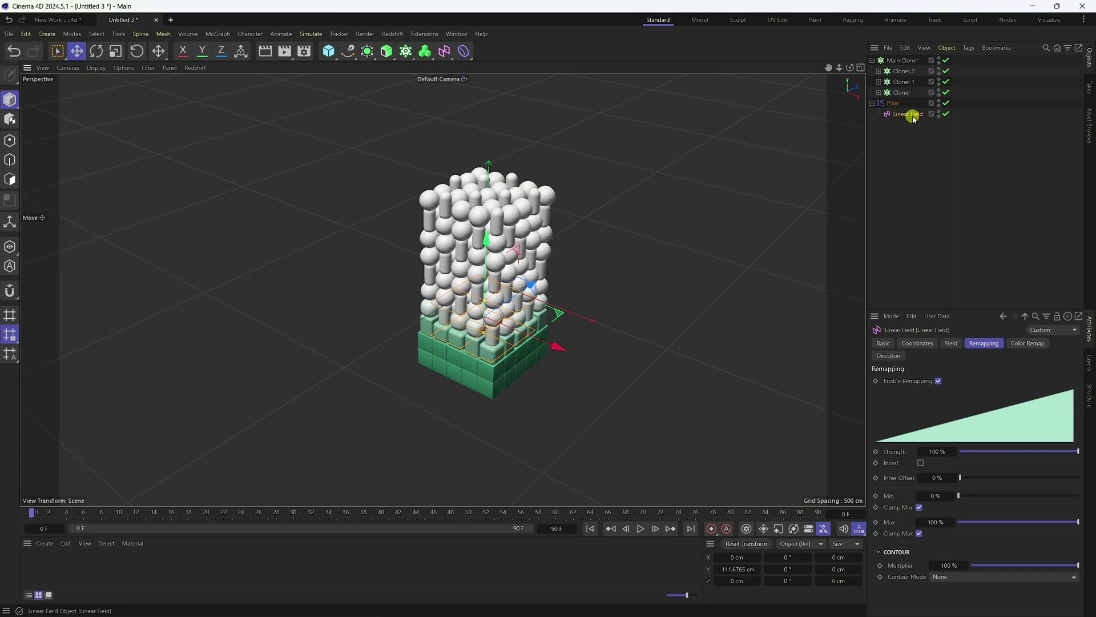
{"action": "mouse_move", "coordinate": [496, 258]}
{"action": "left_mouse_down"}
{"action": "mouse_move", "coordinate": [492, 225]}
{"action": "mouse_move", "coordinate": [531, 73]}
{"action": "mouse_move", "coordinate": [575, 217]}
{"action": "mouse_move", "coordinate": [583, 317]}
{"action": "mouse_move", "coordinate": [605, 105]}
{"action": "mouse_move", "coordinate": [548, 308]}
{"action": "mouse_move", "coordinate": [615, 137]}
{"action": "mouse_move", "coordinate": [595, 318]}
{"action": "mouse_move", "coordinate": [593, 80]}
{"action": "left_mouse_up"}
{"action": "scroll", "coordinate": [515, 193], "scroll_direction": "up", "scroll_amount": 2}
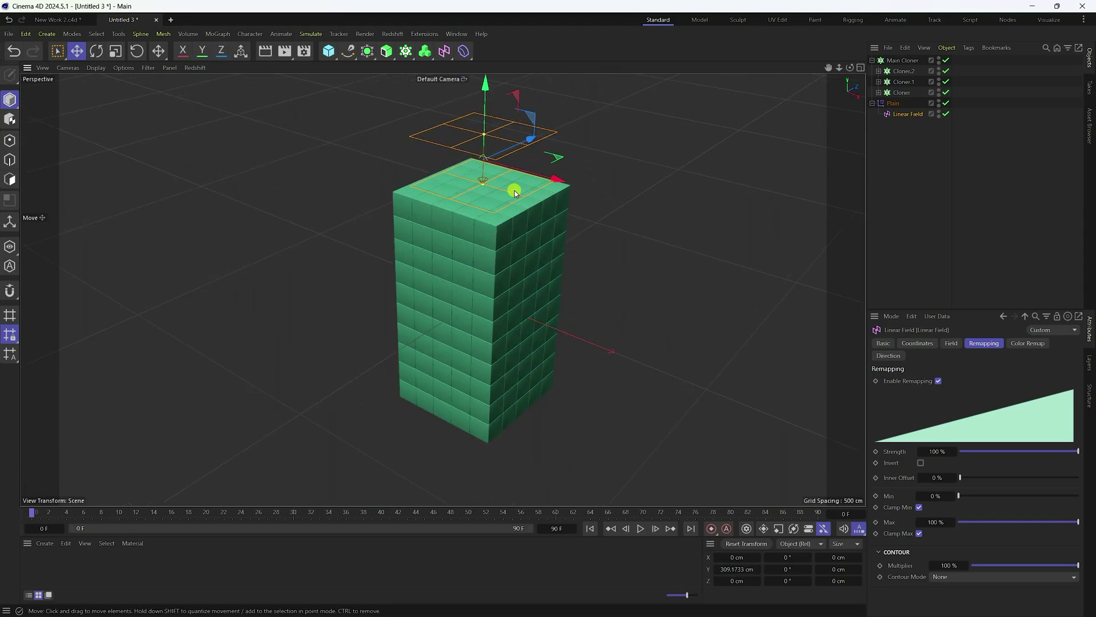
Extend the animation's end to frame 550.
{"action": "left_click", "coordinate": [557, 528]}
{"action": "type", "text": "550"}
{"action": "key", "text": "Return"}
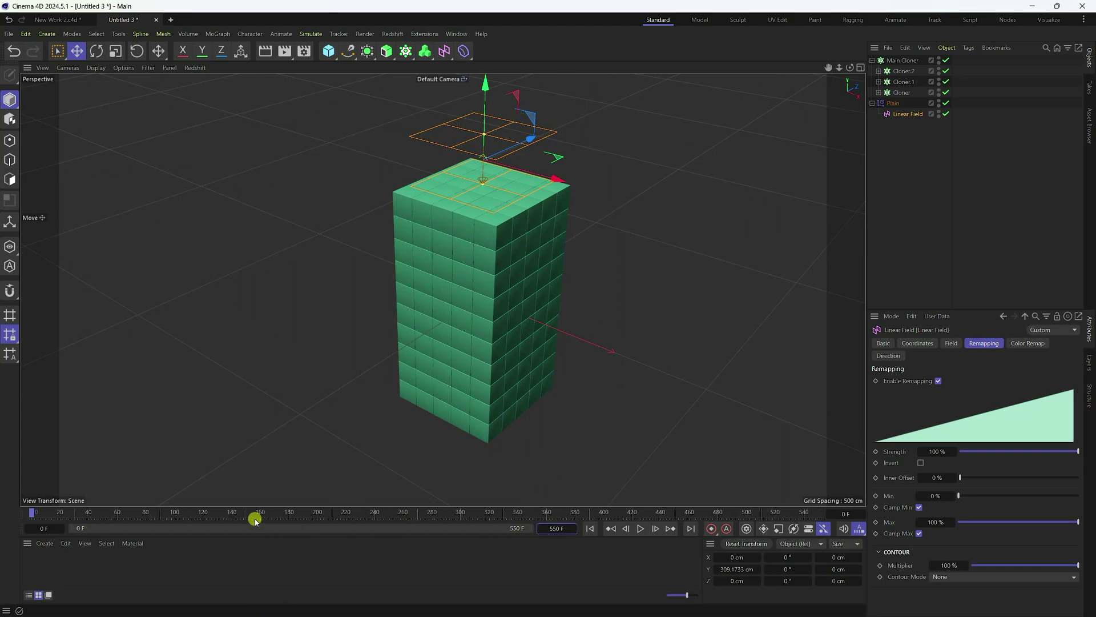
At frame 100, set the Linear Field's Y position to 305 cm and record a keyframe for it.
{"action": "left_click_drag", "start_coordinate": [228, 522], "coordinate": [174, 514]}
{"action": "left_click", "coordinate": [902, 114]}
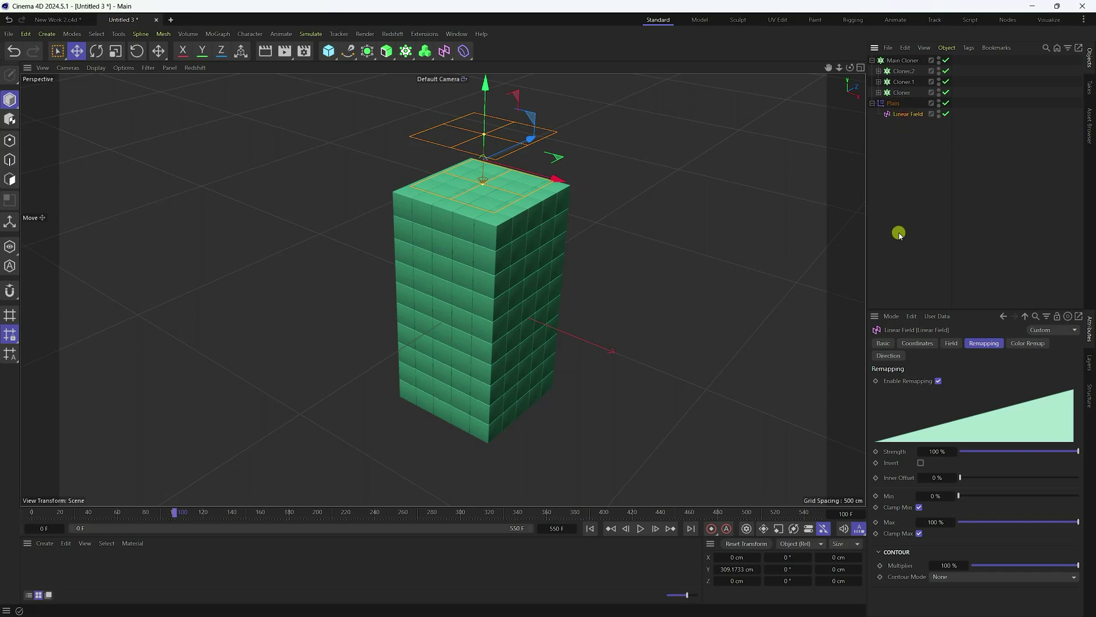
{"action": "left_click", "coordinate": [915, 346]}
{"action": "middle_click", "coordinate": [736, 294]}
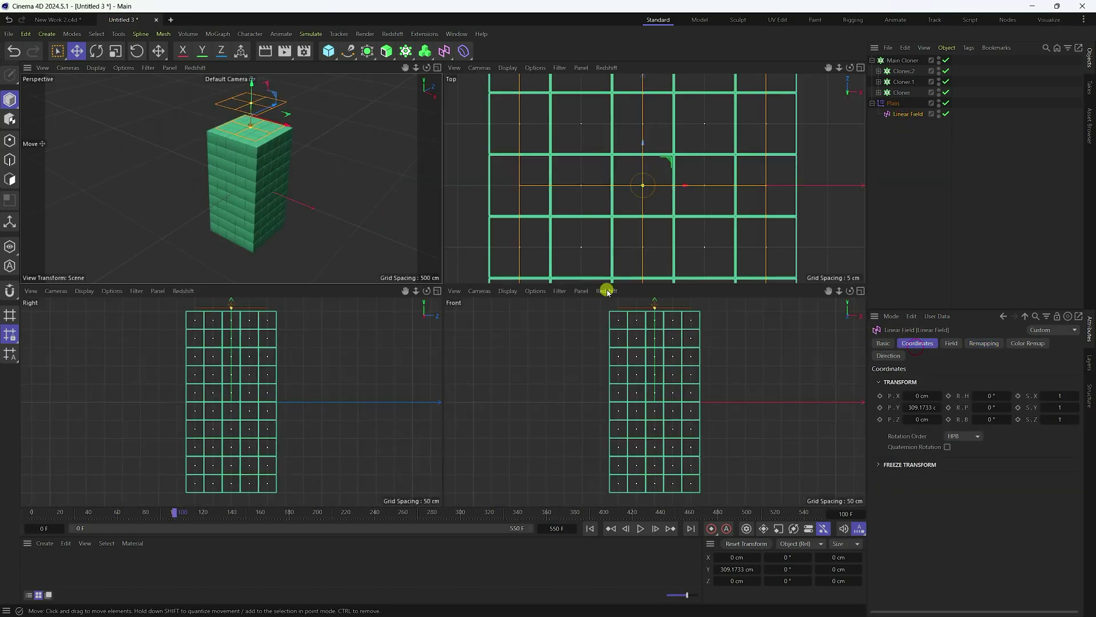
{"action": "middle_click", "coordinate": [593, 340]}
{"action": "scroll", "coordinate": [497, 320], "scroll_direction": "down", "scroll_amount": 4}
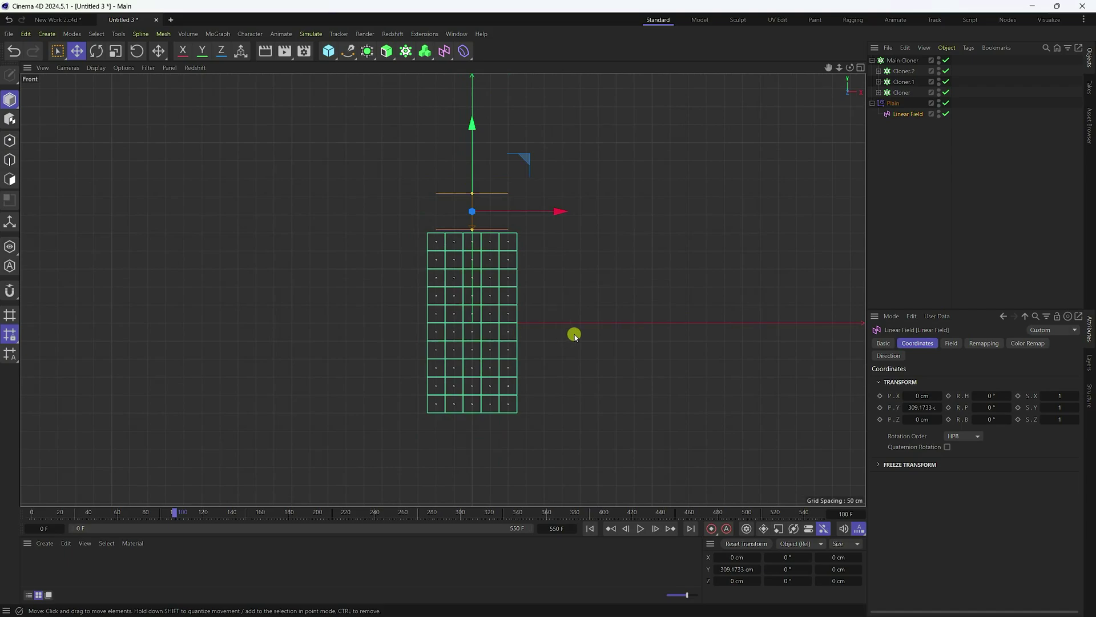
{"action": "left_click", "coordinate": [920, 408]}
{"action": "type", "text": "300"}
{"action": "key", "text": "Return"}
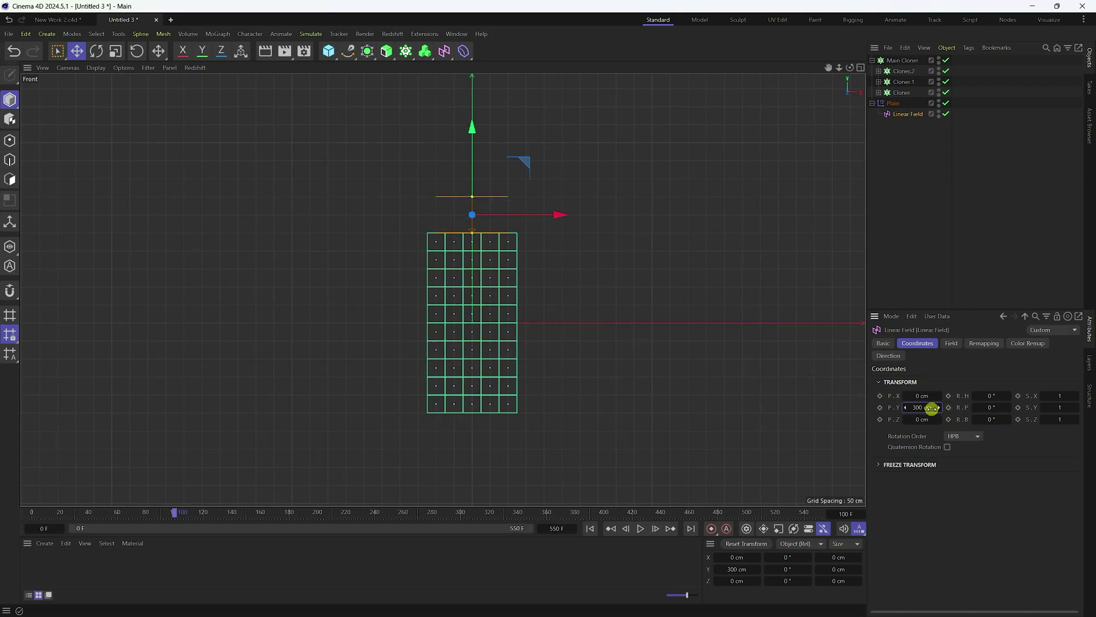
{"action": "key", "text": "Return"}
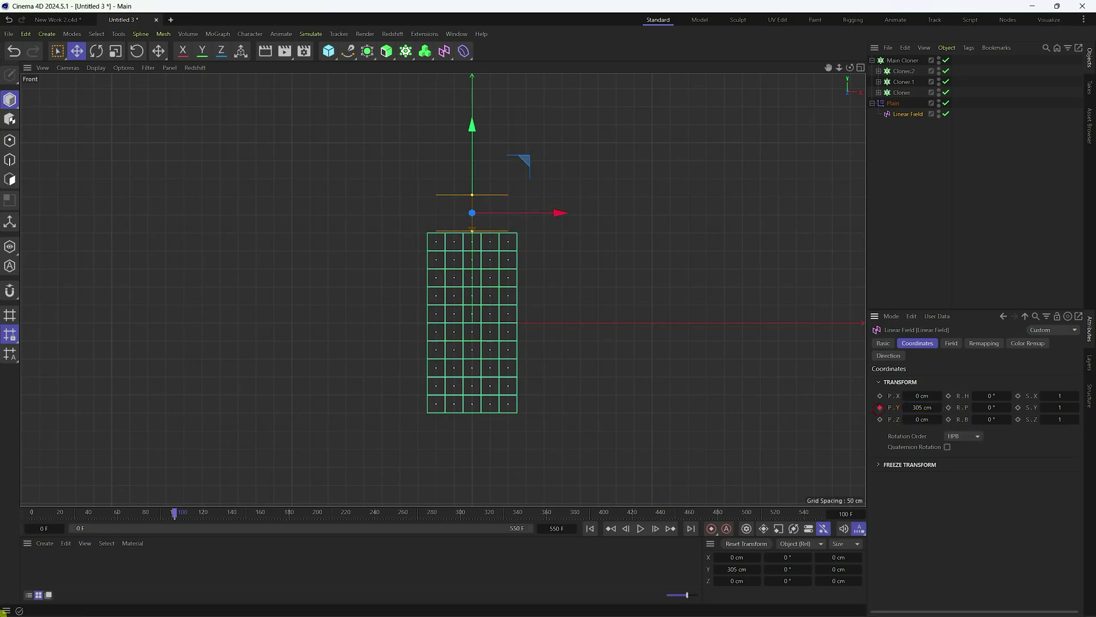
At frame 351, lower the Linear Field below the tower to -325 cm in Y and keyframe that position.
{"action": "left_click_drag", "start_coordinate": [178, 514], "coordinate": [534, 526]}
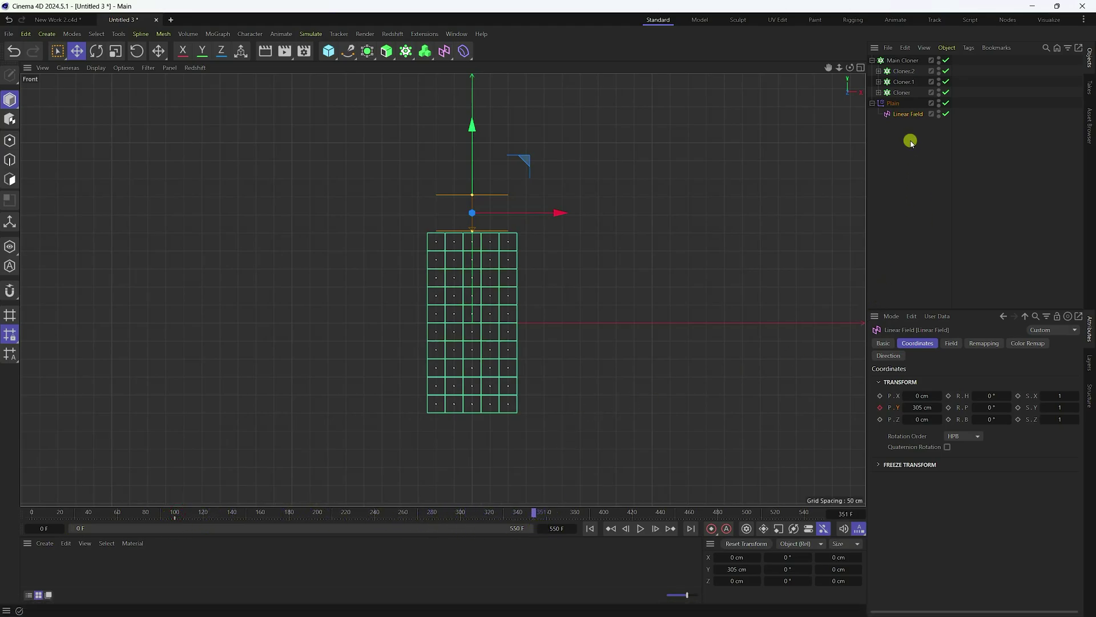
{"action": "left_click_drag", "start_coordinate": [461, 122], "coordinate": [625, 366]}
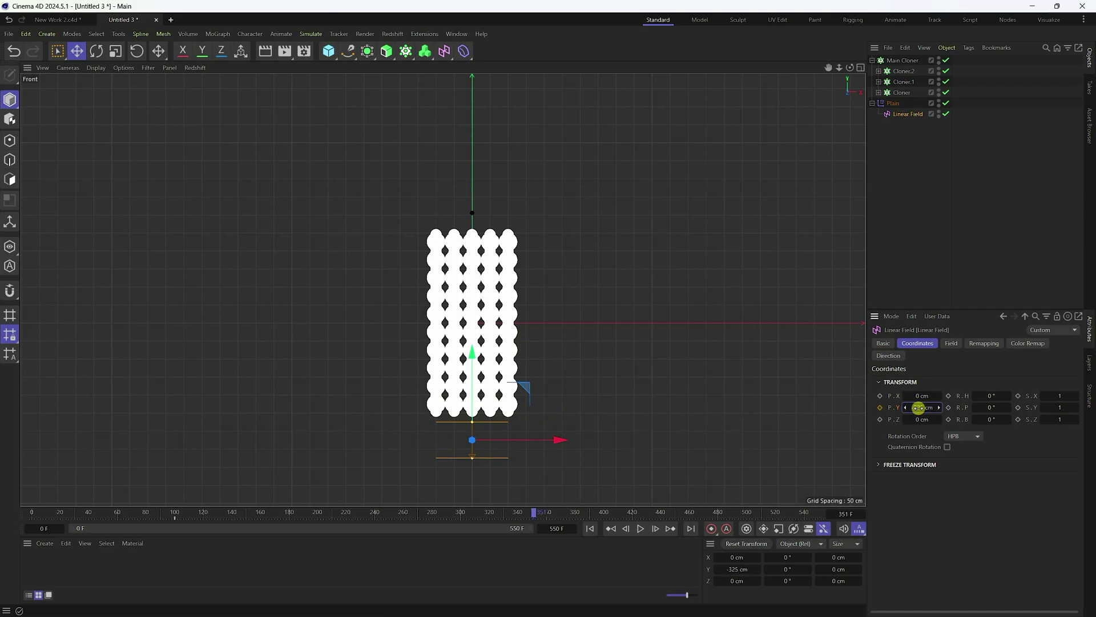
Play the animation from the start in the perspective view to examine the cloner transition, then return to frame 0.
{"action": "left_click", "coordinate": [590, 528]}
{"action": "middle_click", "coordinate": [461, 379]}
{"action": "middle_click", "coordinate": [314, 250]}
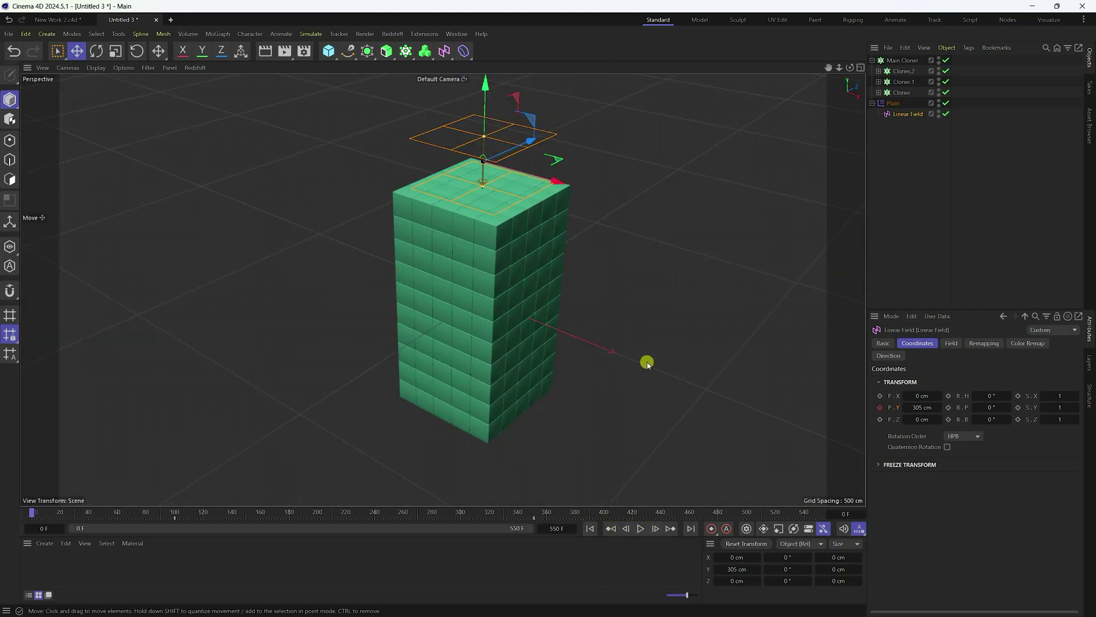
{"action": "left_click", "coordinate": [642, 529]}
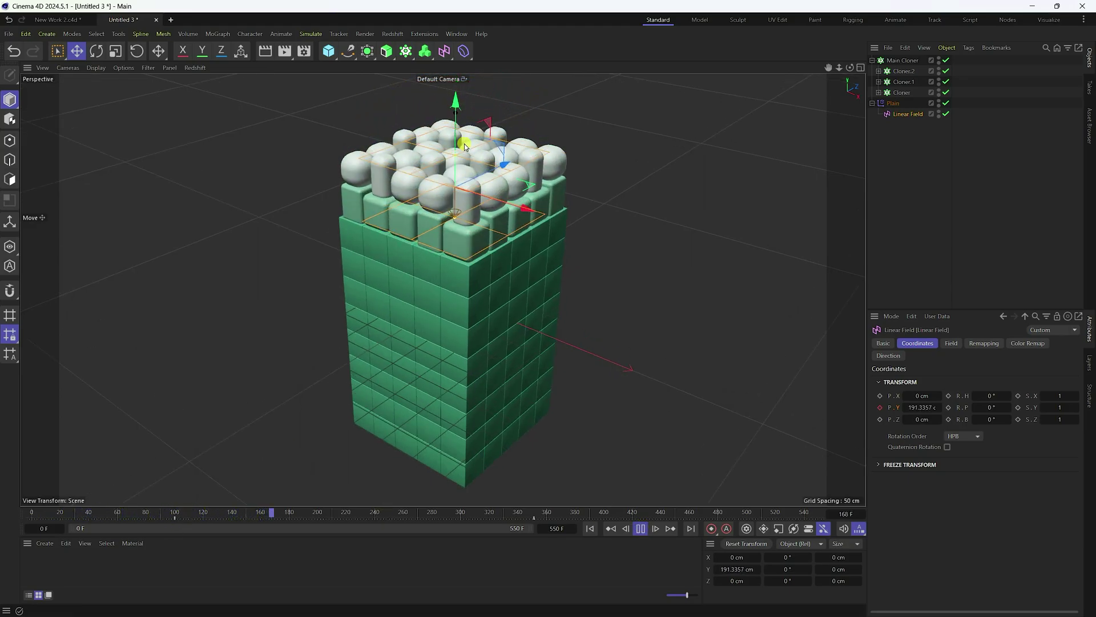
{"action": "scroll", "coordinate": [464, 145], "scroll_direction": "up", "scroll_amount": 5}
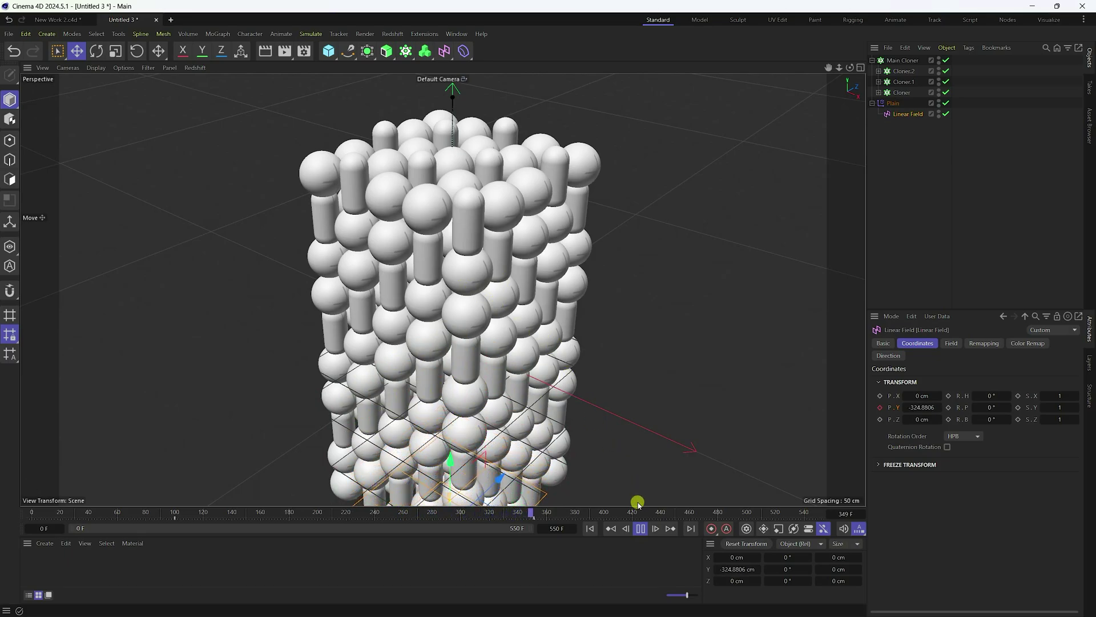
{"action": "left_click", "coordinate": [640, 528]}
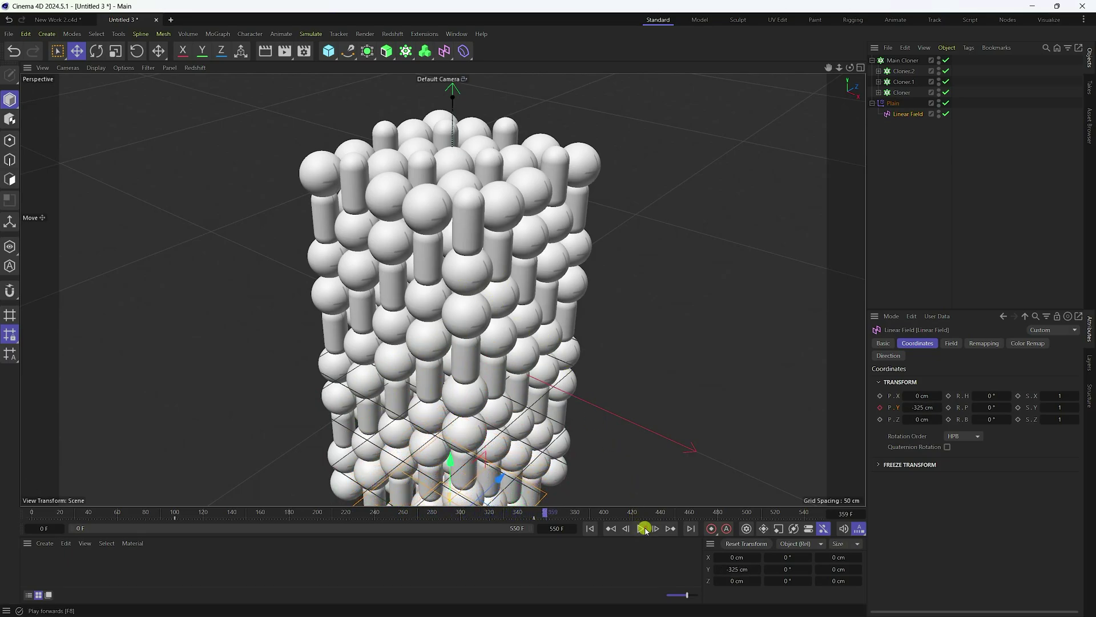
{"action": "left_click", "coordinate": [592, 528]}
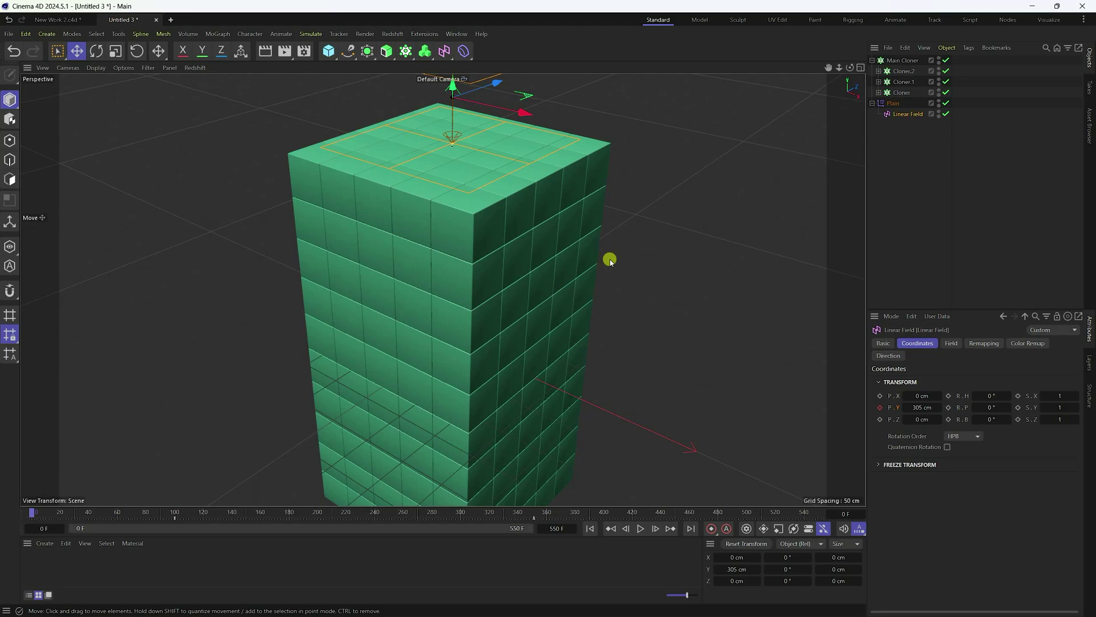
Add a second Plain effector to the Main Cloner.
{"action": "left_click", "coordinate": [894, 61]}
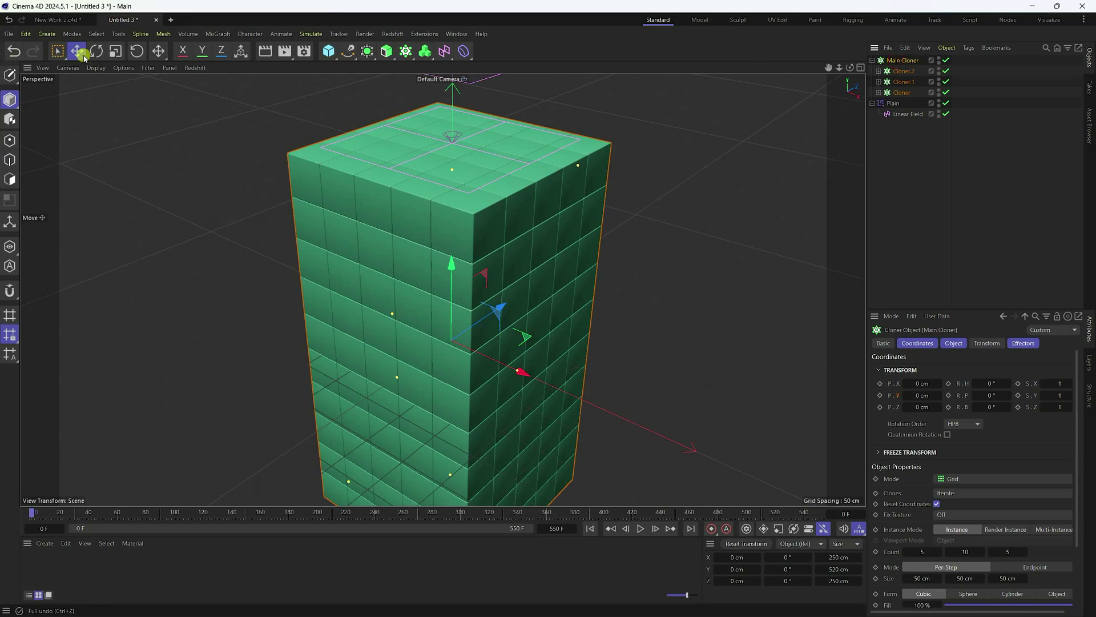
{"action": "left_click", "coordinate": [217, 34]}
{"action": "mouse_move", "coordinate": [238, 57]}
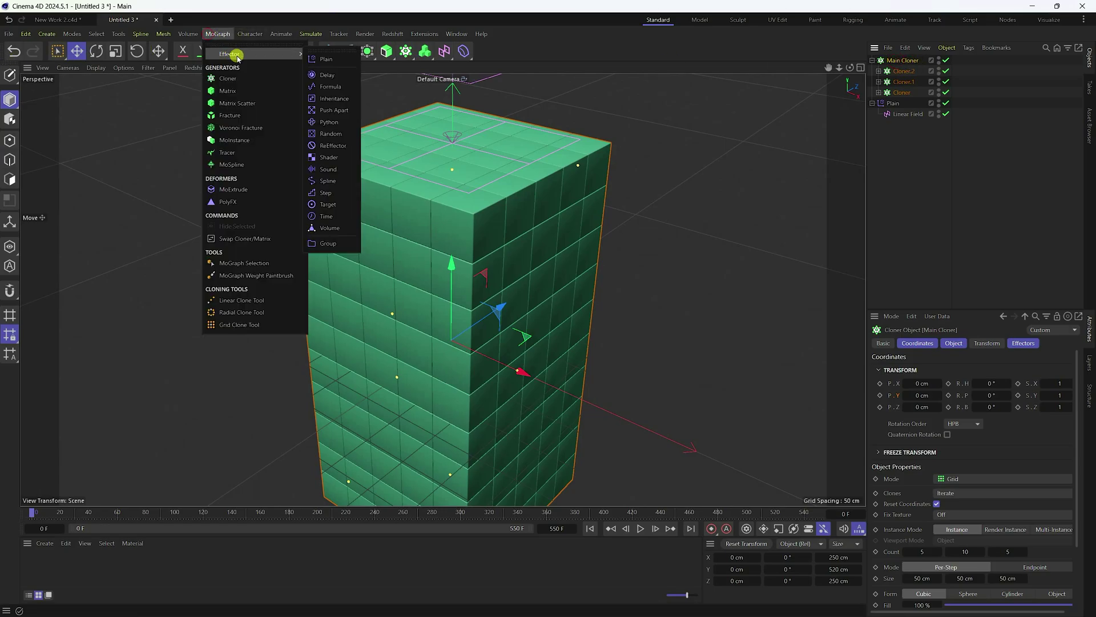
{"action": "left_click", "coordinate": [334, 59]}
Turn off the new Plain effector's position effect and enable uniform scale with a value of -1.
{"action": "left_click", "coordinate": [981, 344]}
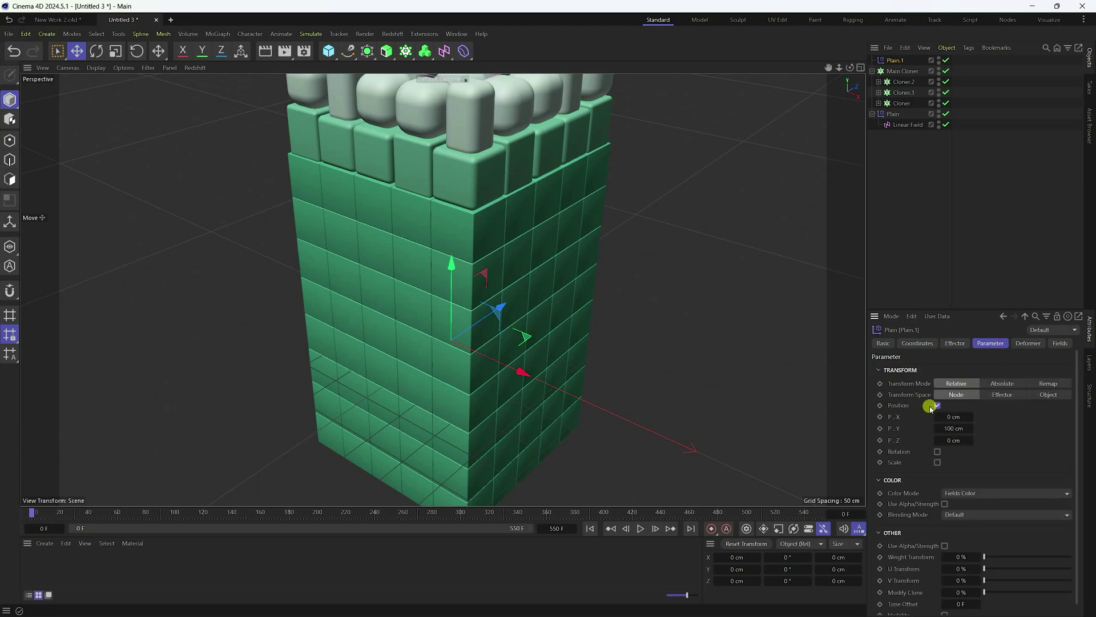
{"action": "left_click", "coordinate": [936, 406]}
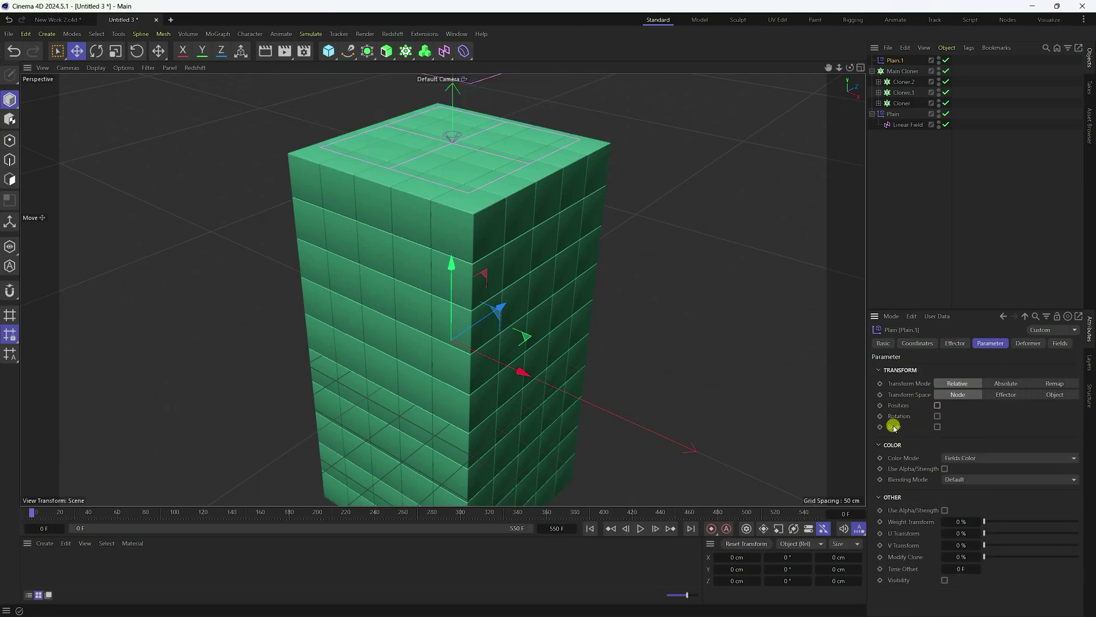
{"action": "left_click", "coordinate": [937, 427]}
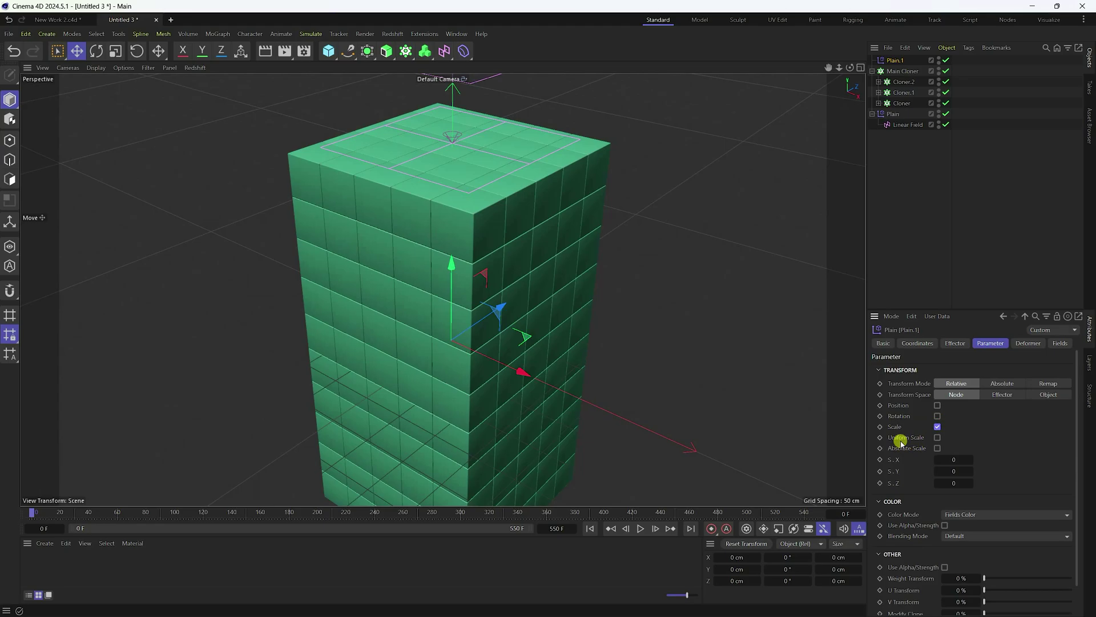
{"action": "left_click", "coordinate": [938, 437]}
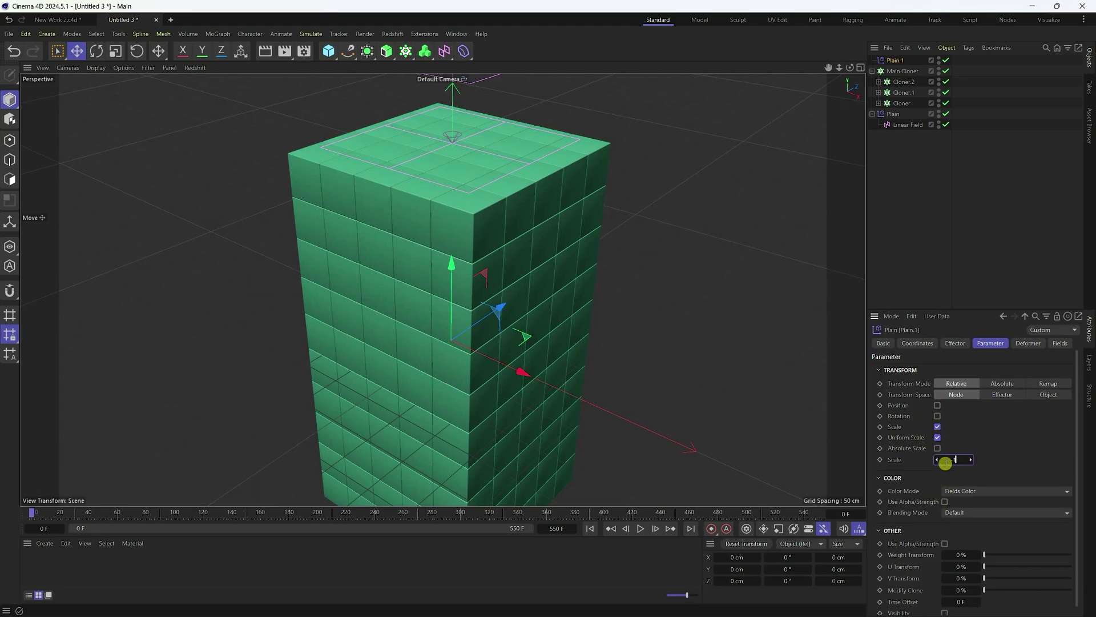
{"action": "left_click", "coordinate": [946, 459]}
{"action": "type", "text": "-1"}
{"action": "key", "text": "Return"}
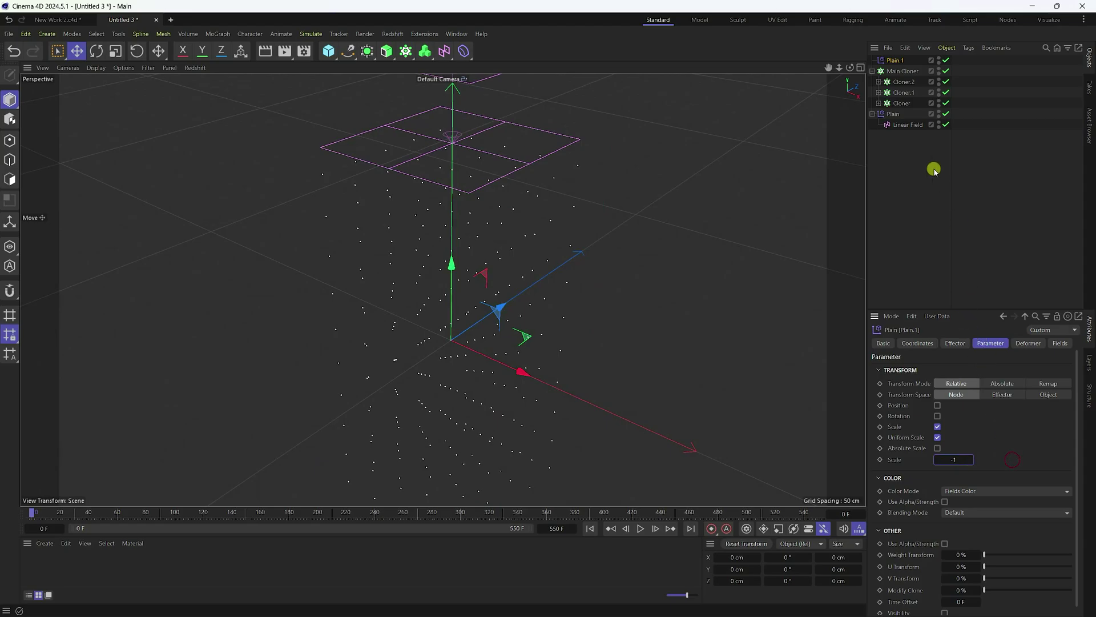
Add a Linear Field to the second Plain effector to limit its scaling.
{"action": "left_click", "coordinate": [1061, 345]}
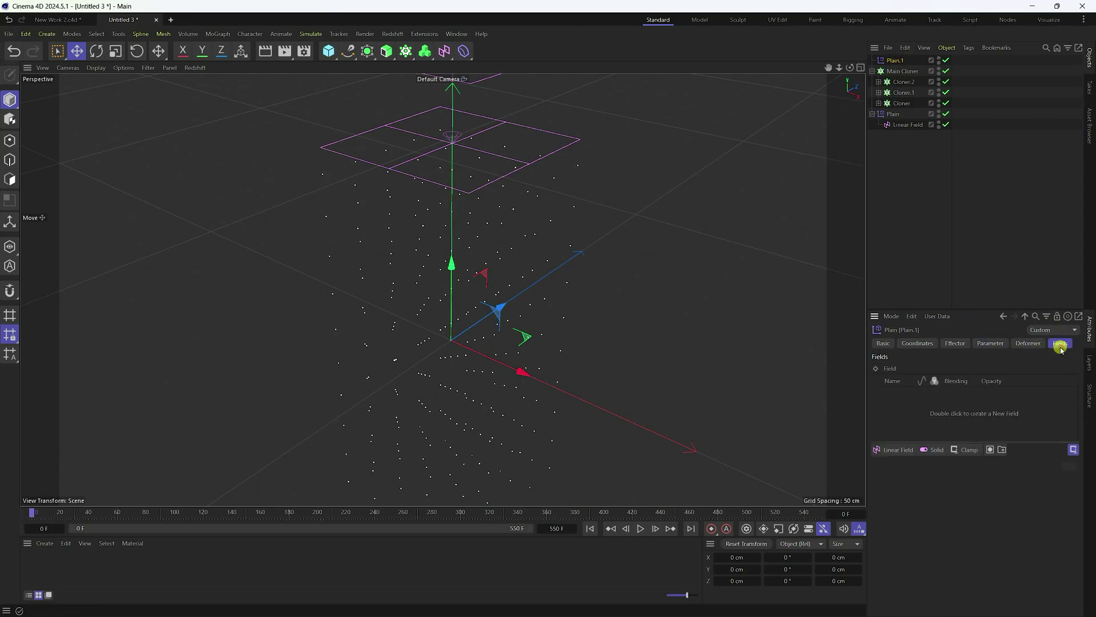
{"action": "left_click", "coordinate": [900, 450]}
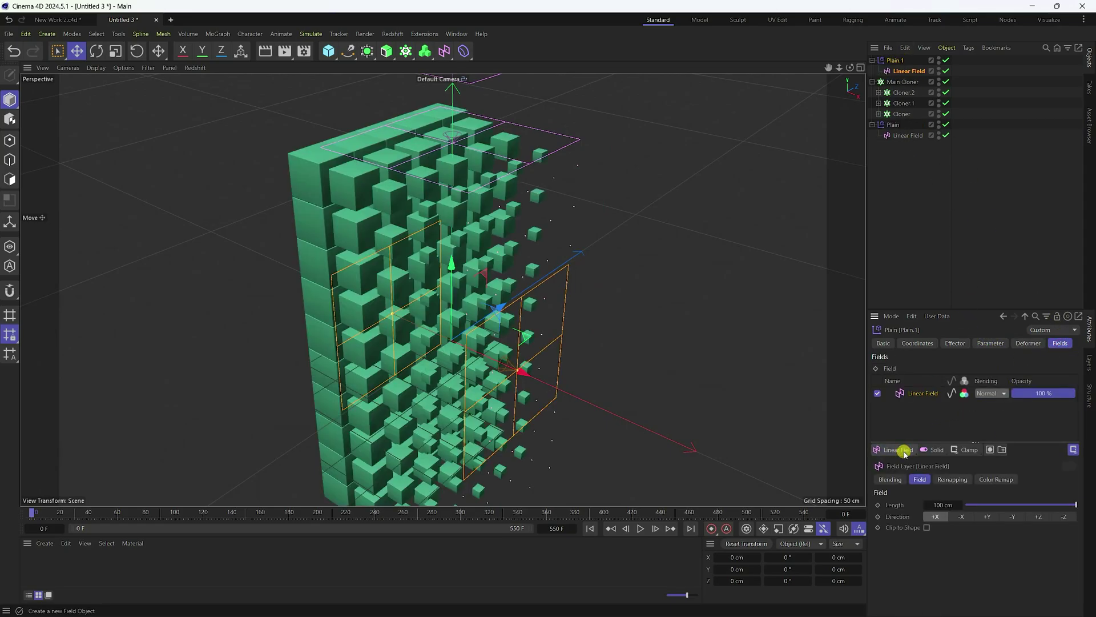
Set the new Linear Field's direction to +Y and length to 50 cm, with its Plain effector lowered beneath the clones in the front view.
{"action": "left_click_drag", "start_coordinate": [483, 224], "coordinate": [447, 271], "text": "alt"}
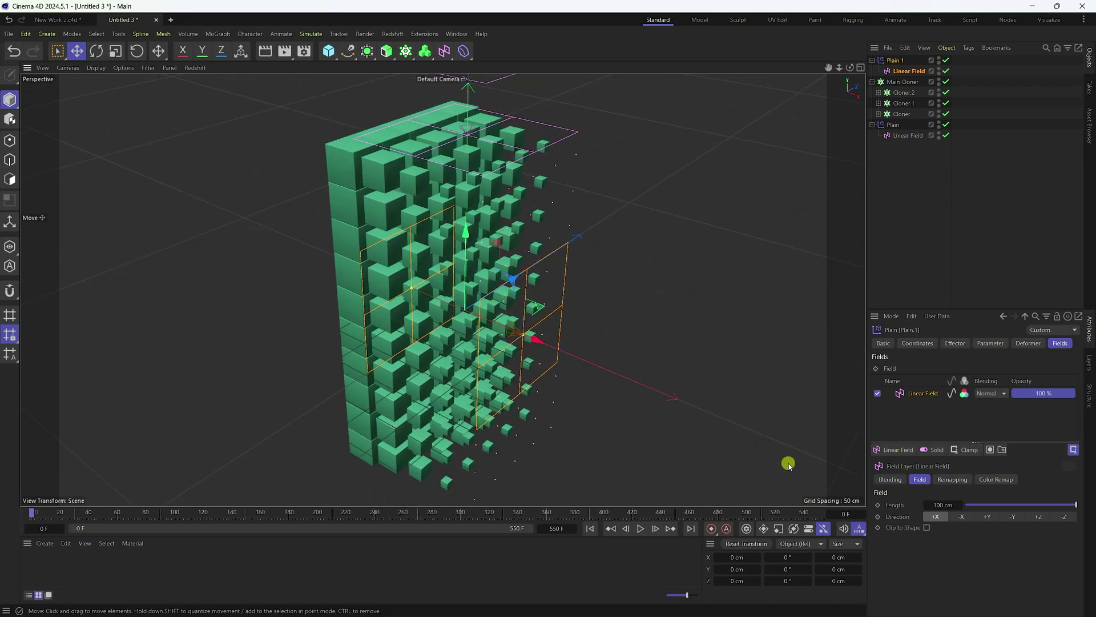
{"action": "left_click", "coordinate": [992, 518]}
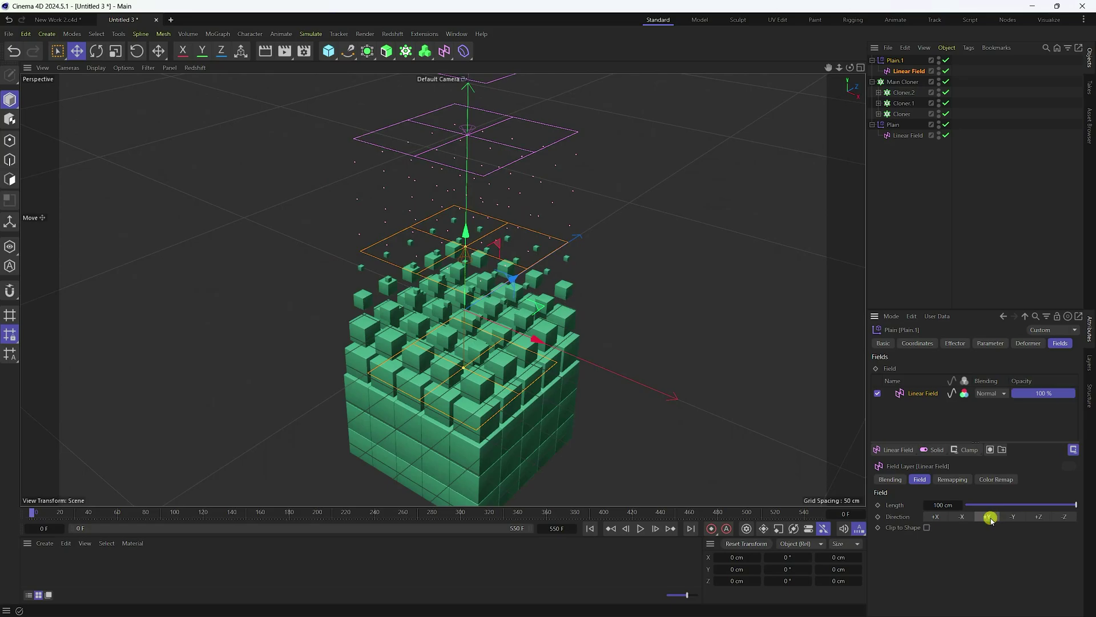
{"action": "middle_click", "coordinate": [448, 303]}
{"action": "middle_click", "coordinate": [576, 360]}
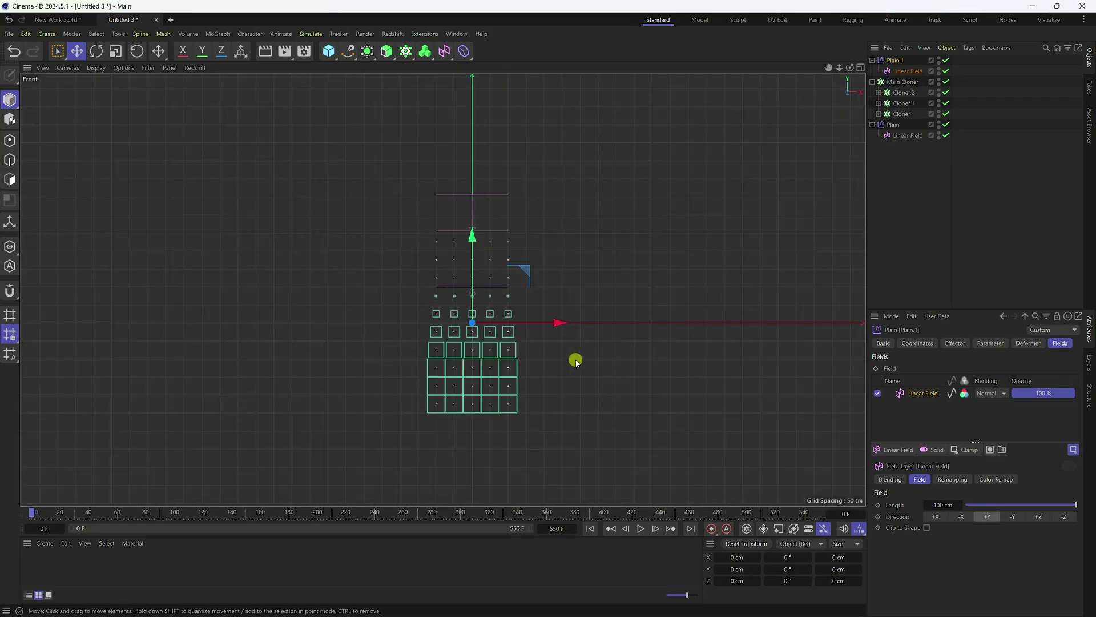
{"action": "left_click_drag", "start_coordinate": [472, 237], "coordinate": [561, 381]}
{"action": "left_click", "coordinate": [942, 508]}
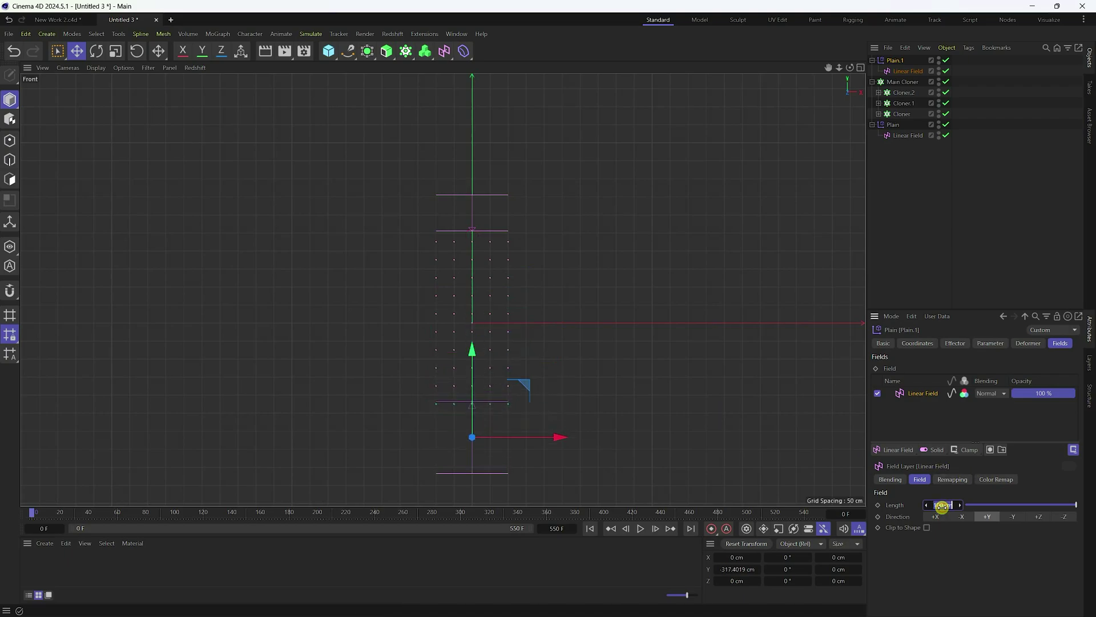
{"action": "type", "text": "50"}
{"action": "key", "text": "Return"}
Set the second Plain effector's Y position to -300 cm and keyframe it at frame 0.
{"action": "scroll", "coordinate": [460, 441], "scroll_direction": "up", "scroll_amount": 3}
{"action": "left_click_drag", "start_coordinate": [491, 355], "coordinate": [506, 336]}
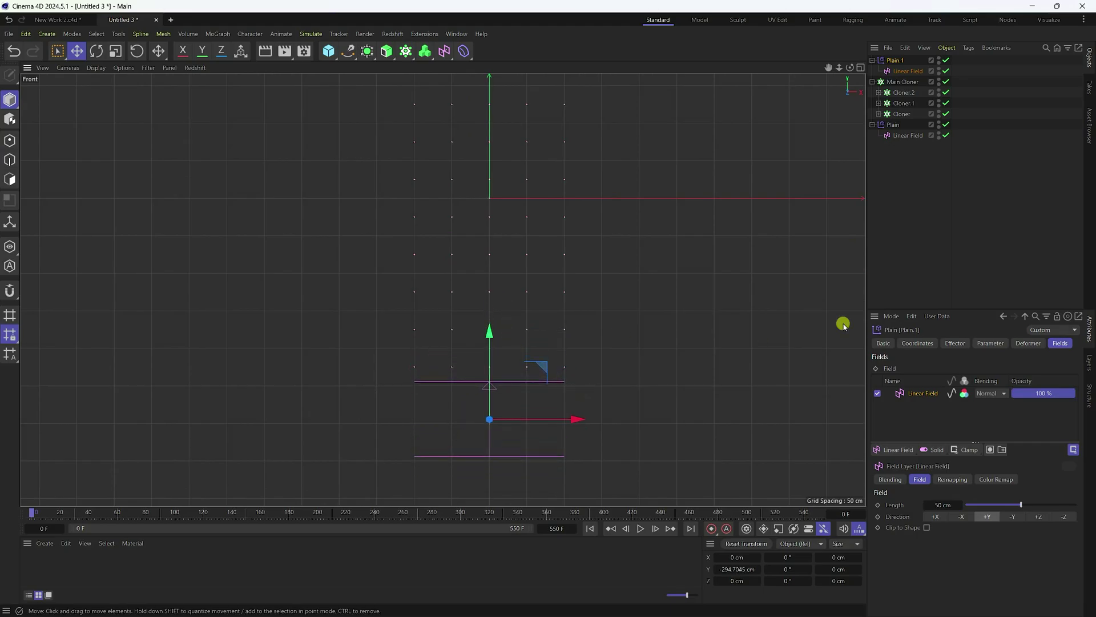
{"action": "left_click", "coordinate": [930, 343]}
{"action": "left_click", "coordinate": [921, 395]}
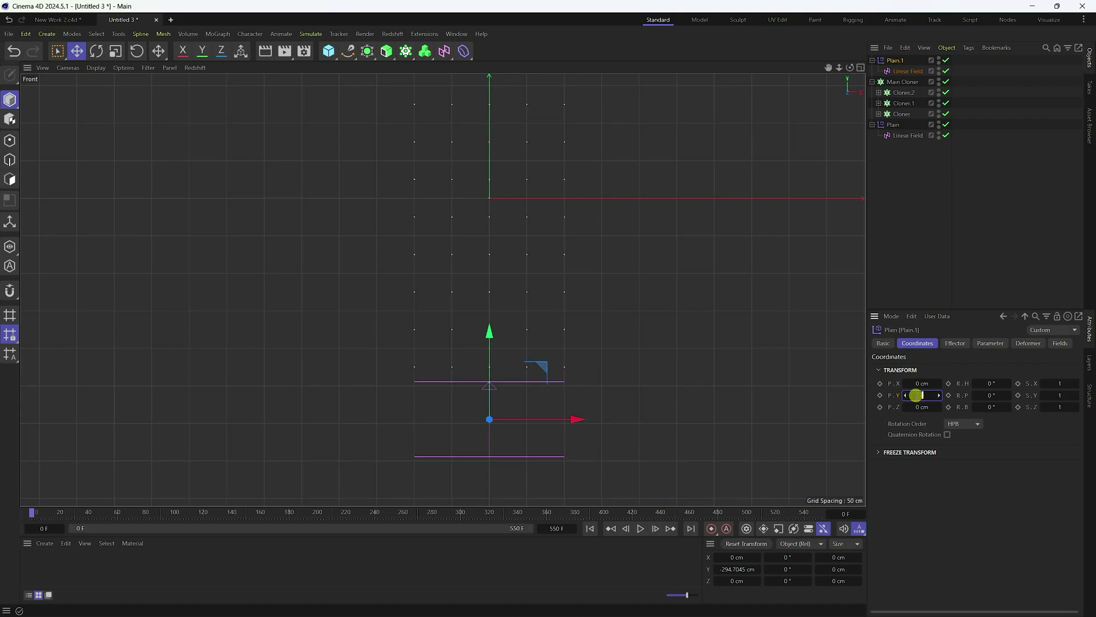
{"action": "type", "text": "-300"}
{"action": "key", "text": "Return"}
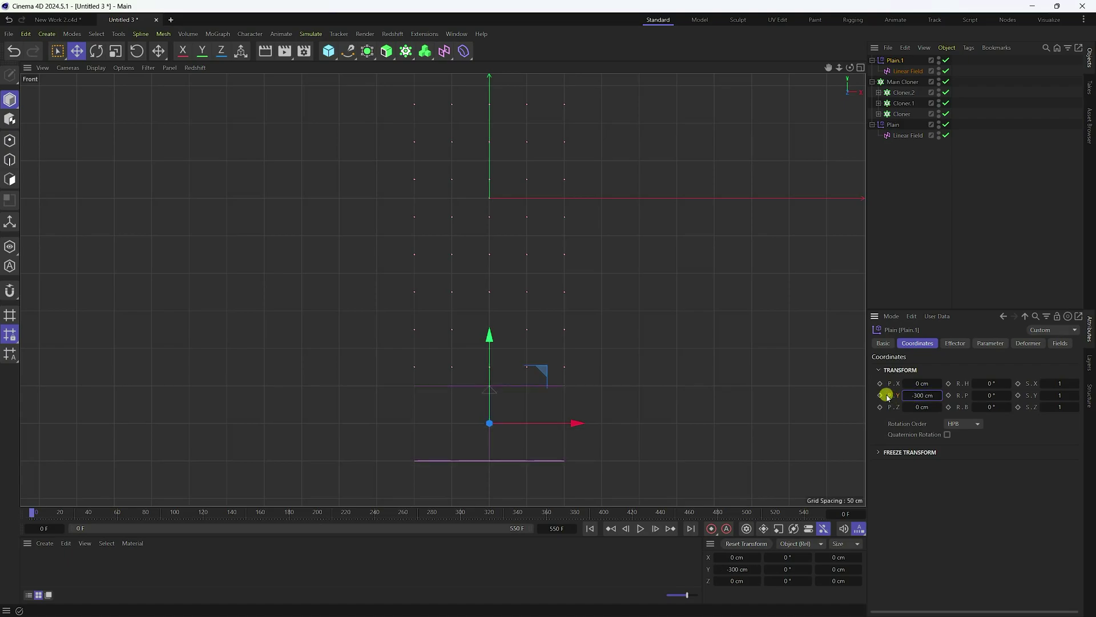
{"action": "left_click", "coordinate": [878, 395]}
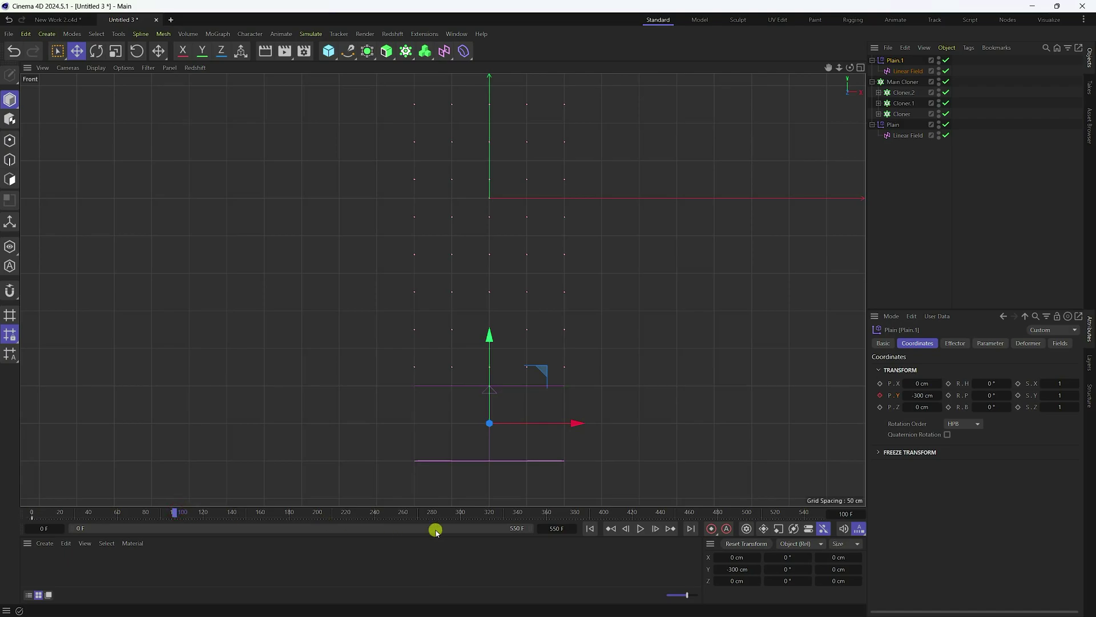
At frame 100, raise the second Plain effector to a Y position of 305 cm and keyframe it.
{"action": "left_click_drag", "start_coordinate": [532, 527], "coordinate": [217, 527]}
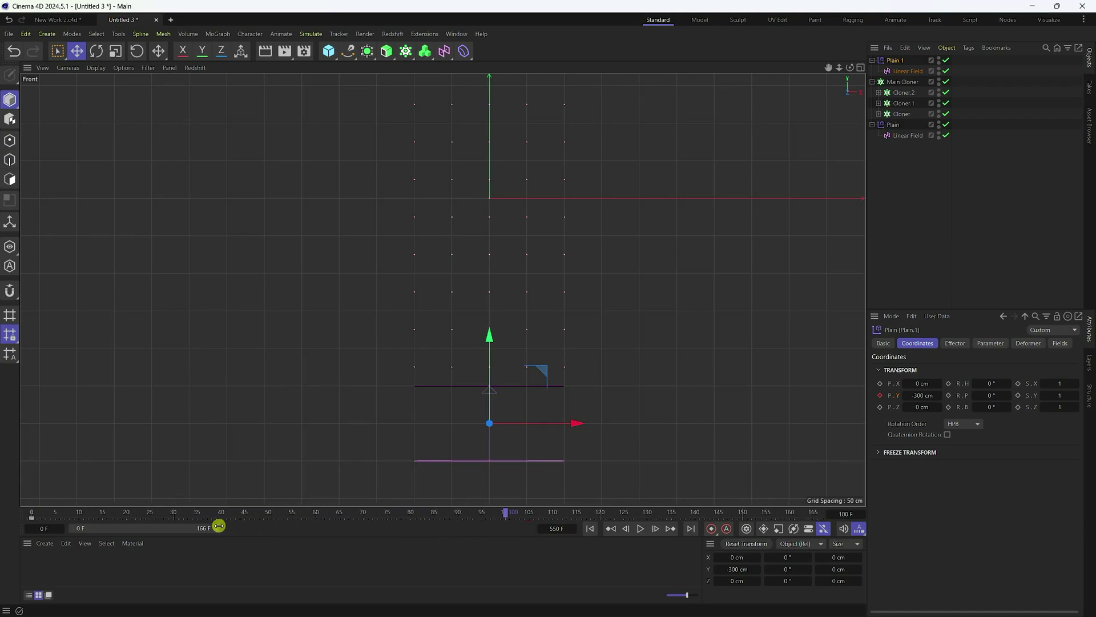
{"action": "scroll", "coordinate": [485, 417], "scroll_direction": "down", "scroll_amount": 2}
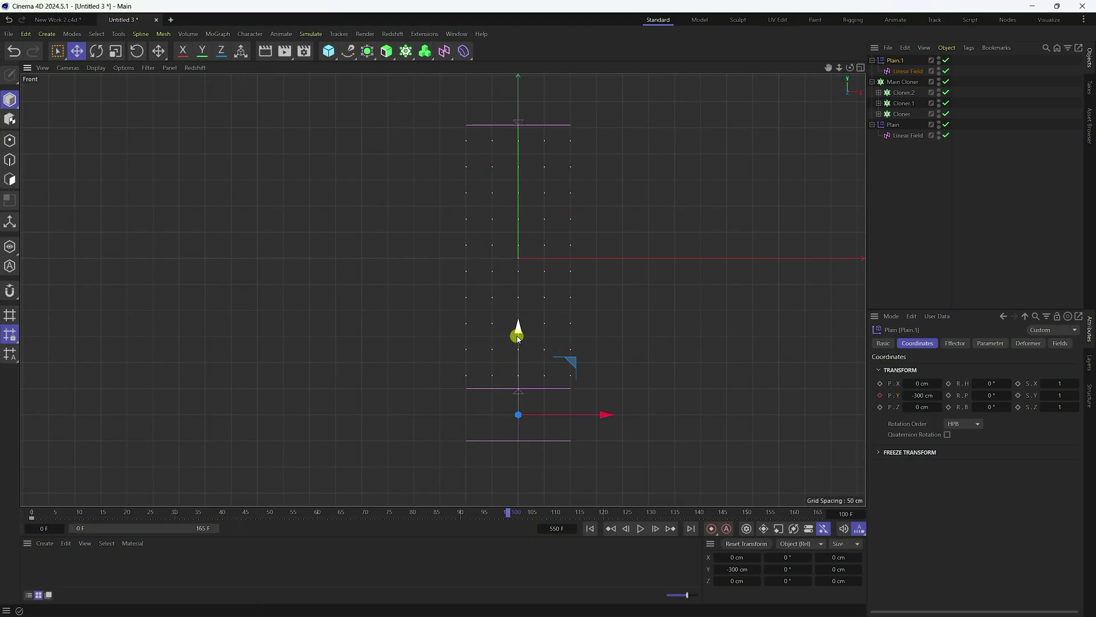
{"action": "left_click_drag", "start_coordinate": [518, 336], "coordinate": [510, 71]}
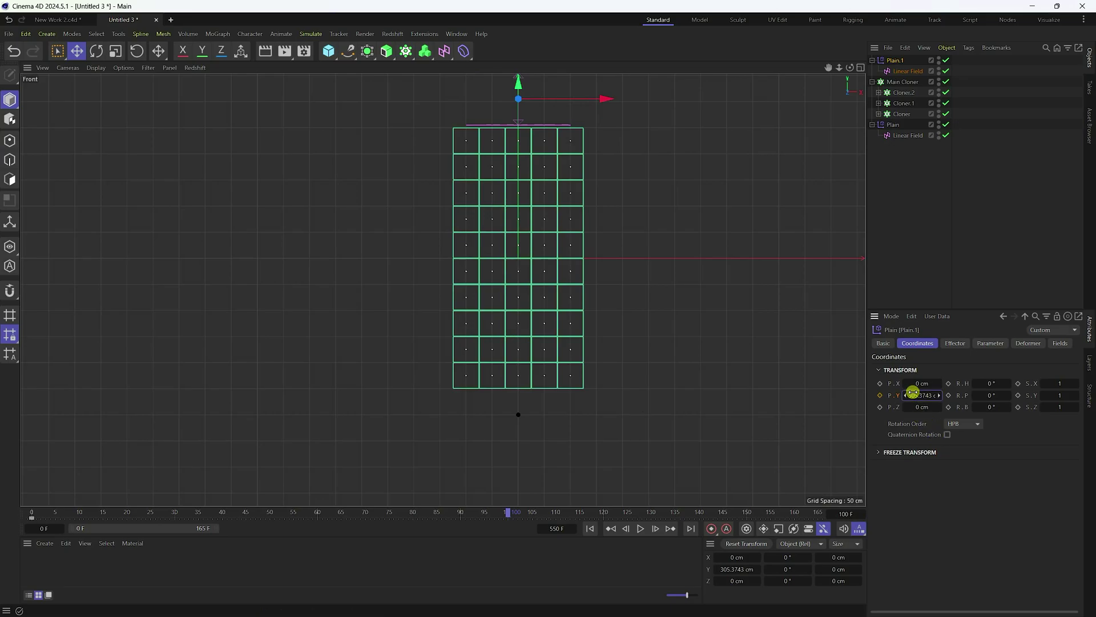
{"action": "left_click", "coordinate": [876, 395]}
Play the opening frames from frame 0 in the perspective view to check how the cubes scale up.
{"action": "middle_click", "coordinate": [176, 215]}
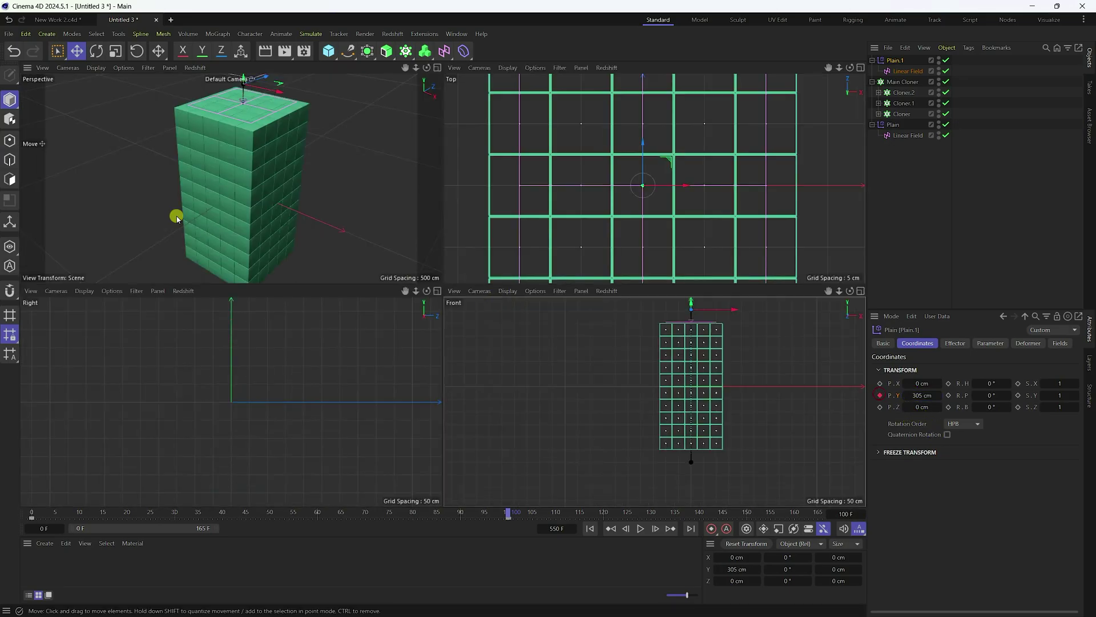
{"action": "middle_click", "coordinate": [178, 216]}
{"action": "left_click", "coordinate": [589, 527]}
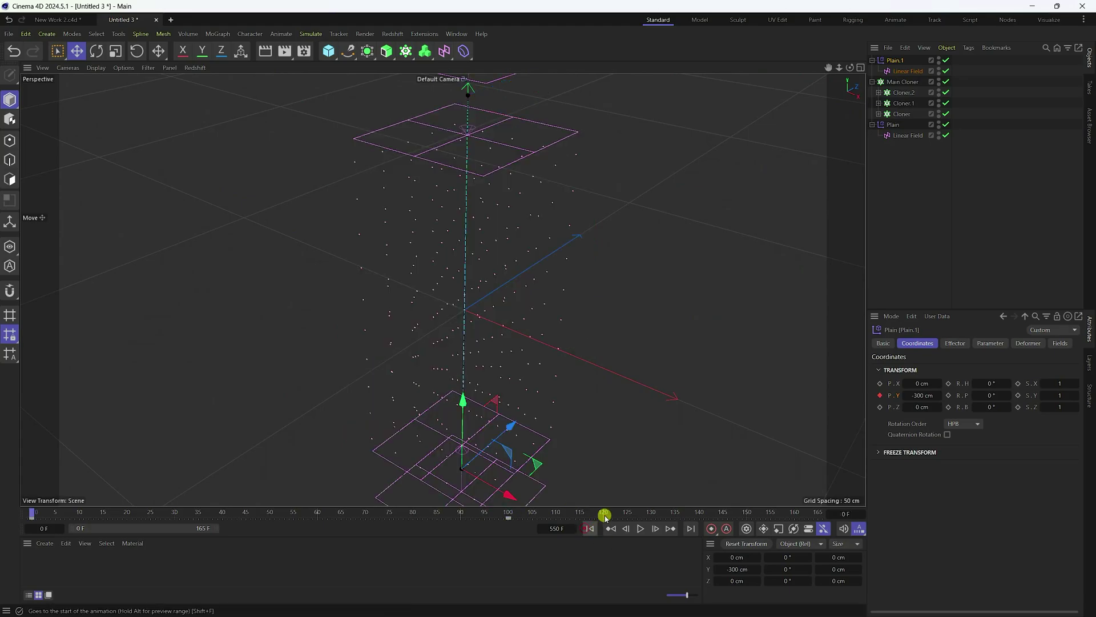
{"action": "left_click", "coordinate": [635, 528]}
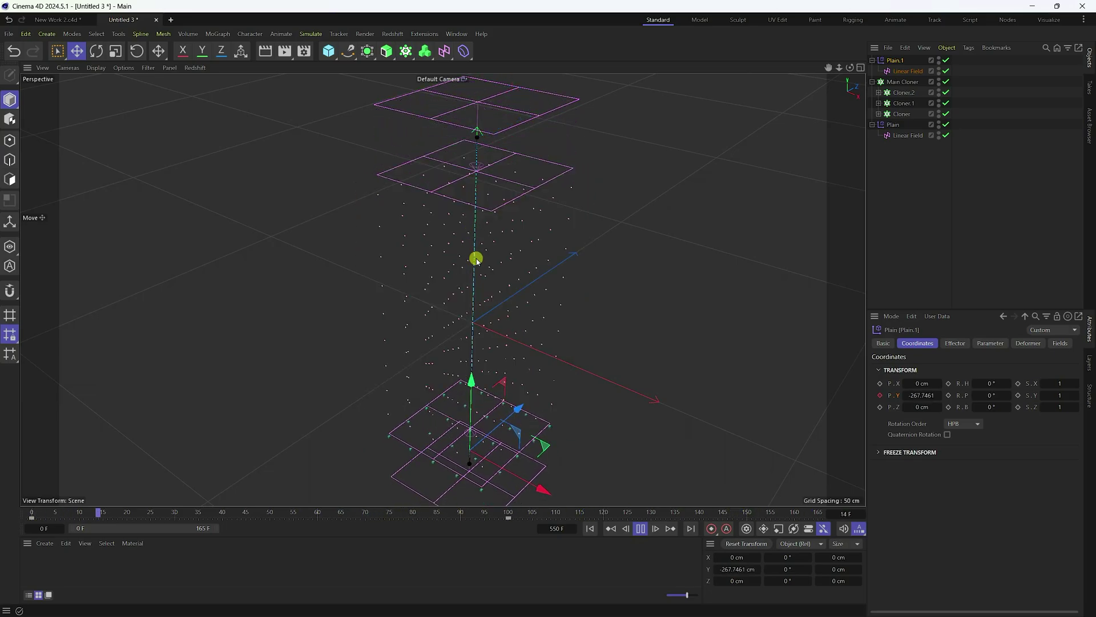
{"action": "left_click", "coordinate": [640, 528]}
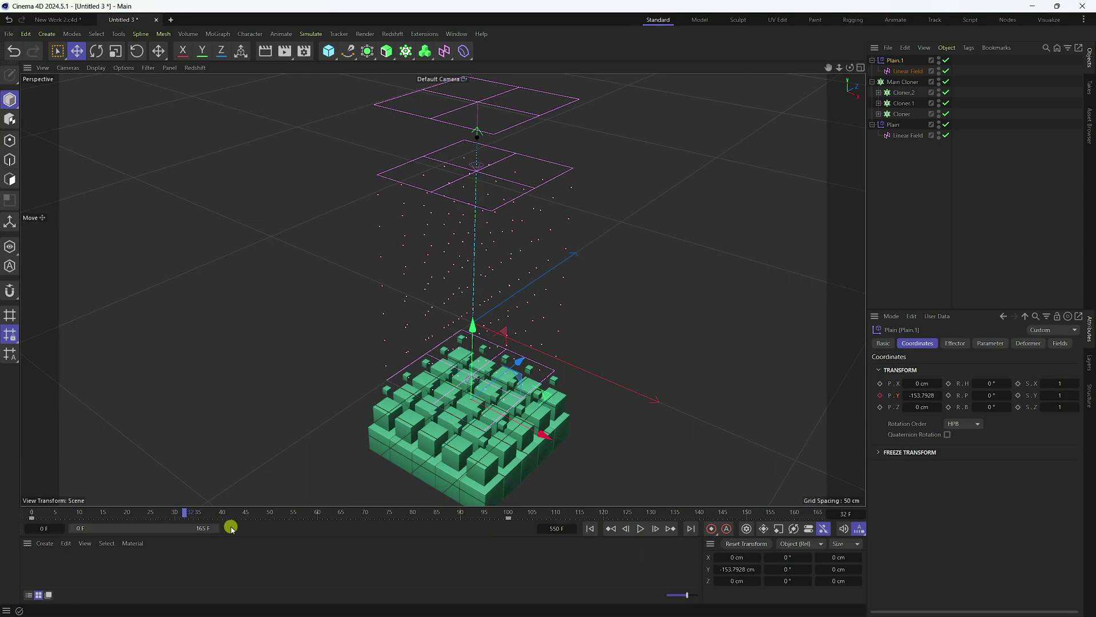
Extend the preview range to the full 550 frames and play from the start past the cloner transition.
{"action": "double_click", "coordinate": [274, 529]}
{"action": "left_click", "coordinate": [590, 528]}
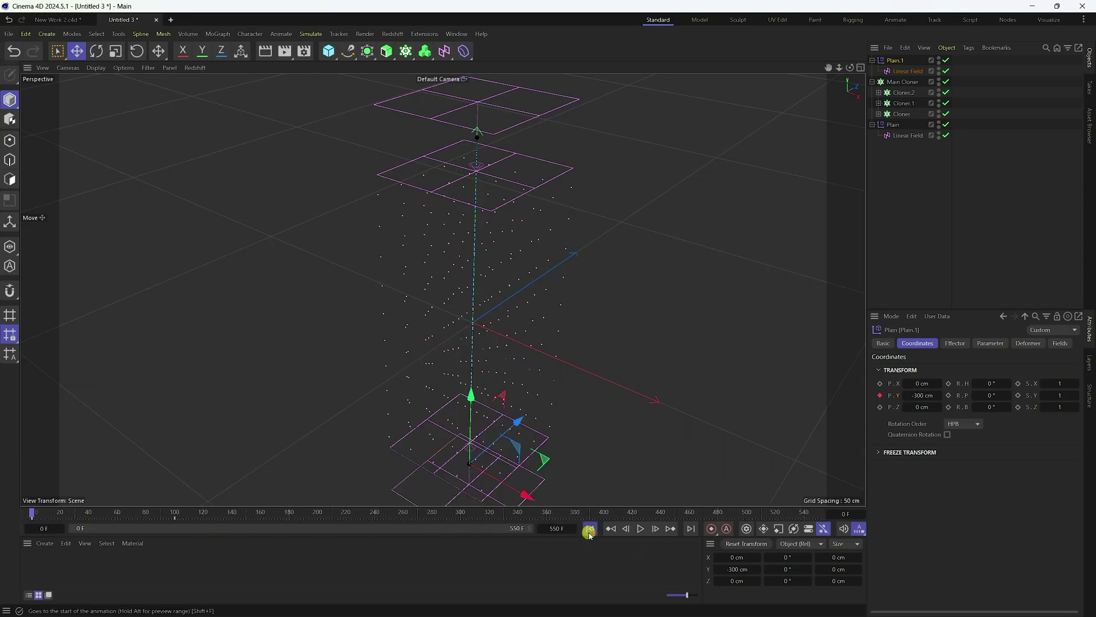
{"action": "left_click", "coordinate": [640, 528]}
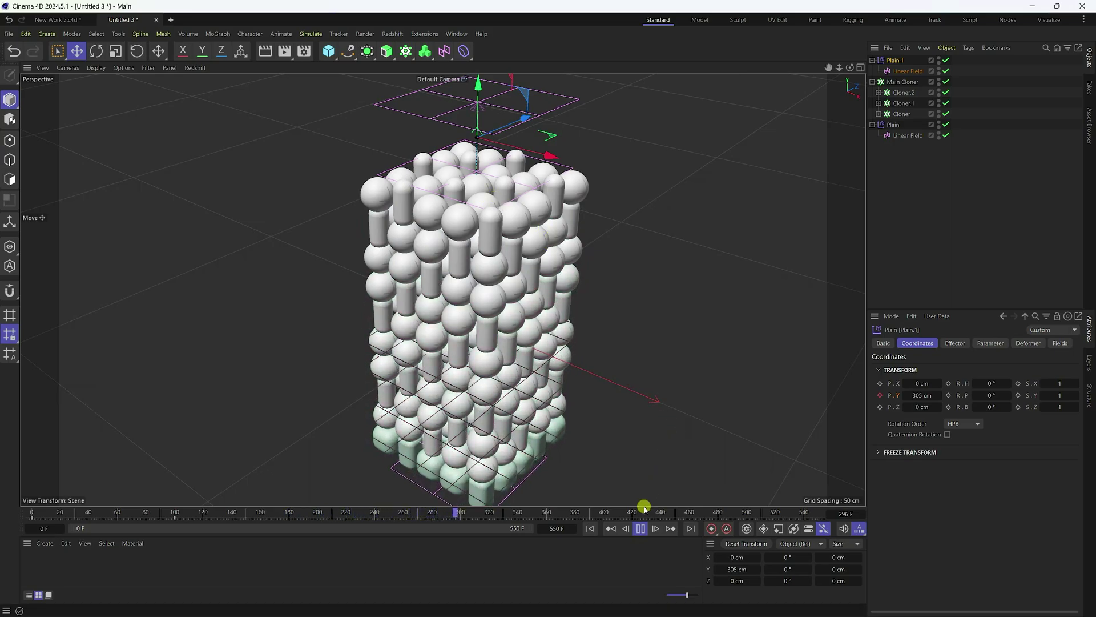
{"action": "left_click", "coordinate": [642, 529]}
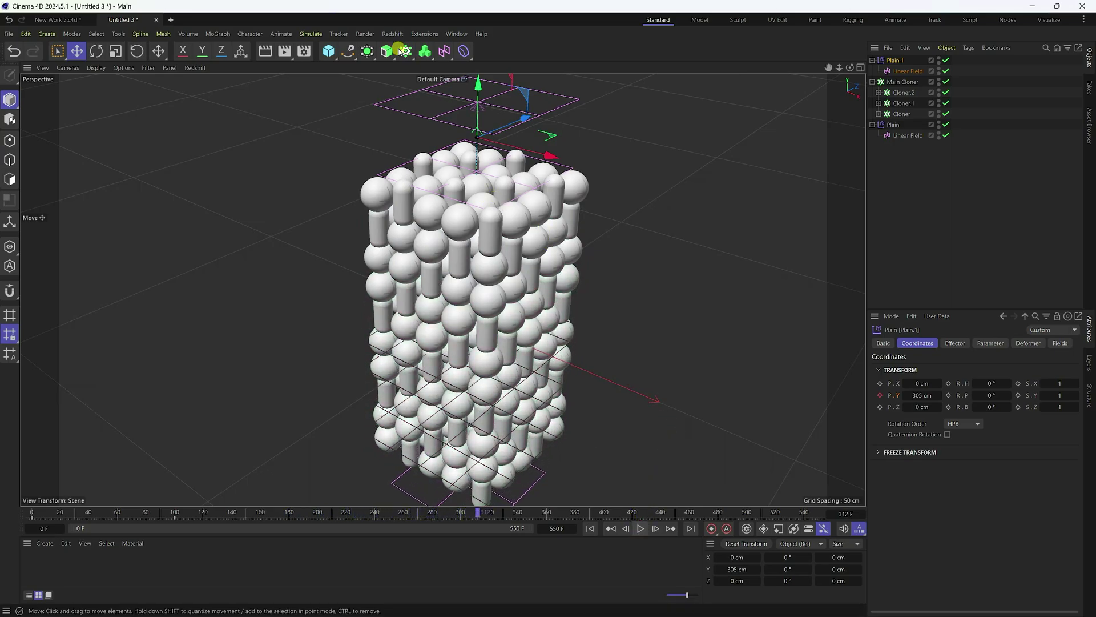
Set the renderer to Standard and add an Ambient Occlusion effect with 256 maximum samples.
{"action": "left_click", "coordinate": [304, 51]}
{"action": "left_click", "coordinate": [367, 74]}
{"action": "left_click", "coordinate": [368, 103]}
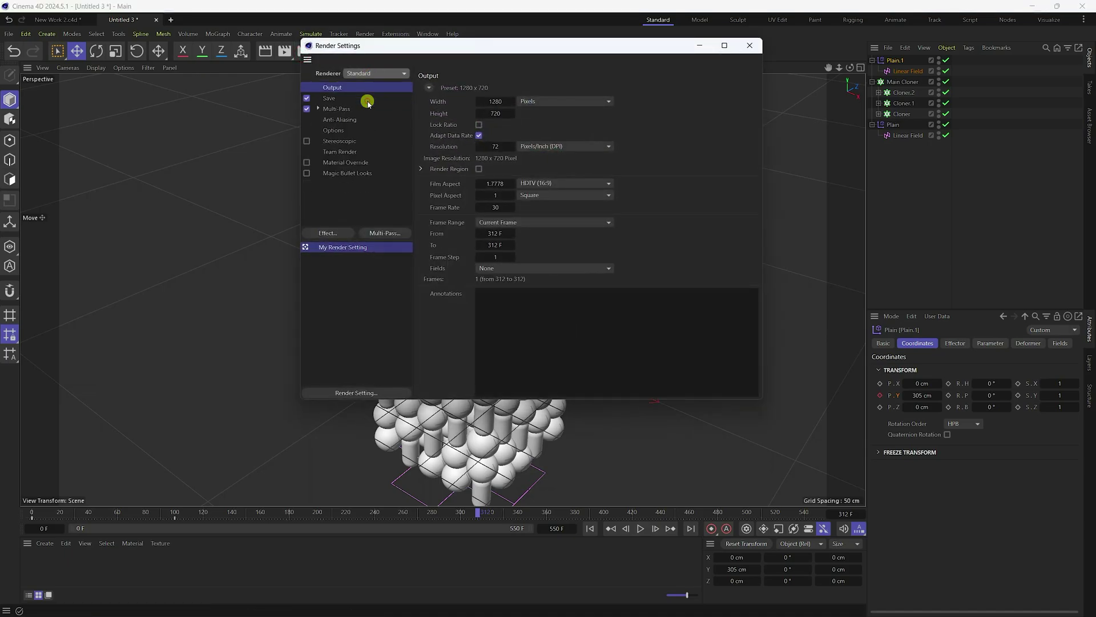
{"action": "left_click", "coordinate": [323, 233]}
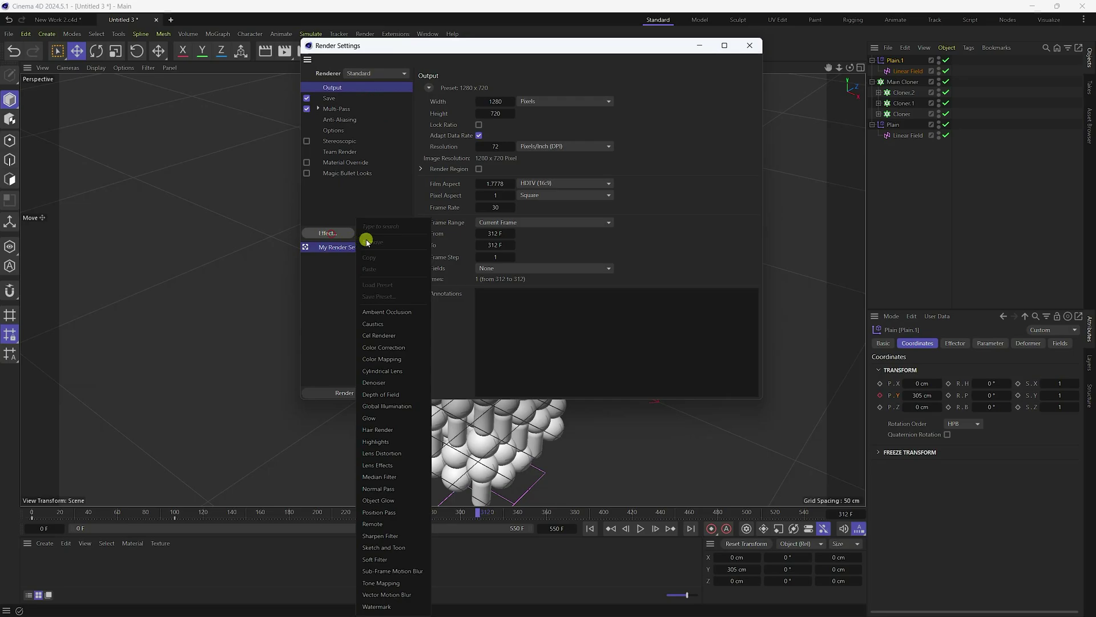
{"action": "left_click", "coordinate": [367, 312]}
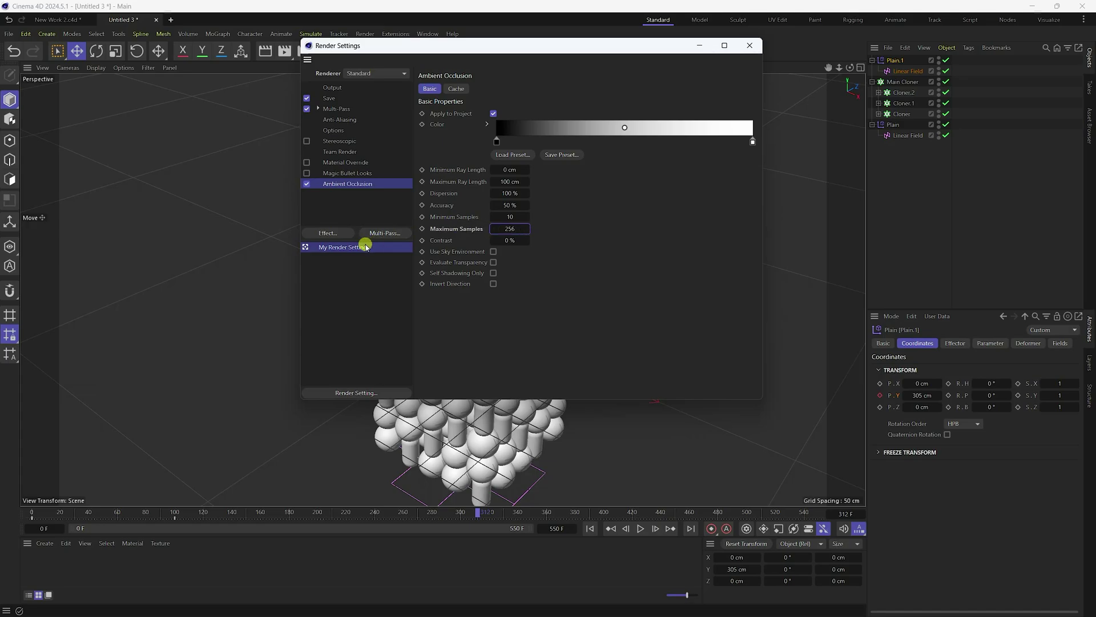
Add Global Illumination with the Interior - High (Small Illuminants) preset and set the irradiance cache record density to Low.
{"action": "left_click", "coordinate": [330, 233]}
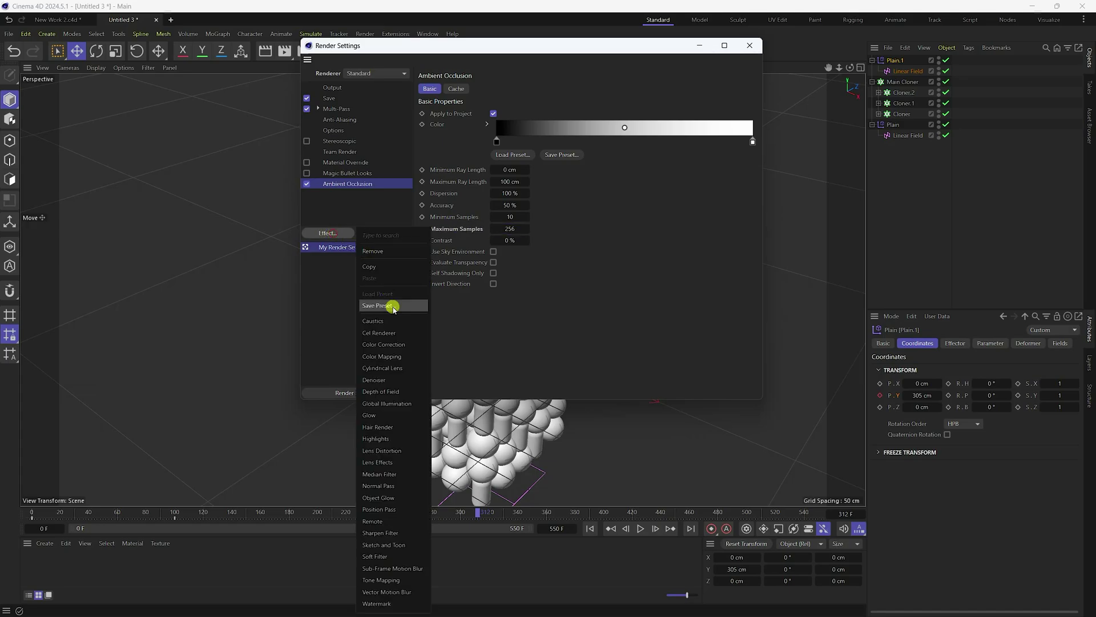
{"action": "left_click", "coordinate": [386, 403]}
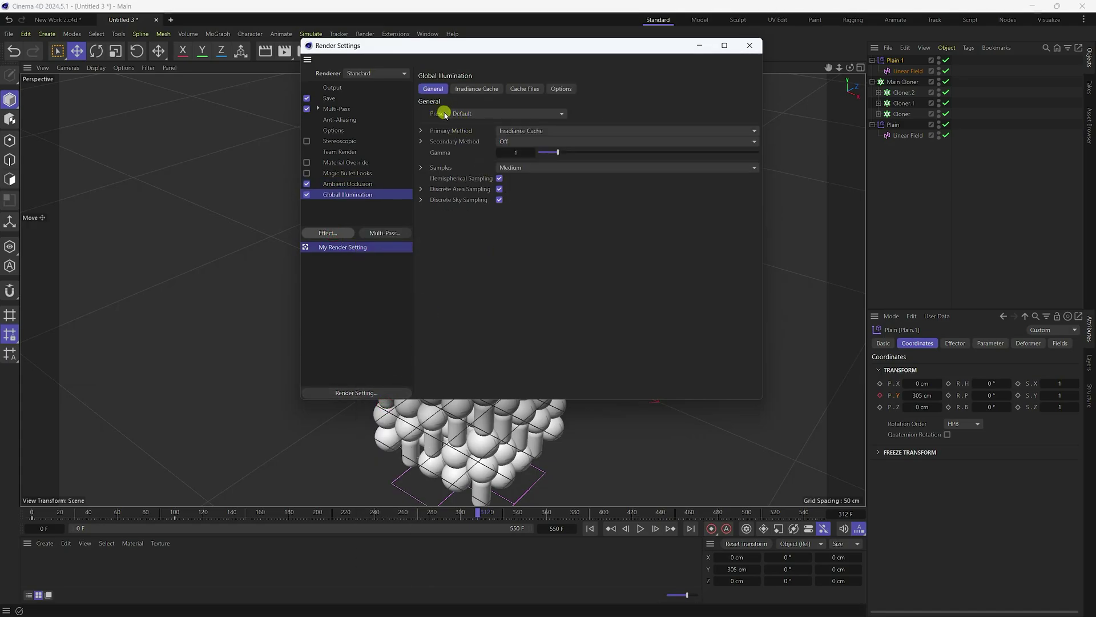
{"action": "left_click", "coordinate": [467, 114]}
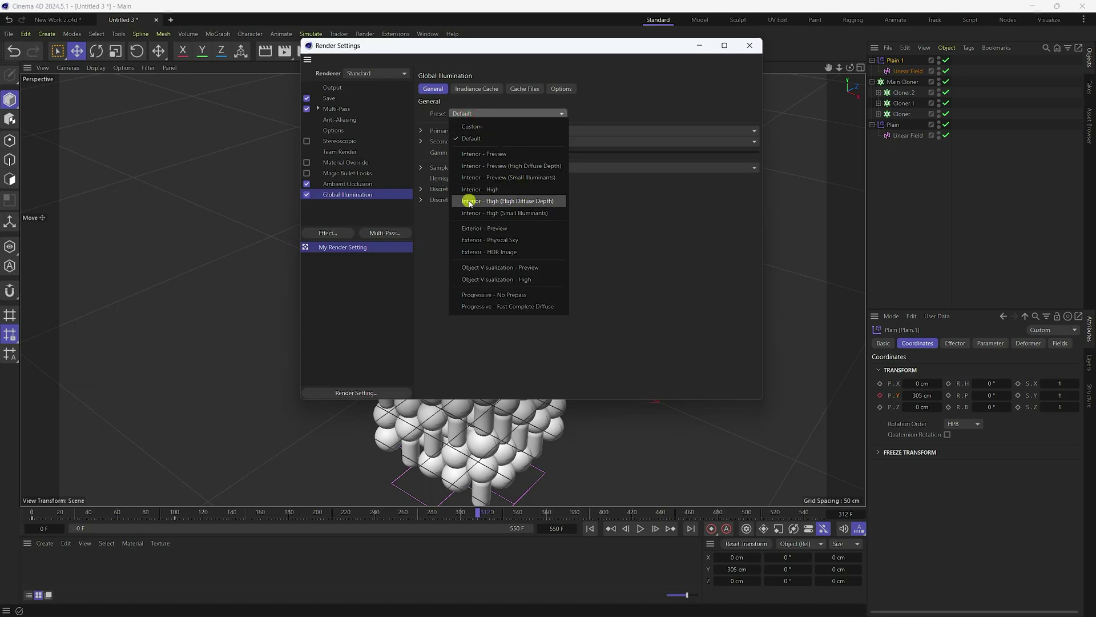
{"action": "left_click", "coordinate": [512, 214]}
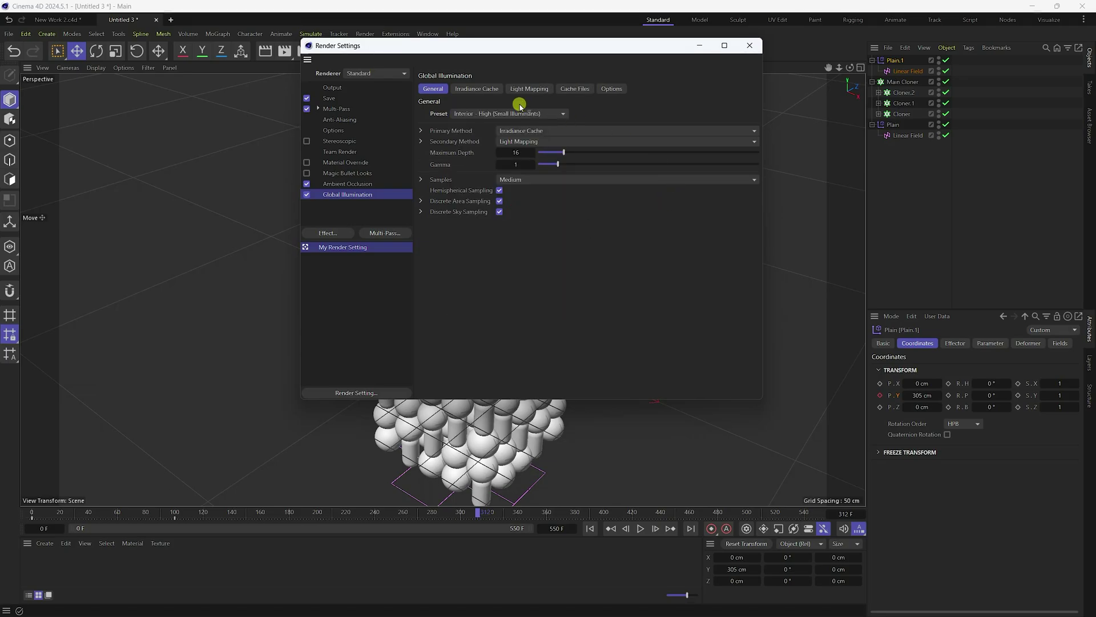
{"action": "left_click", "coordinate": [457, 89]}
{"action": "left_click", "coordinate": [504, 114]}
{"action": "left_click", "coordinate": [509, 139]}
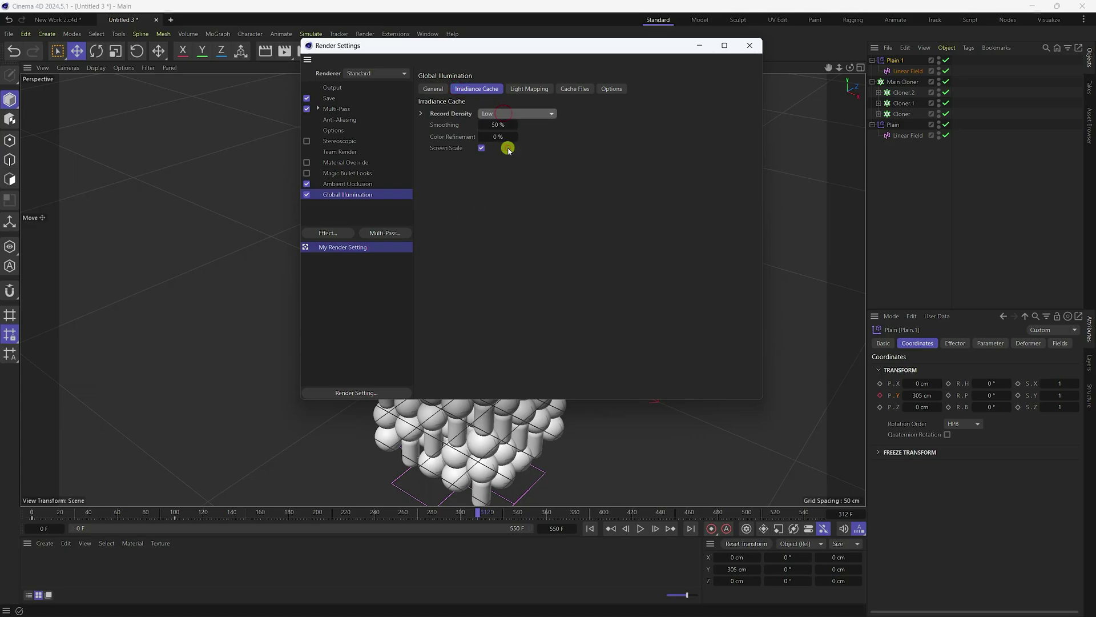
Set anti-aliasing to Best with a maximum level of 2x2.
{"action": "left_click", "coordinate": [341, 120]}
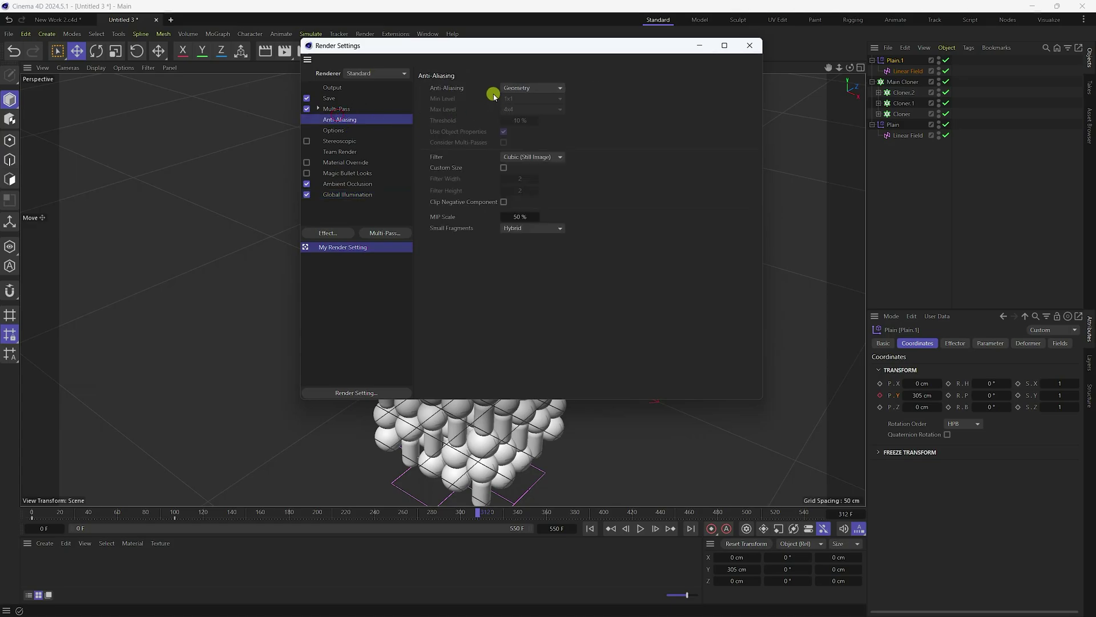
{"action": "left_click", "coordinate": [514, 88]}
{"action": "left_click", "coordinate": [521, 119]}
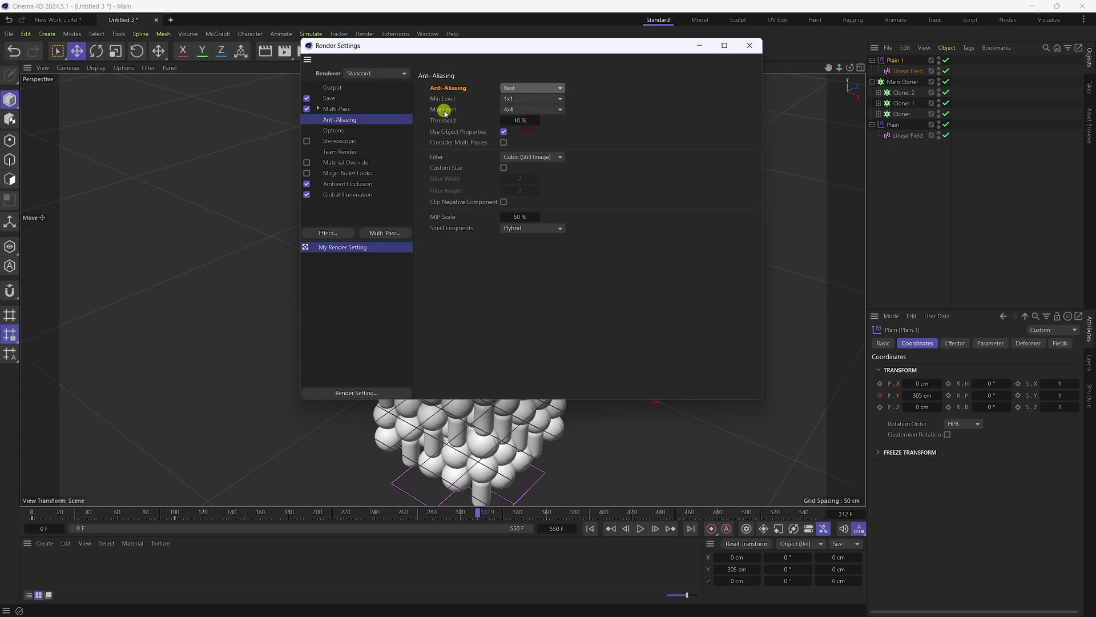
{"action": "left_click", "coordinate": [507, 109]}
{"action": "left_click", "coordinate": [527, 130]}
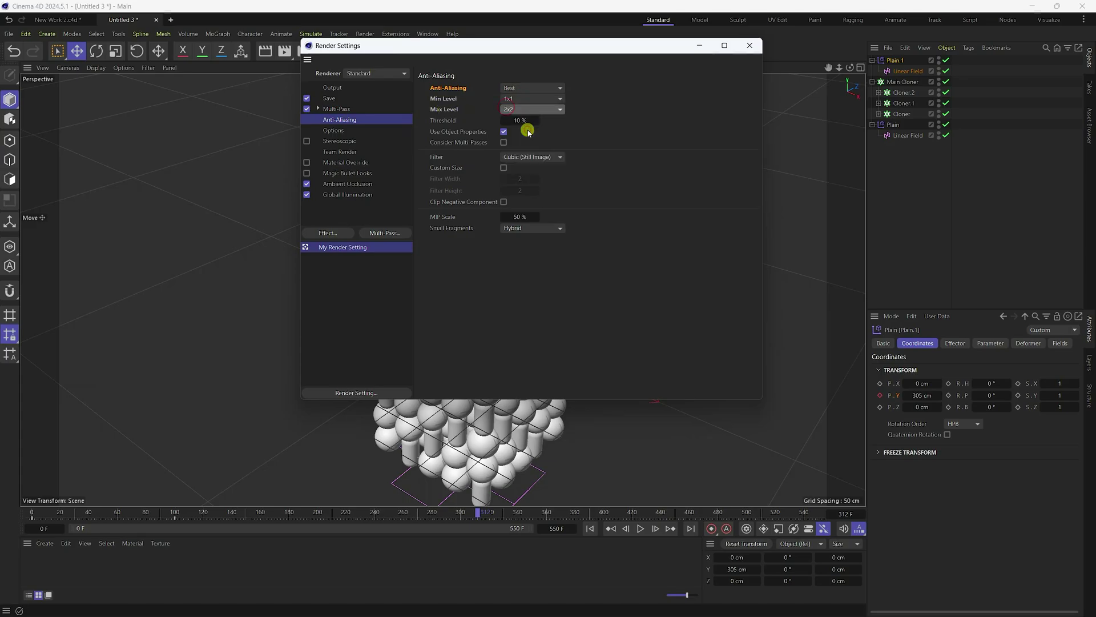
Apply the HDTV 1080 29.97 output preset, check the frame range options and close the render settings.
{"action": "left_click", "coordinate": [333, 99]}
{"action": "left_click", "coordinate": [334, 87]}
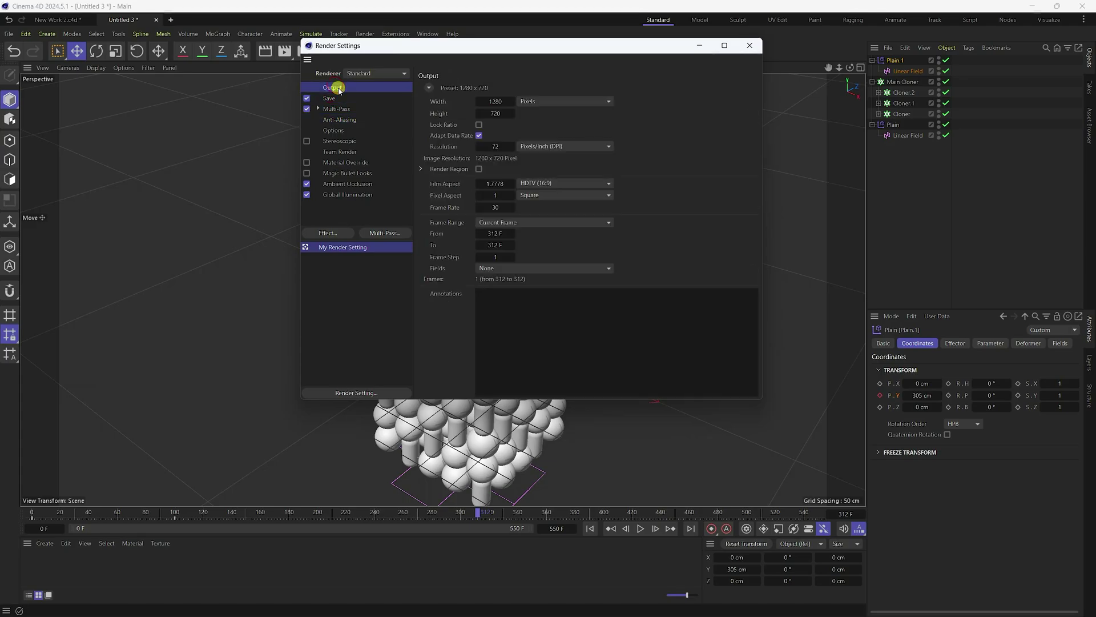
{"action": "left_click", "coordinate": [430, 88]}
{"action": "mouse_move", "coordinate": [449, 112]}
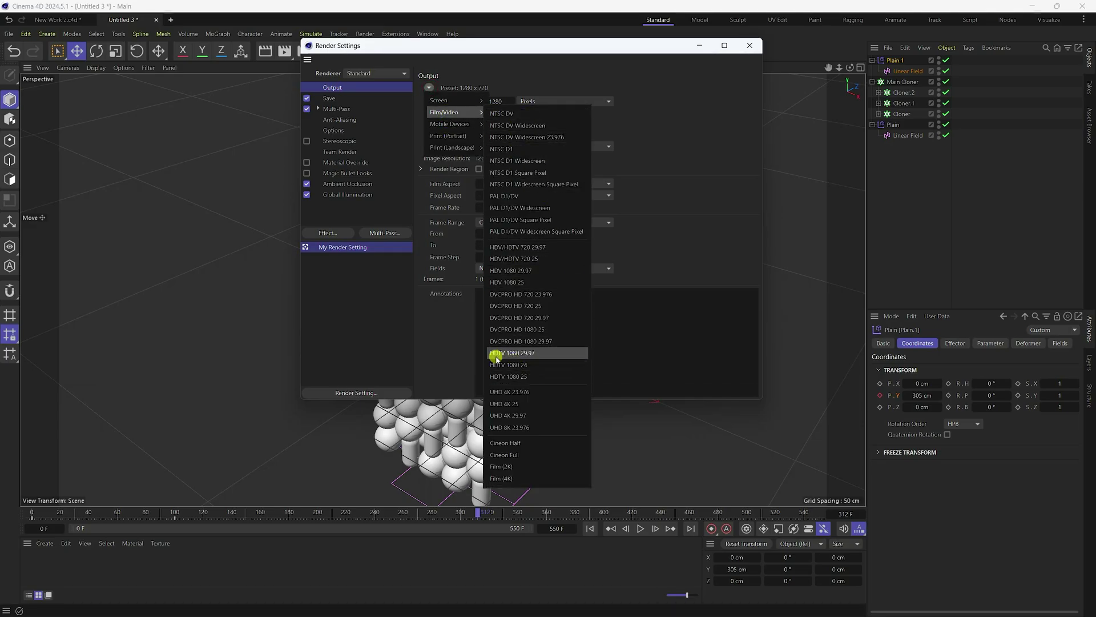
{"action": "left_click", "coordinate": [536, 354]}
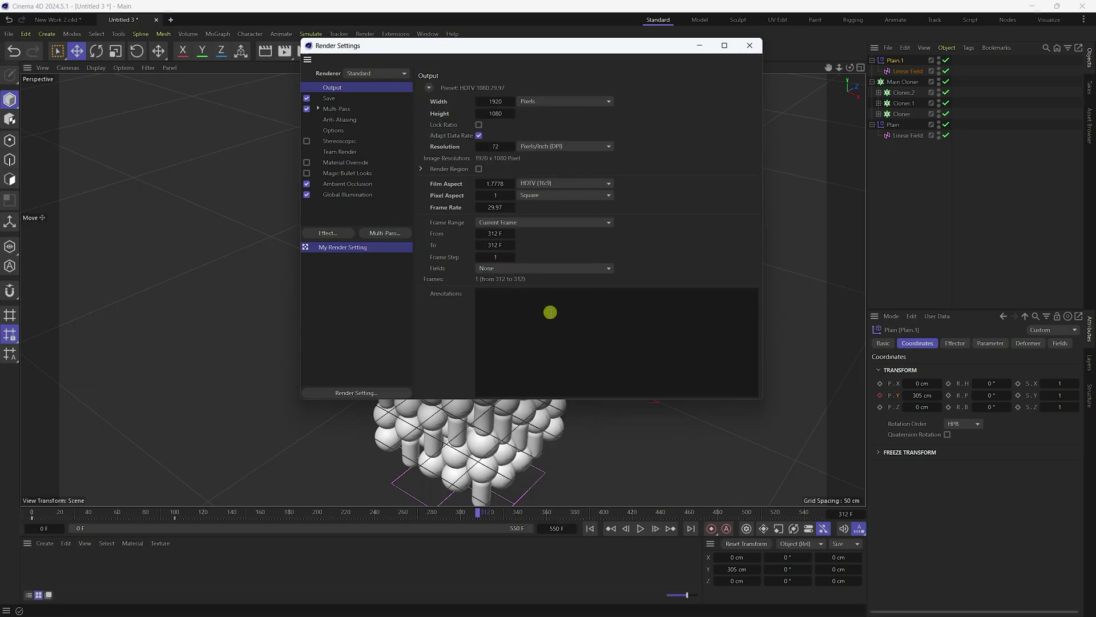
{"action": "left_click", "coordinate": [491, 223]}
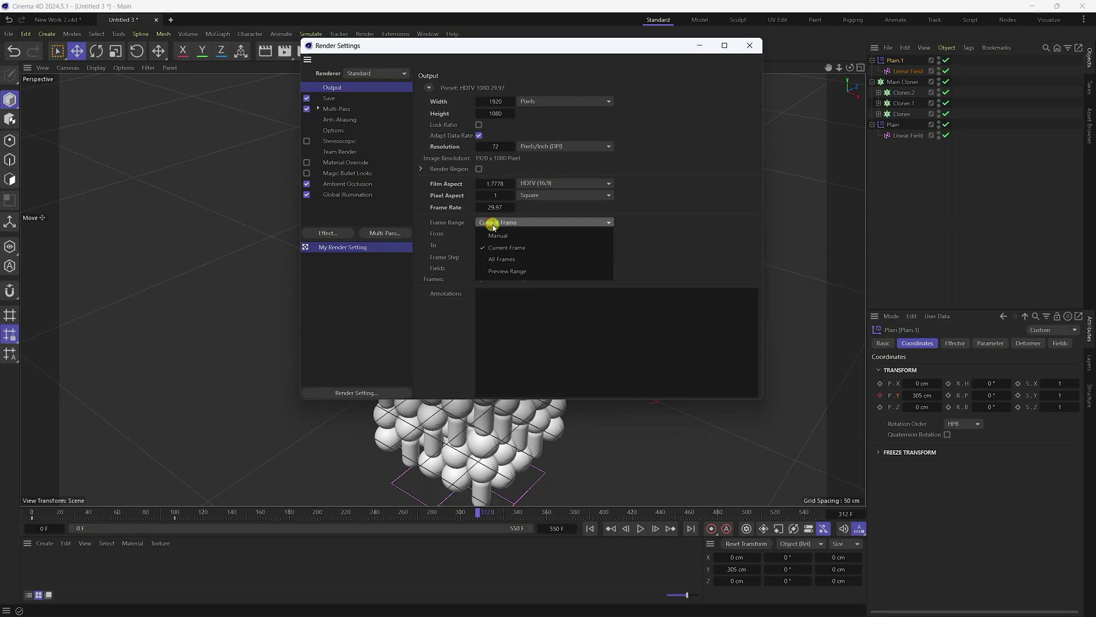
{"action": "left_click", "coordinate": [519, 259]}
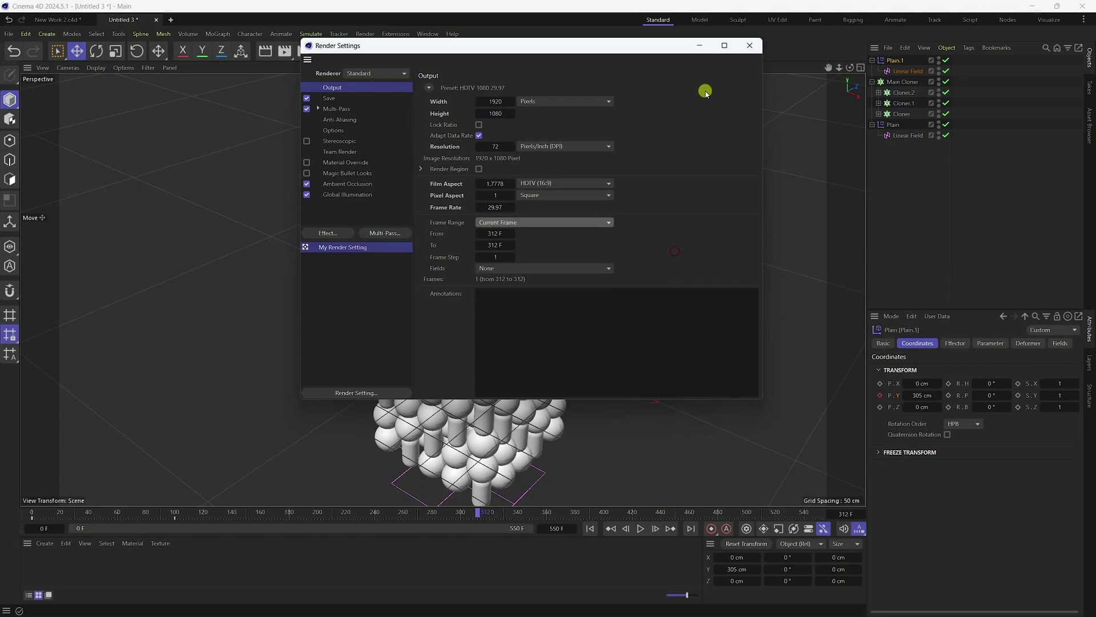
{"action": "left_click", "coordinate": [749, 45]}
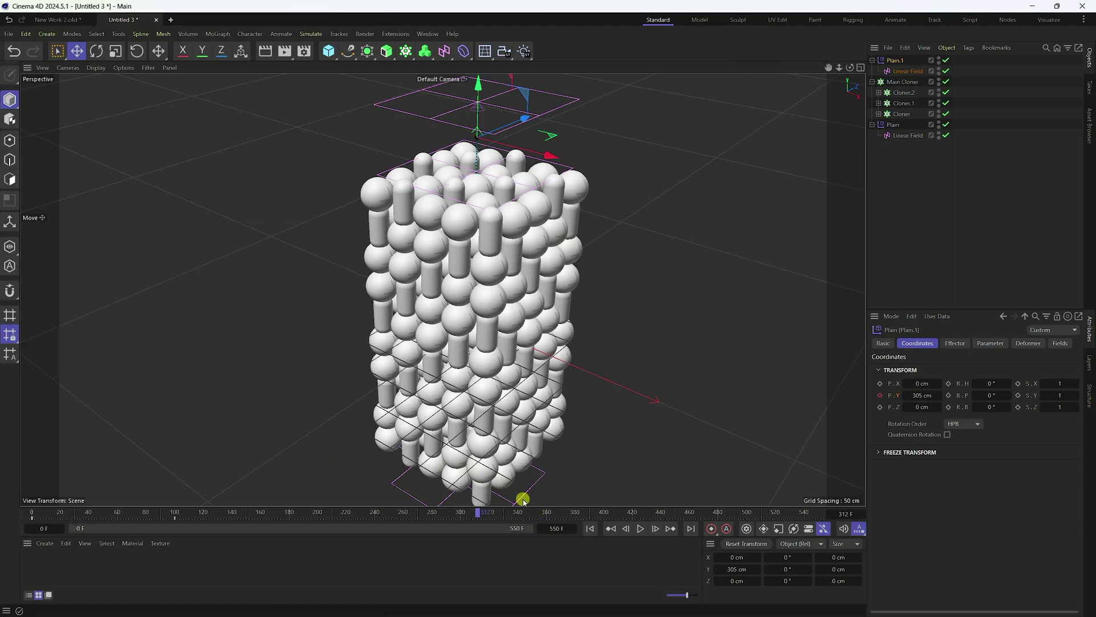
Add a Floor object and lower it to about -296 cm in Y in the front view.
{"action": "left_click", "coordinate": [484, 51]}
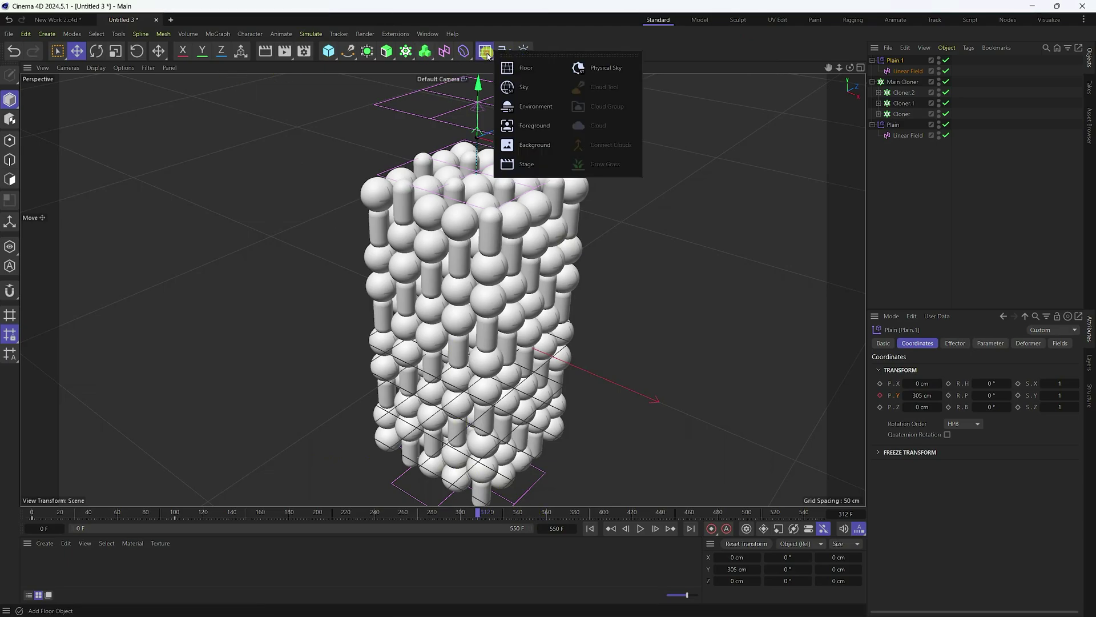
{"action": "left_click", "coordinate": [534, 67]}
{"action": "middle_click", "coordinate": [590, 208]}
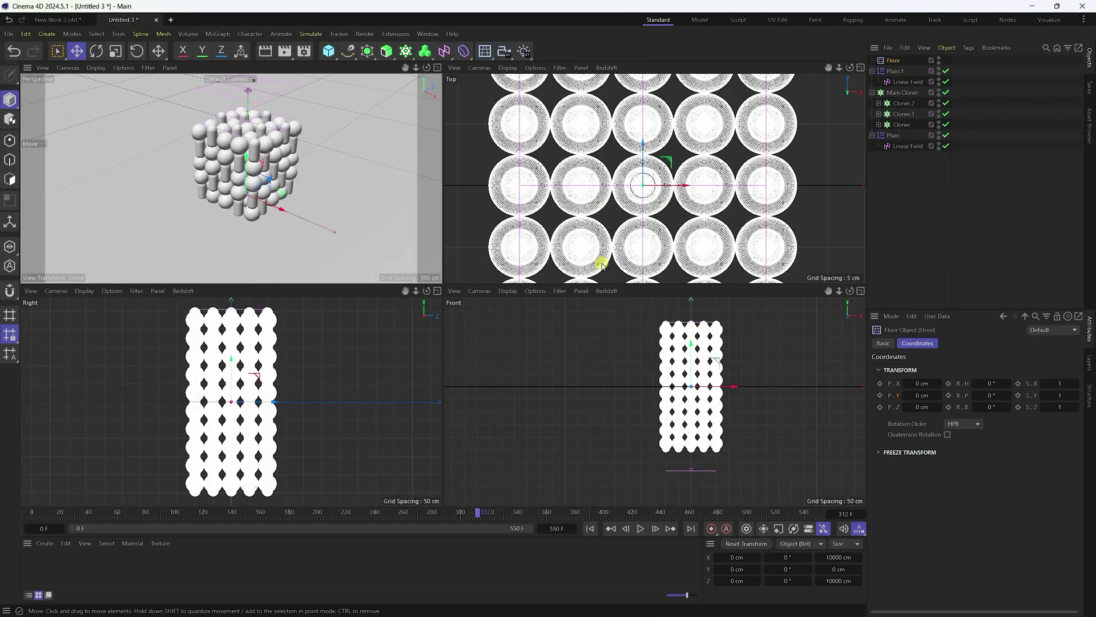
{"action": "middle_click", "coordinate": [628, 326]}
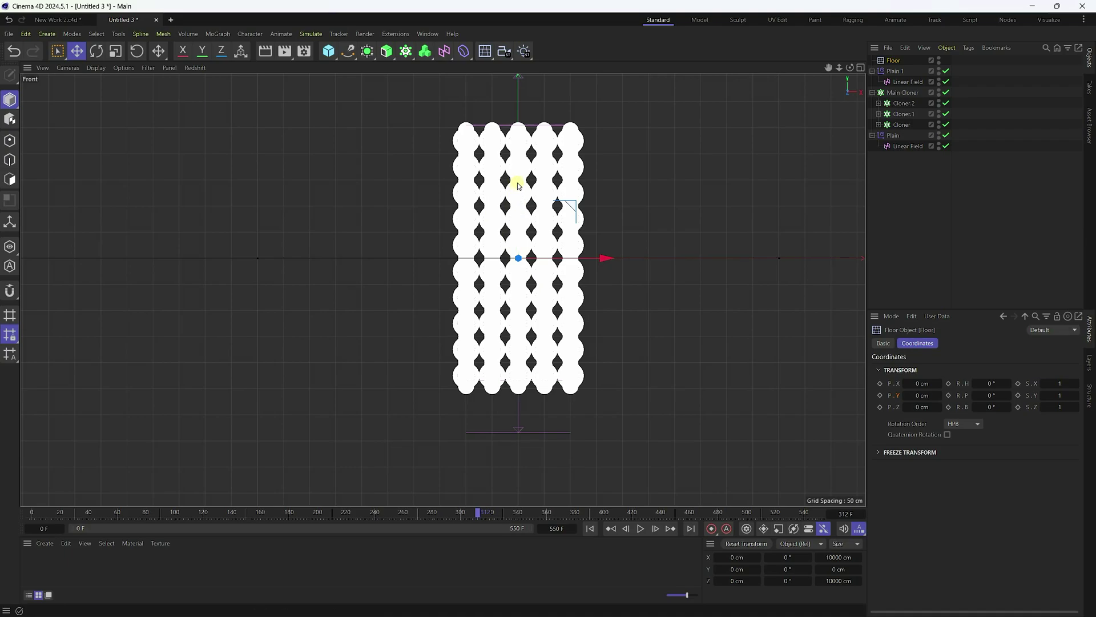
{"action": "left_click", "coordinate": [894, 61]}
{"action": "left_click_drag", "start_coordinate": [516, 181], "coordinate": [507, 333]}
At the first frame, raise the floor to the lower field plane and set its Y position to exactly -250 cm.
{"action": "left_click", "coordinate": [591, 529]}
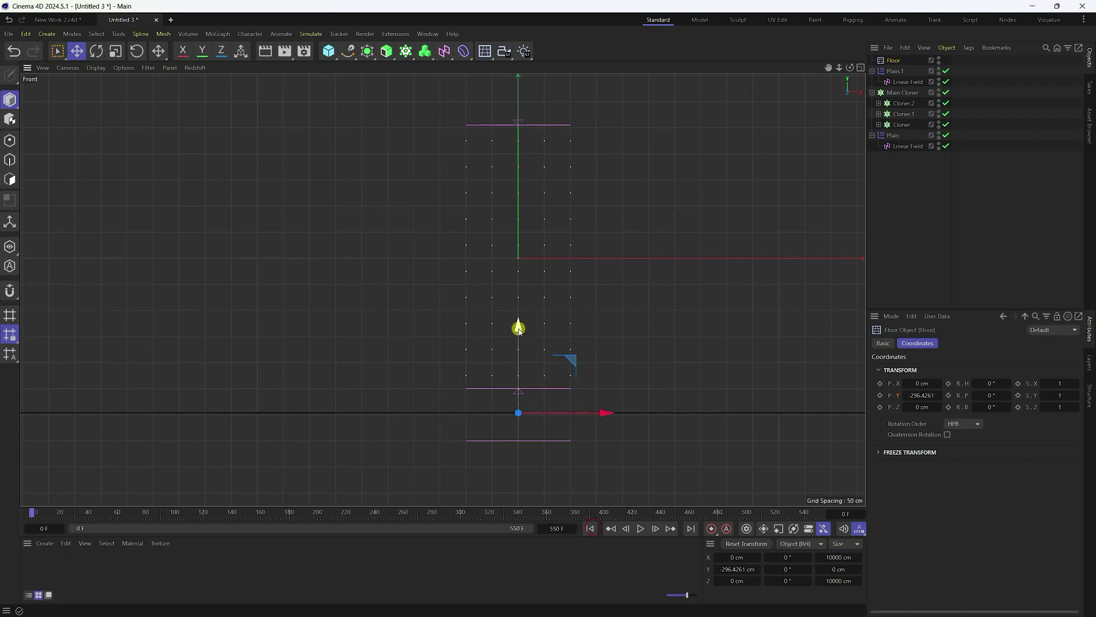
{"action": "left_click_drag", "start_coordinate": [519, 328], "coordinate": [522, 303]}
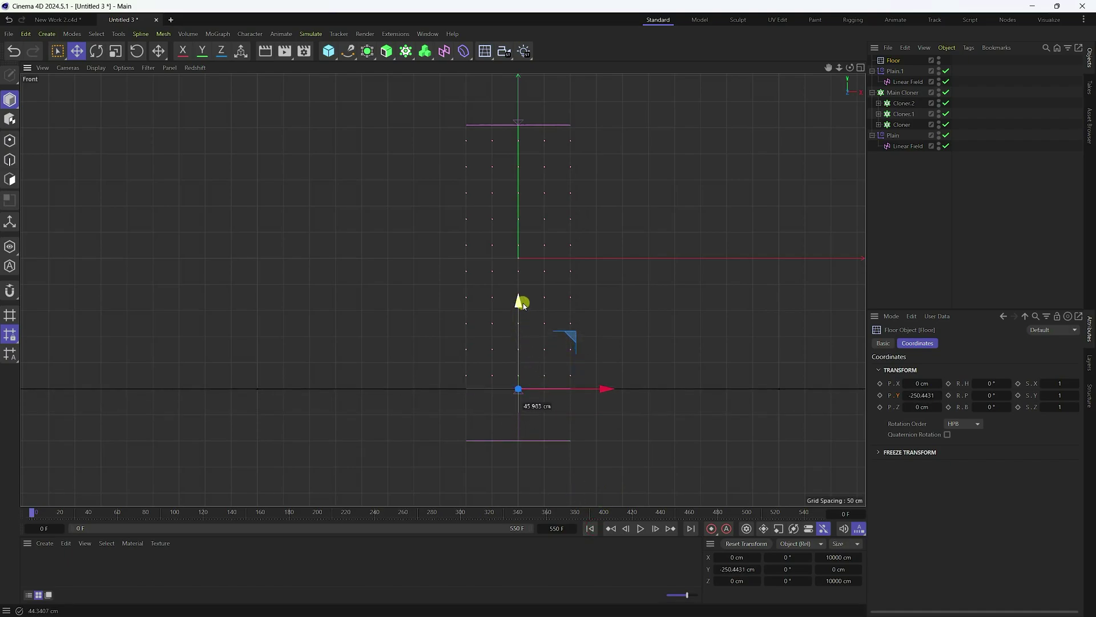
{"action": "left_click", "coordinate": [911, 395]}
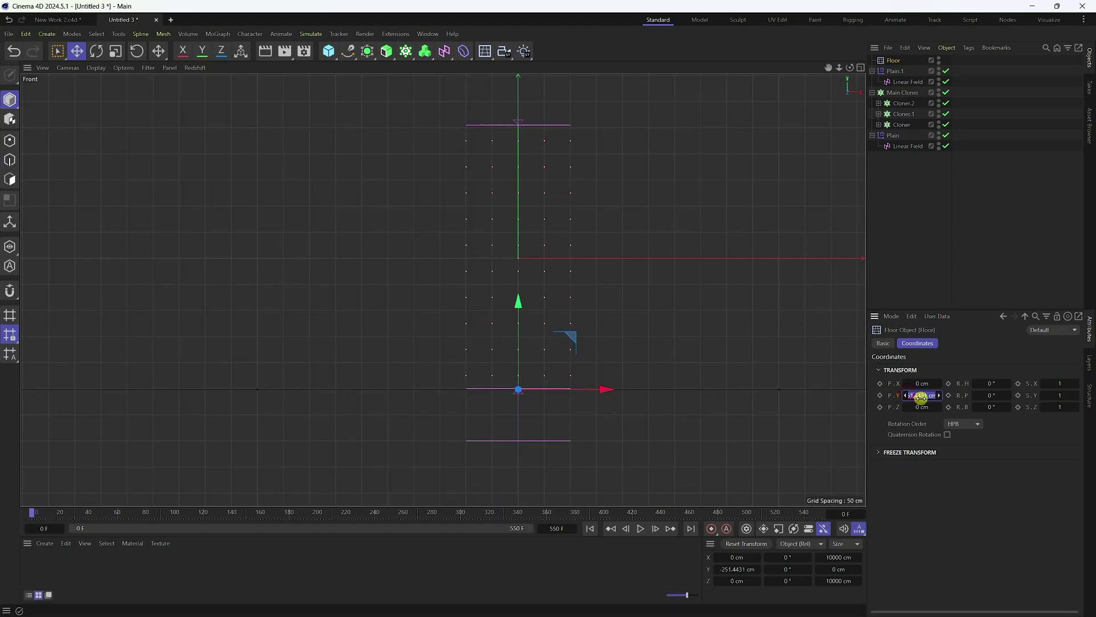
{"action": "key", "text": "Return"}
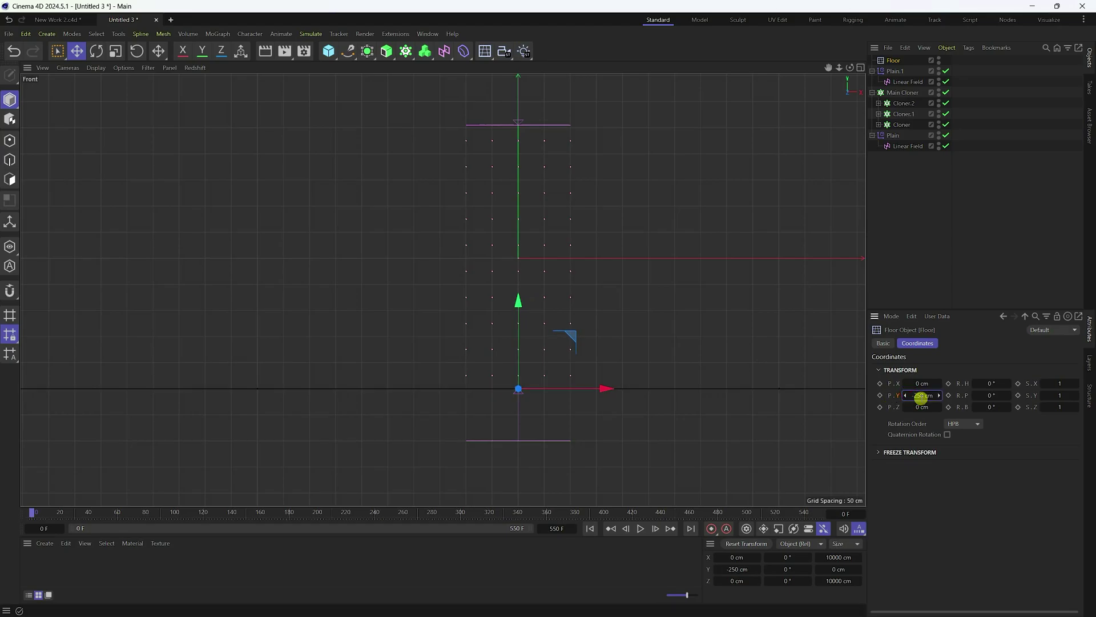
{"action": "middle_click", "coordinate": [429, 213]}
{"action": "middle_click", "coordinate": [297, 179]}
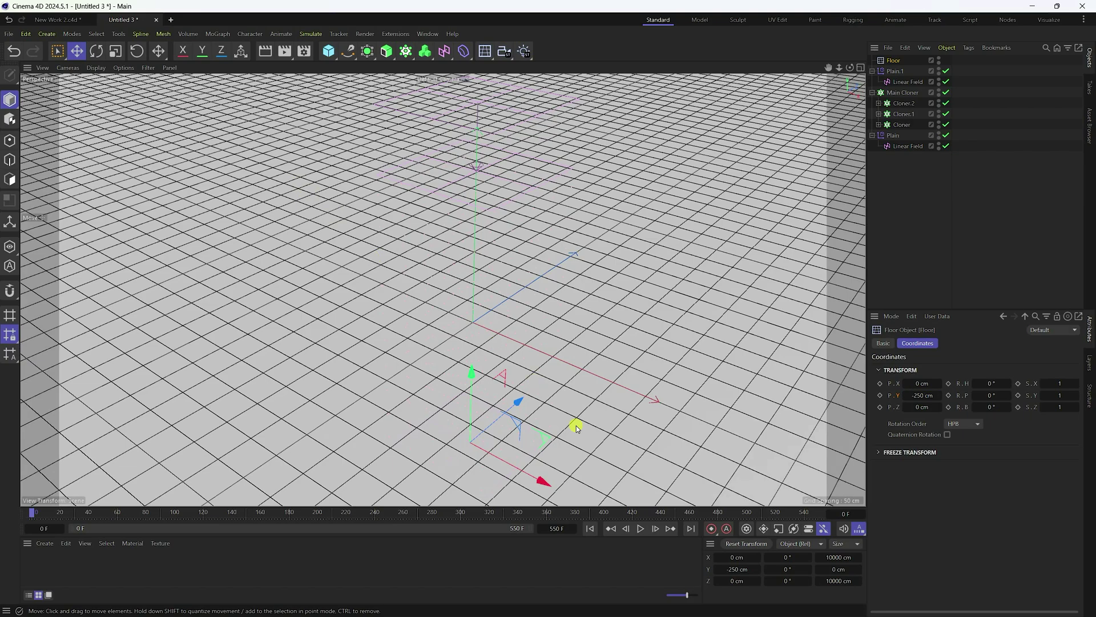
Play the animation in the perspective view to check the cubes against the floor, and return to the first frame.
{"action": "left_click", "coordinate": [639, 529]}
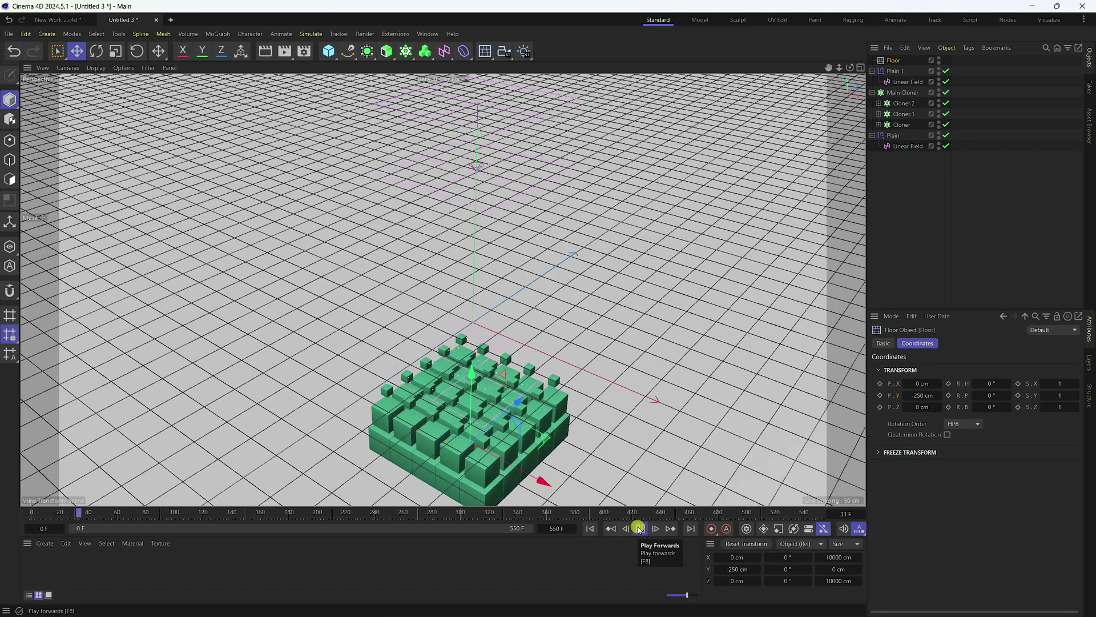
{"action": "left_click", "coordinate": [591, 529]}
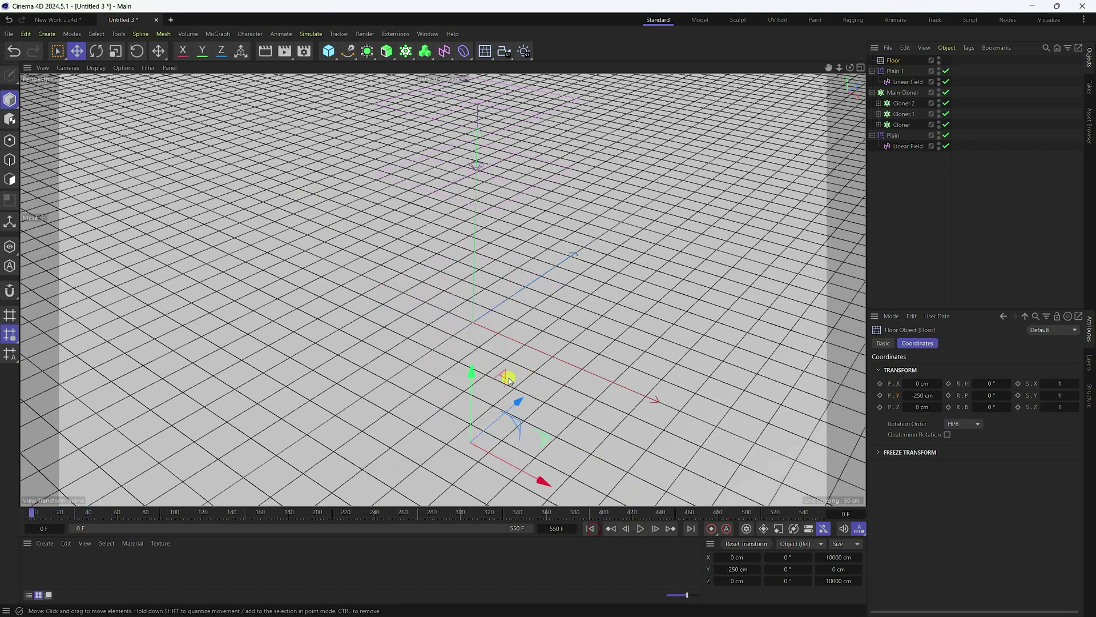
{"action": "left_click_drag", "start_coordinate": [496, 402], "coordinate": [485, 379], "text": "alt"}
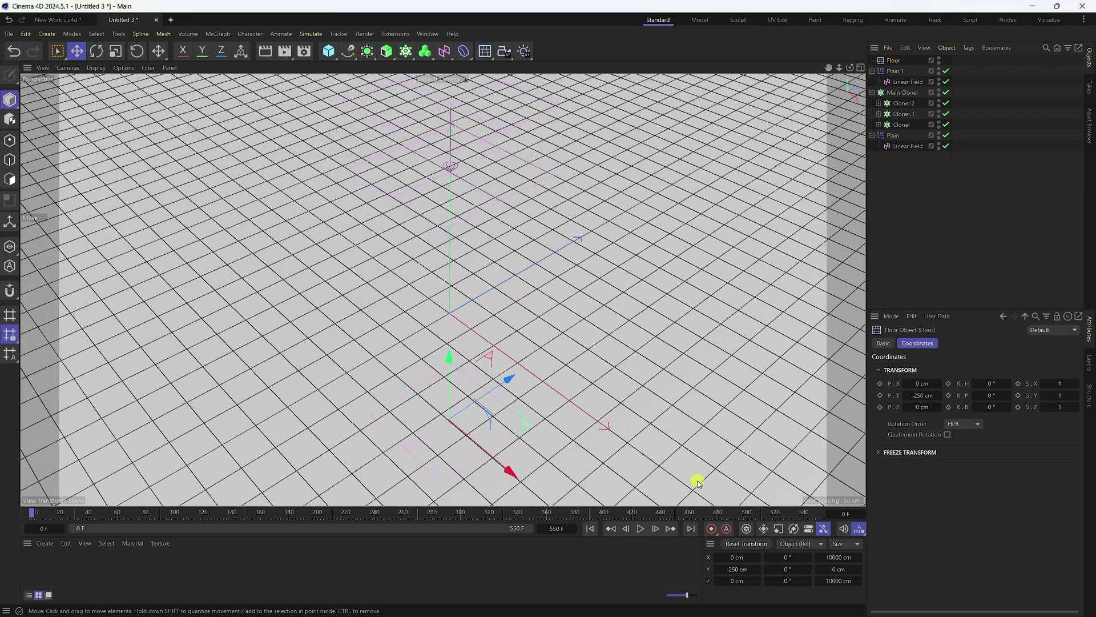
Expand the three child cloners and add a Bullet Rigid Body tag to the Cube inside Cloner.
{"action": "left_click", "coordinate": [878, 124]}
{"action": "left_click", "coordinate": [879, 114]}
{"action": "left_click", "coordinate": [879, 102]}
{"action": "left_click", "coordinate": [906, 189]}
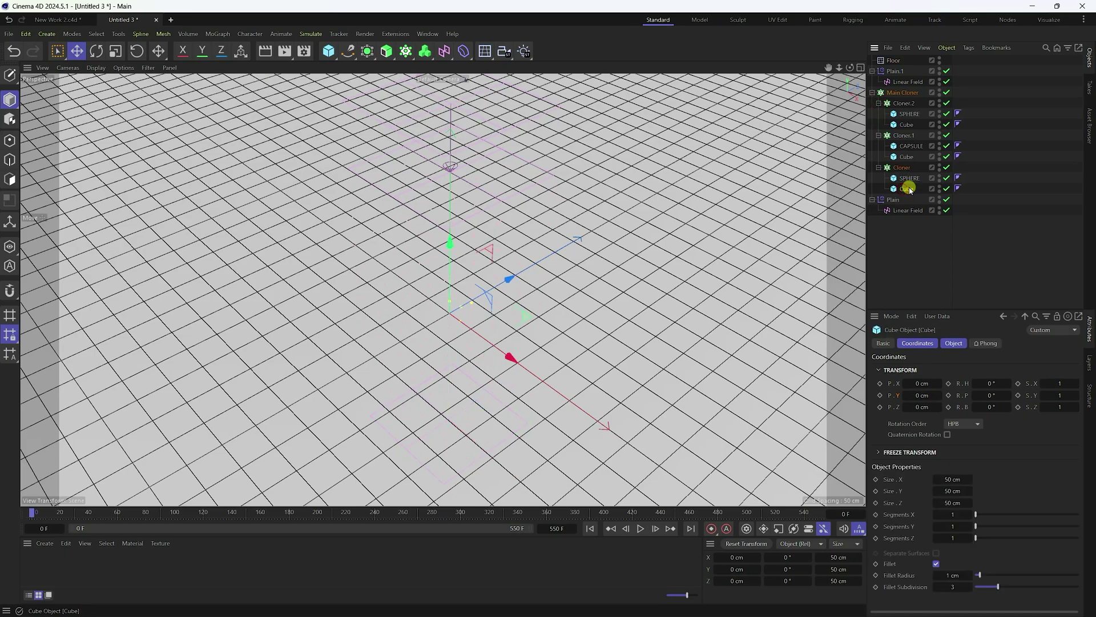
{"action": "right_click", "coordinate": [905, 190]}
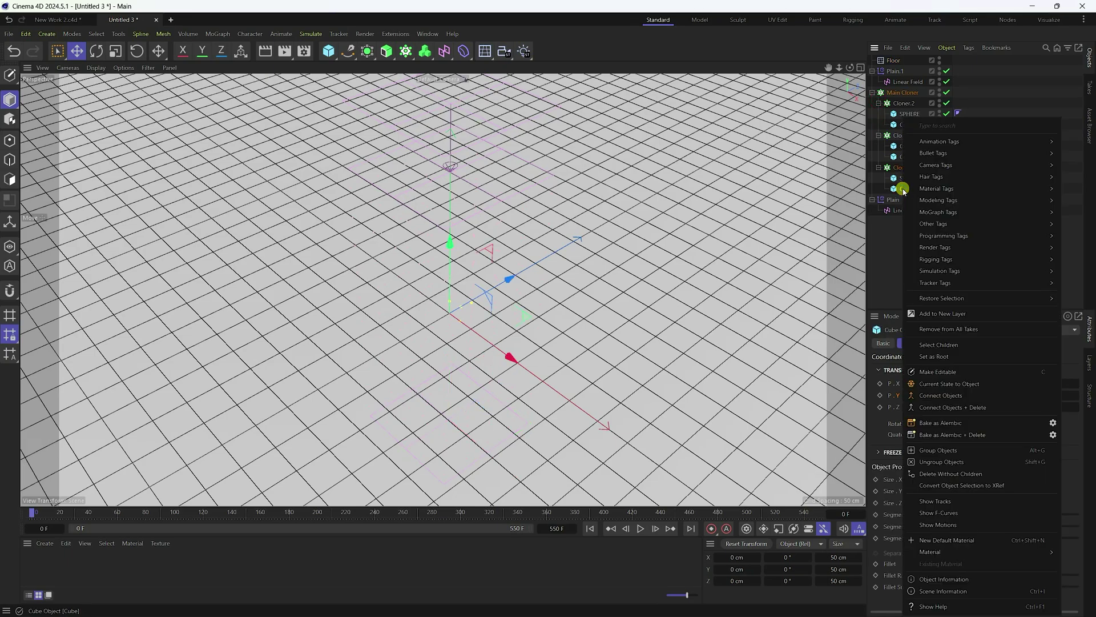
{"action": "mouse_move", "coordinate": [941, 166]}
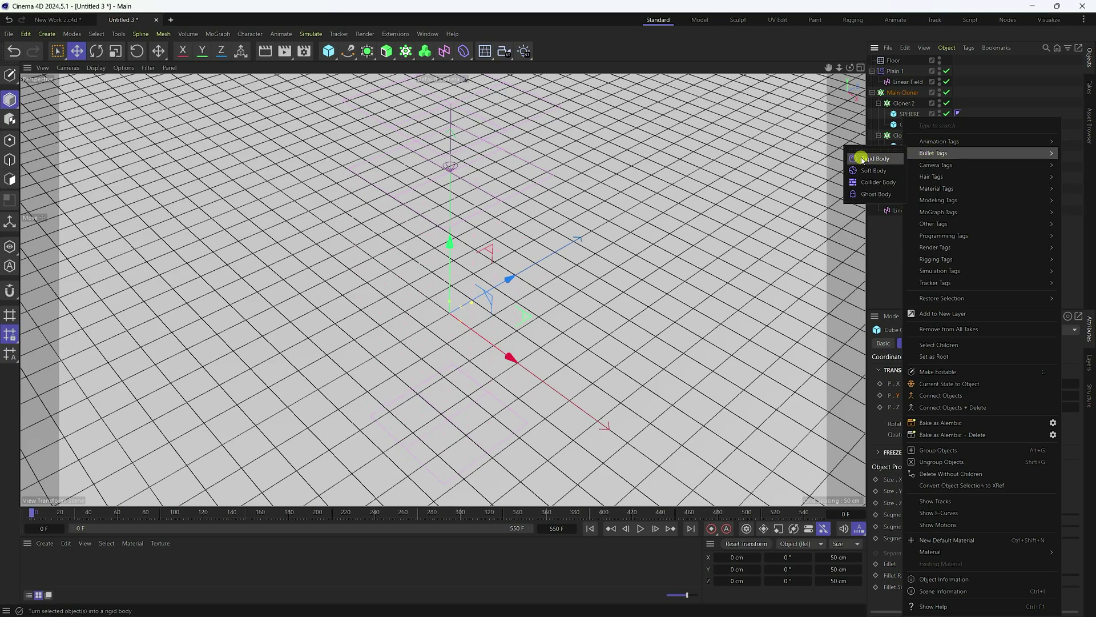
{"action": "mouse_move", "coordinate": [931, 270]}
{"action": "left_click", "coordinate": [882, 164]}
Set the Cube's rigid body linear and angular damping to 100% and play the animation to check it.
{"action": "left_click", "coordinate": [1003, 345]}
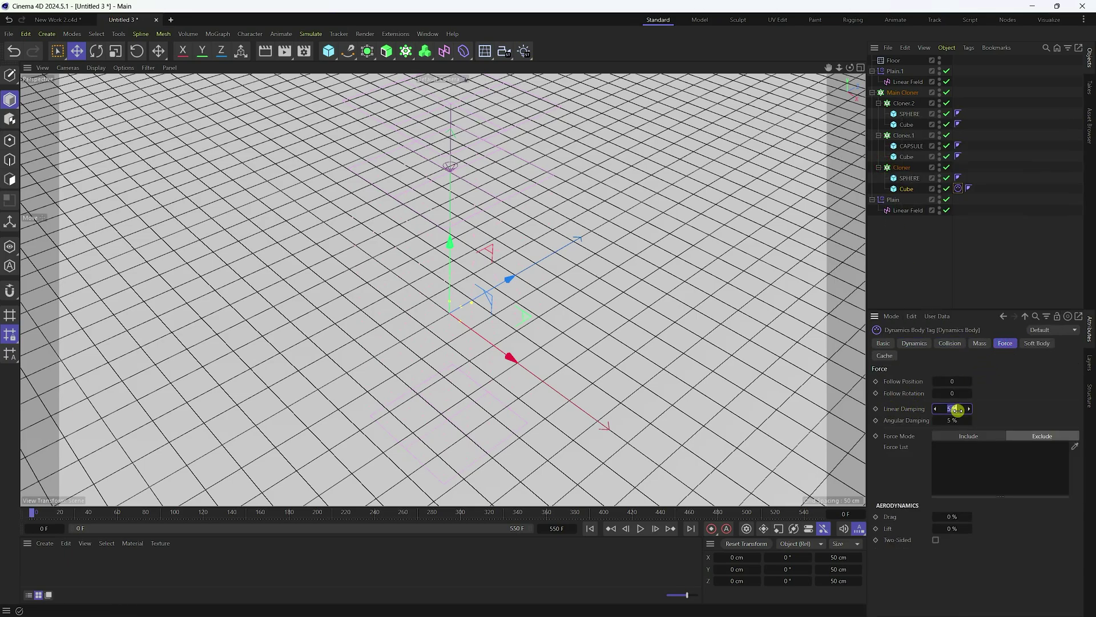
{"action": "type", "text": "0"}
{"action": "key", "text": "Return"}
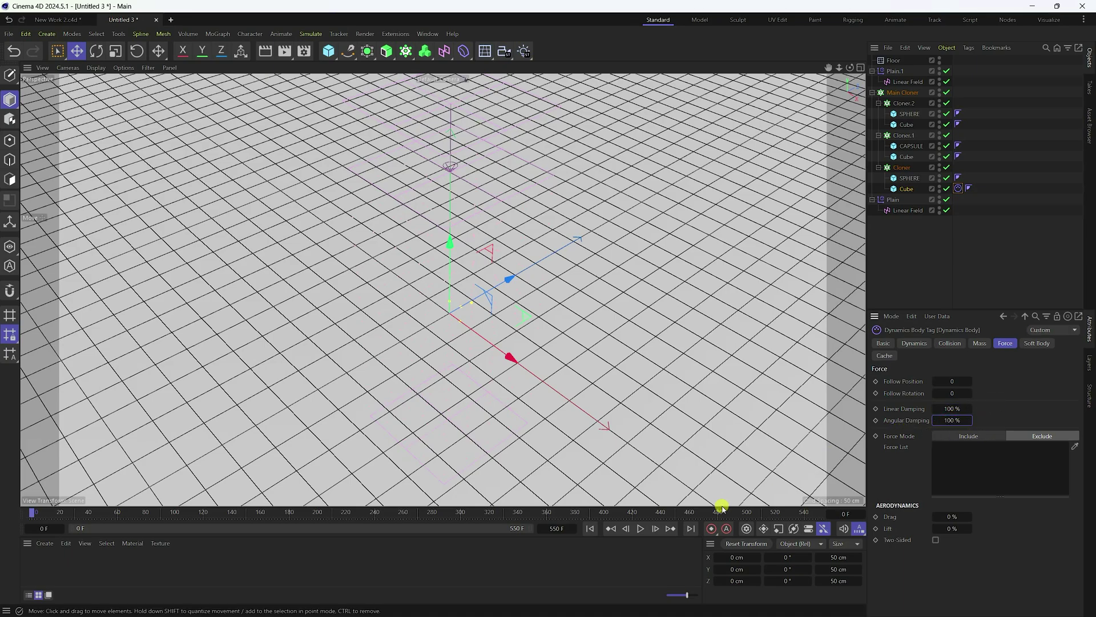
{"action": "left_click", "coordinate": [642, 529]}
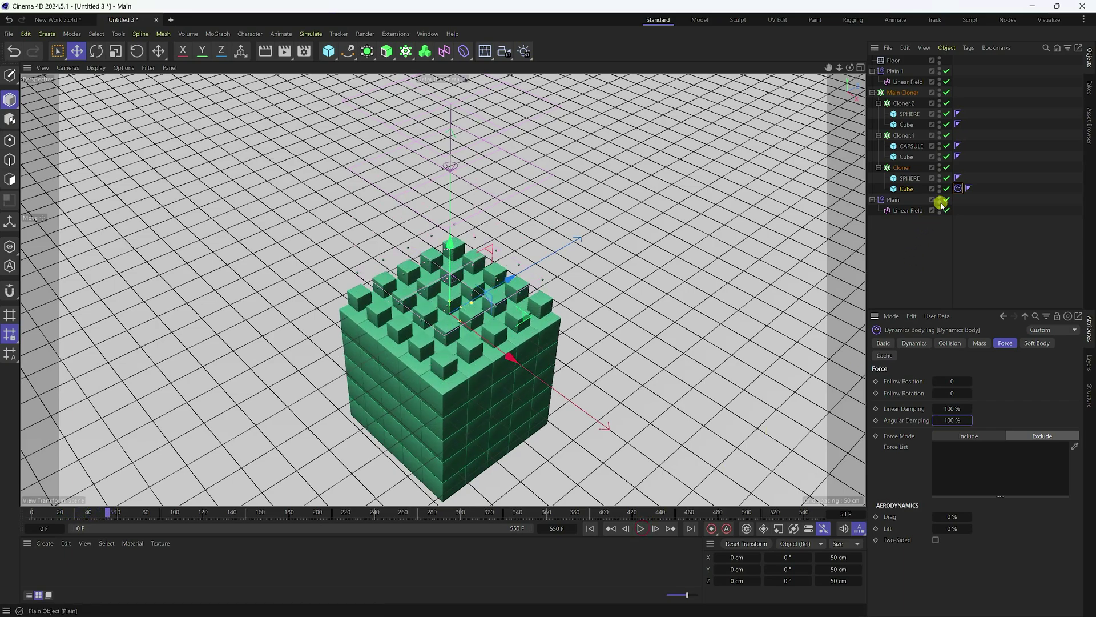
Place the Cube's dynamics tag after its Phong tag and copy it to the Cubes in Cloner.1 and Cloner.2.
{"action": "mouse_move", "coordinate": [956, 194]}
{"action": "left_mouse_down"}
{"action": "mouse_move", "coordinate": [959, 184]}
{"action": "mouse_move", "coordinate": [971, 189]}
{"action": "left_mouse_up"}
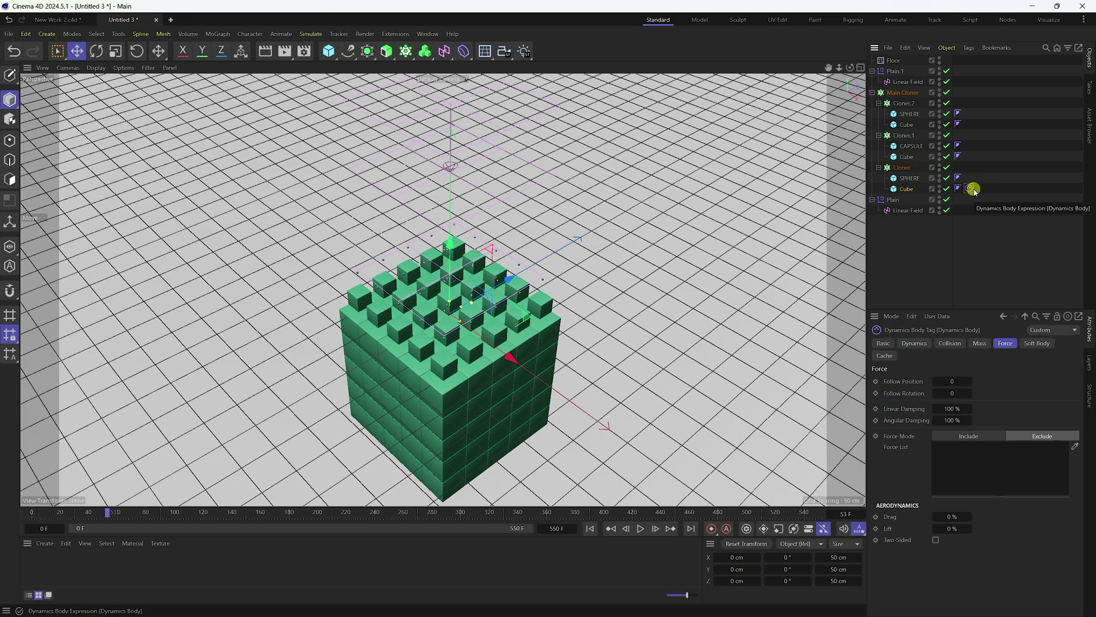
{"action": "left_click_drag", "start_coordinate": [971, 190], "coordinate": [969, 156]}
{"action": "left_click_drag", "start_coordinate": [969, 156], "coordinate": [971, 127], "text": "ctrl"}
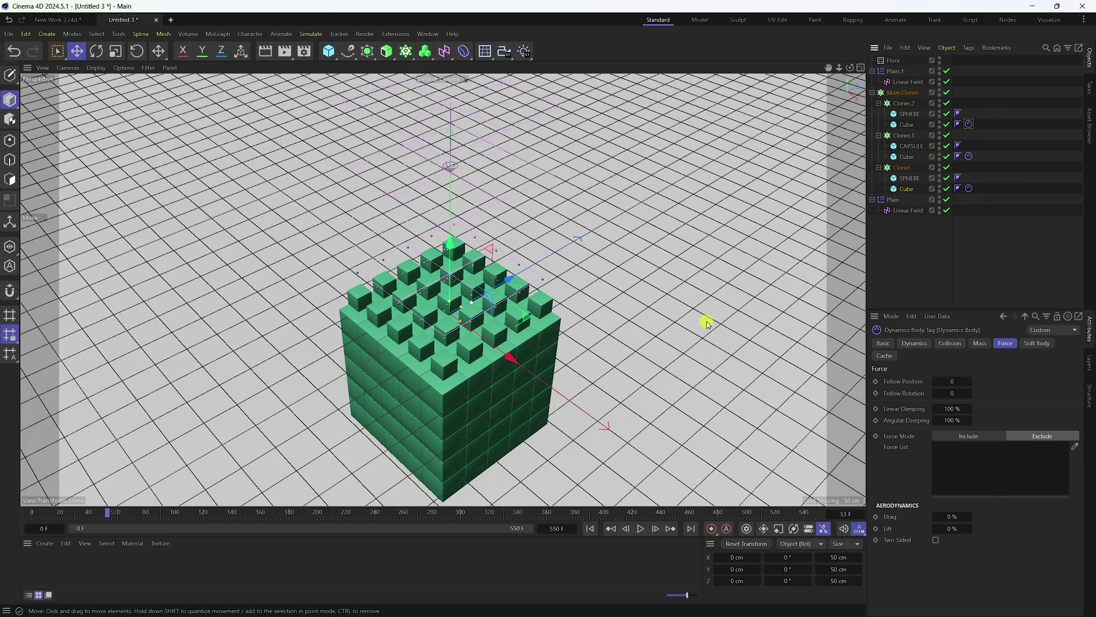
Add a Bullet Rigid Body tag to the SPHERE in Cloner and set its transition time to 50 F.
{"action": "left_click", "coordinate": [909, 179]}
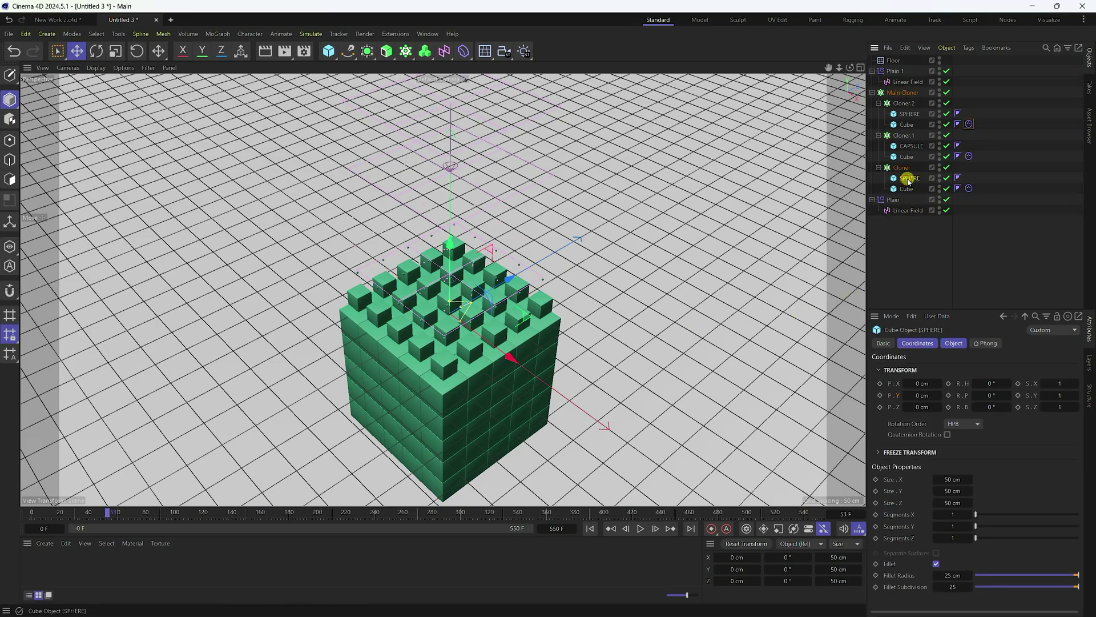
{"action": "right_click", "coordinate": [911, 178]}
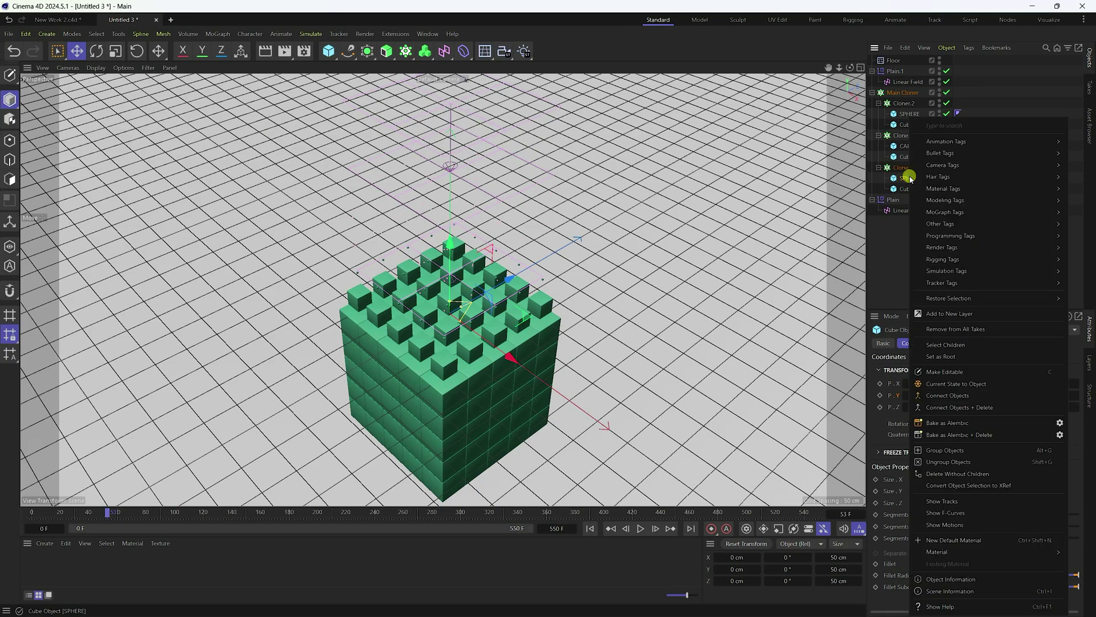
{"action": "mouse_move", "coordinate": [940, 166]}
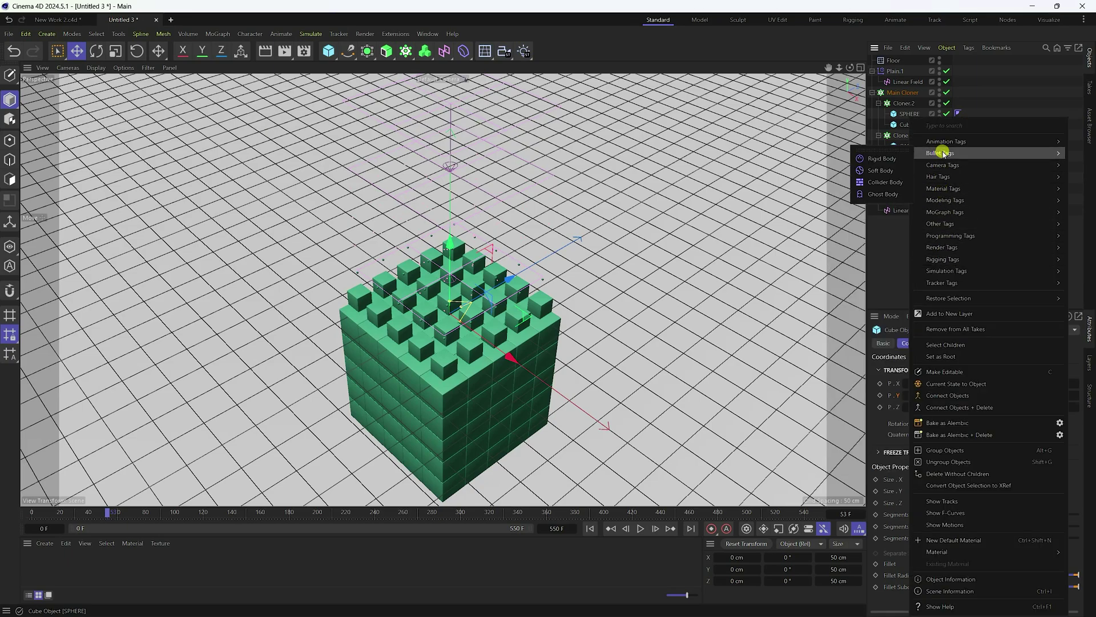
{"action": "left_click", "coordinate": [888, 162]}
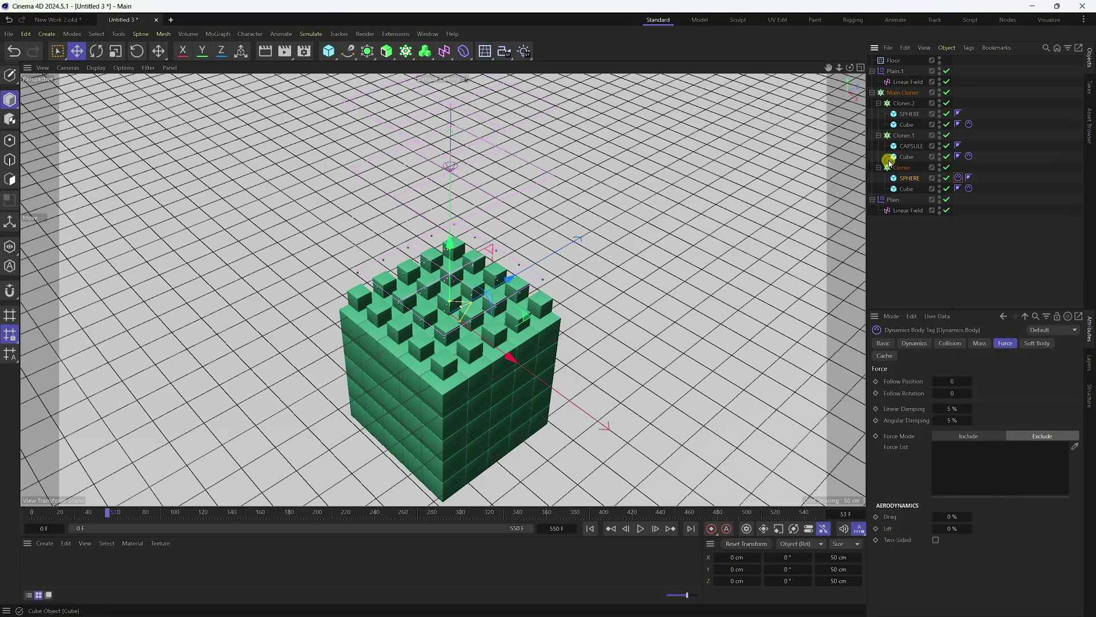
{"action": "left_click", "coordinate": [914, 343]}
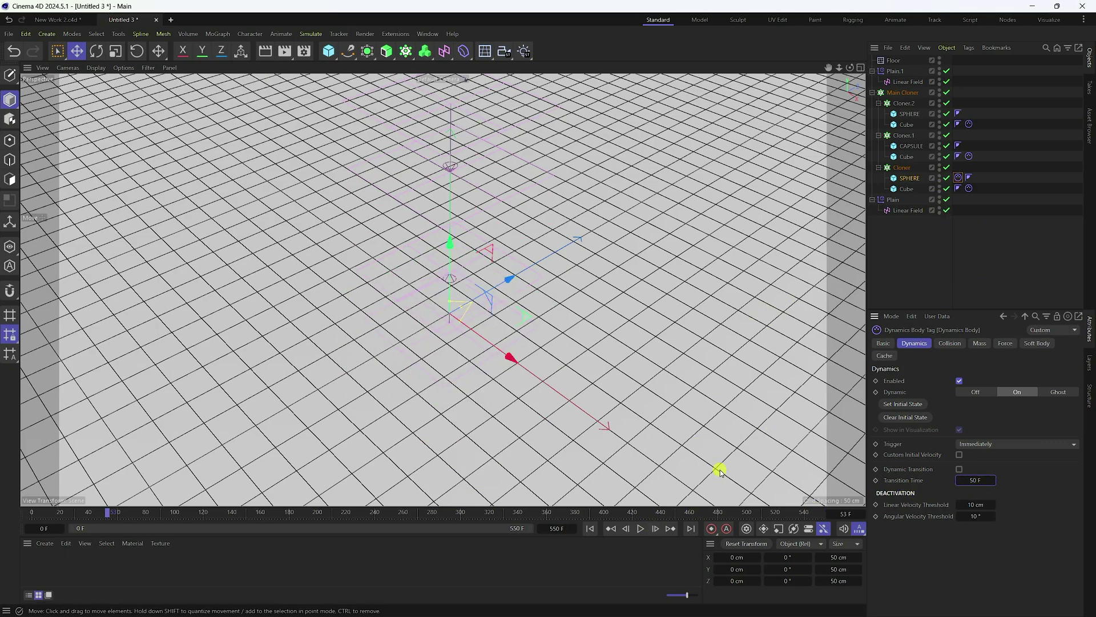
Copy the SPHERE's dynamics tag to the CAPSULE and the SPHERE in Cloner.2, and preview the simulation from the first frame.
{"action": "left_click", "coordinate": [590, 528]}
{"action": "left_click_drag", "start_coordinate": [956, 179], "coordinate": [977, 114]}
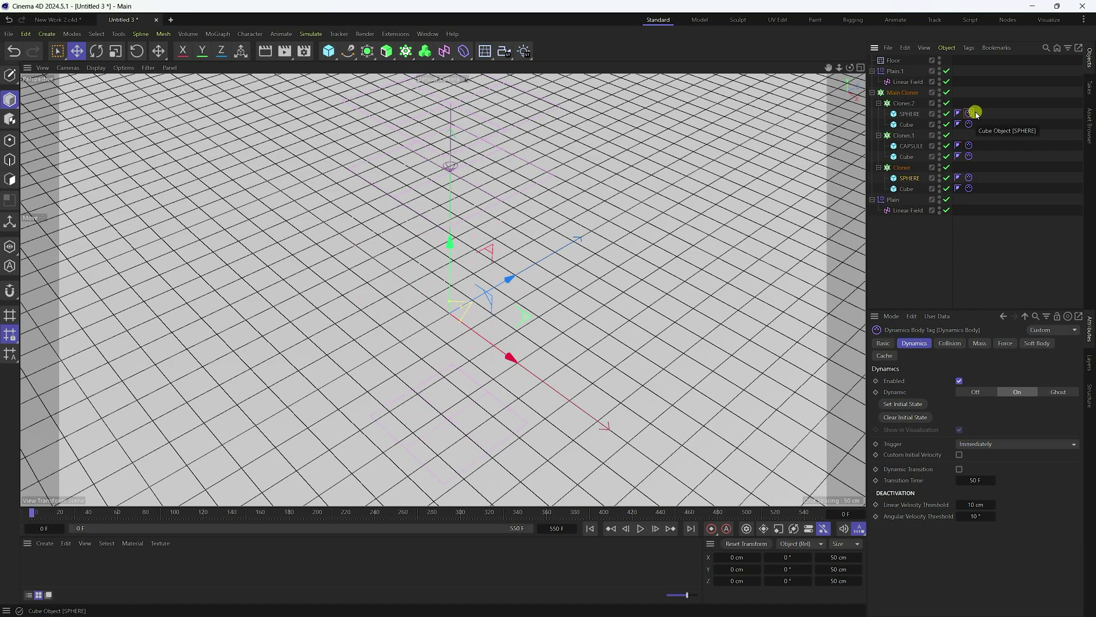
{"action": "left_click", "coordinate": [639, 528]}
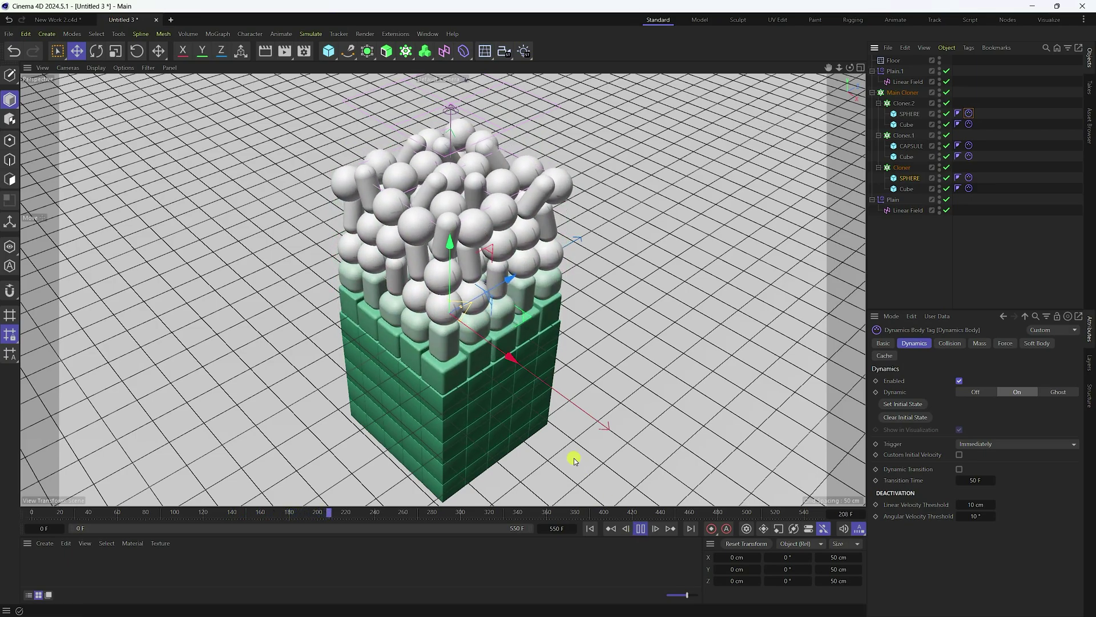
{"action": "scroll", "coordinate": [446, 355], "scroll_direction": "up", "scroll_amount": 4}
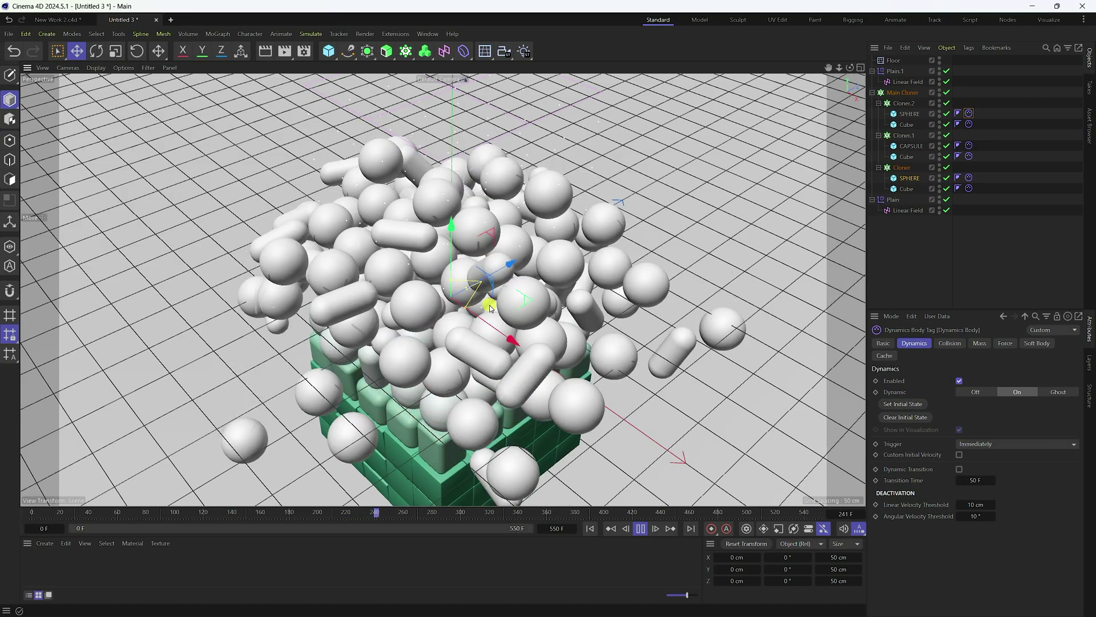
{"action": "scroll", "coordinate": [484, 299], "scroll_direction": "down", "scroll_amount": 4}
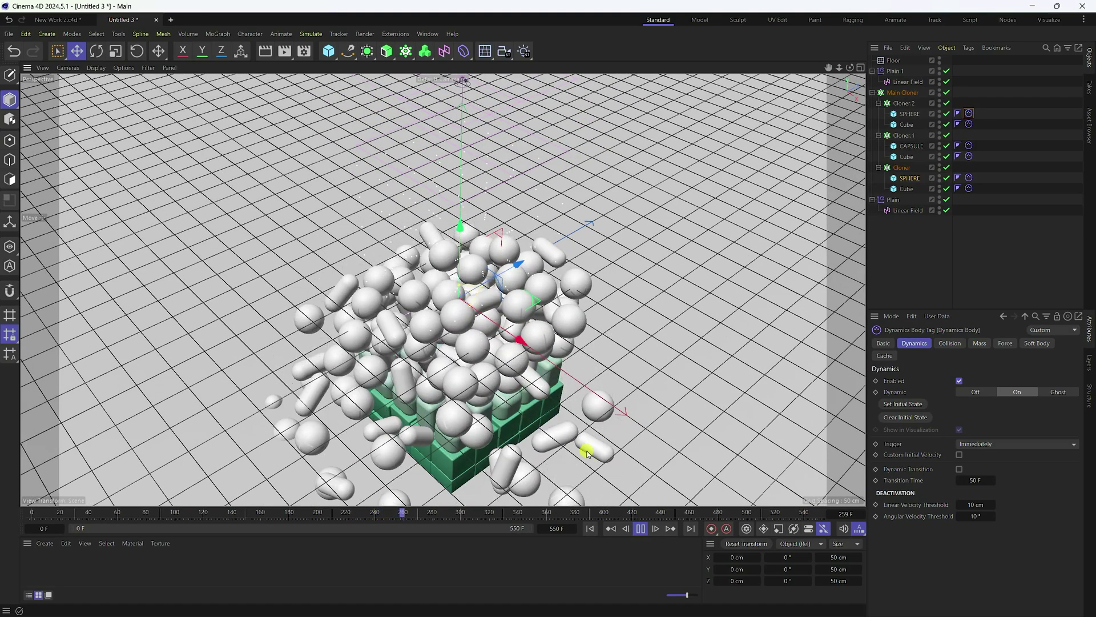
{"action": "left_click", "coordinate": [641, 529]}
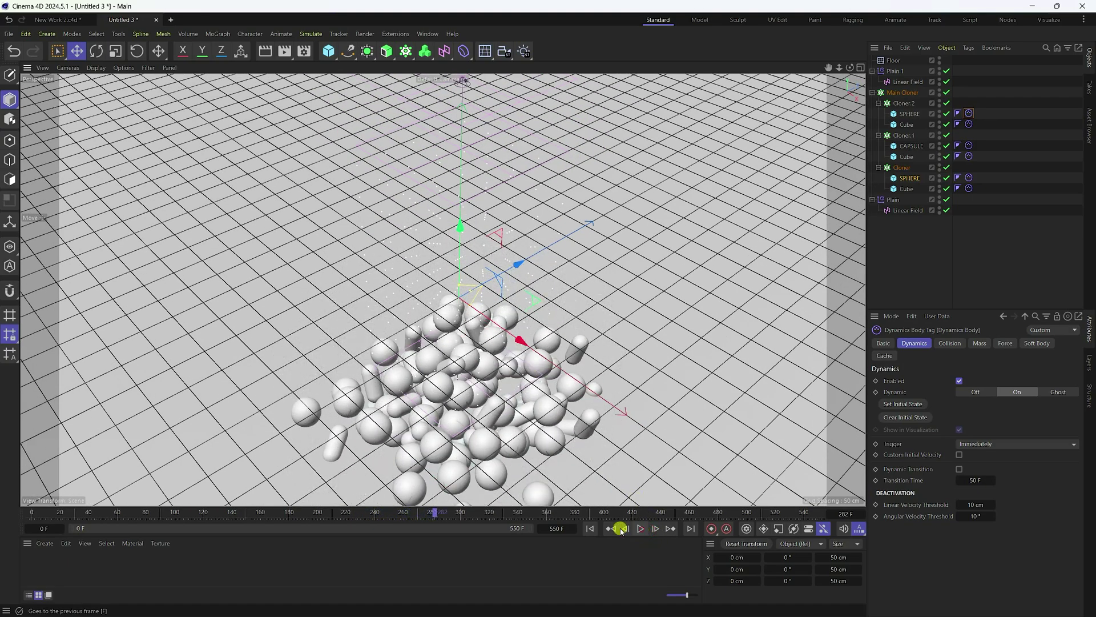
{"action": "left_click", "coordinate": [590, 528]}
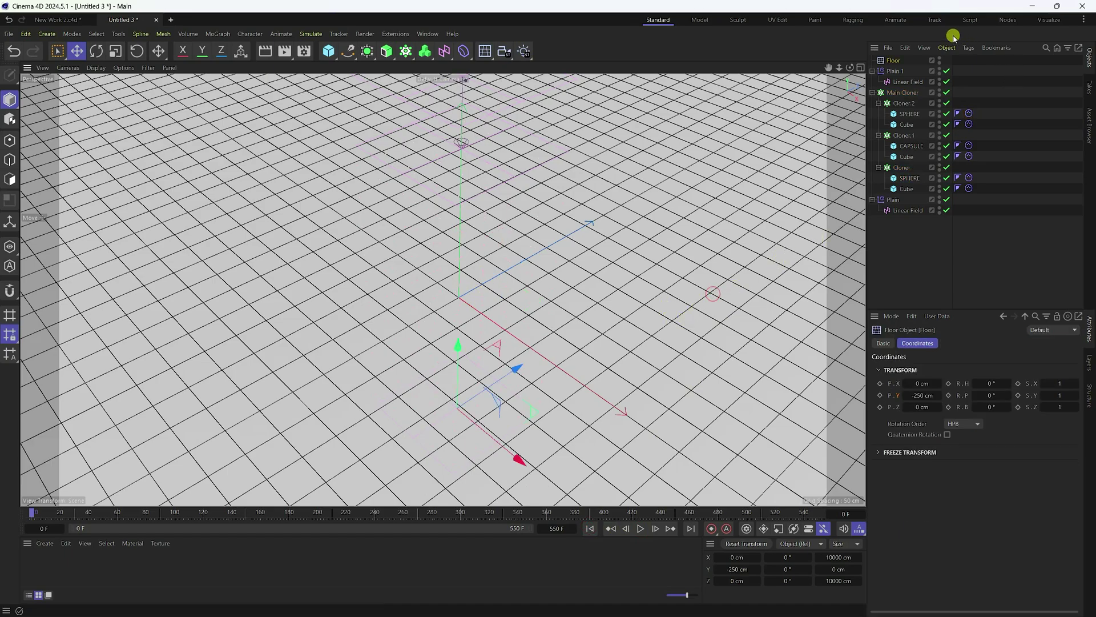
Add a Bullet Collider Body tag to the Floor.
{"action": "right_click", "coordinate": [892, 60]}
{"action": "mouse_move", "coordinate": [923, 97]}
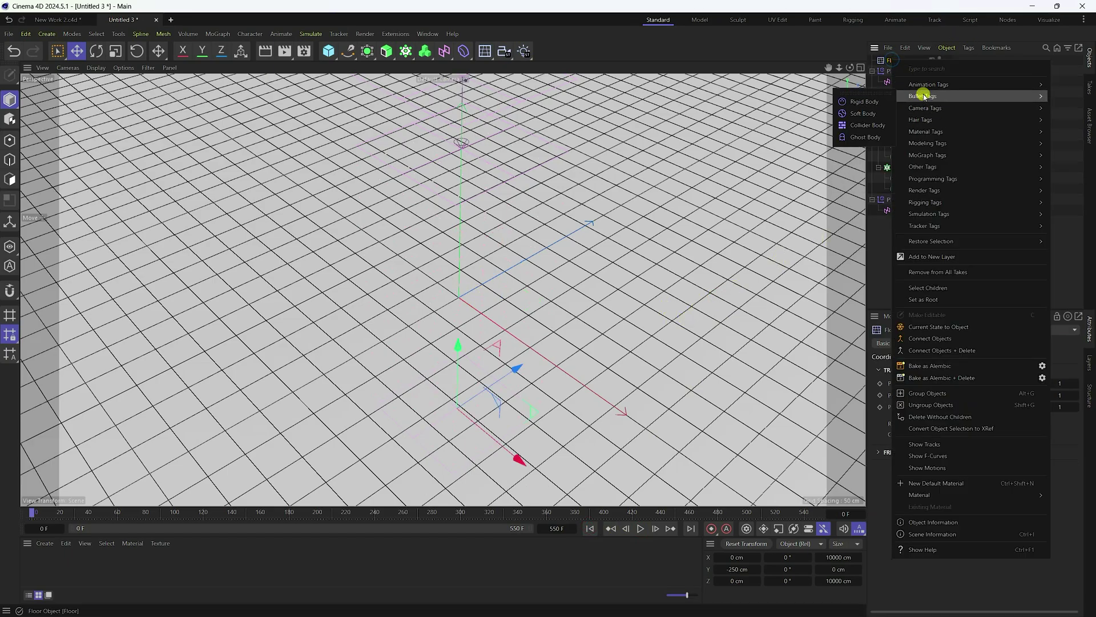
{"action": "left_click", "coordinate": [859, 126]}
Play the simulation to examine how the spheres and capsules collide with the floor, and return to the first frame.
{"action": "left_click", "coordinate": [640, 528]}
{"action": "scroll", "coordinate": [427, 213], "scroll_direction": "down", "scroll_amount": 2}
{"action": "scroll", "coordinate": [435, 416], "scroll_direction": "up", "scroll_amount": 5}
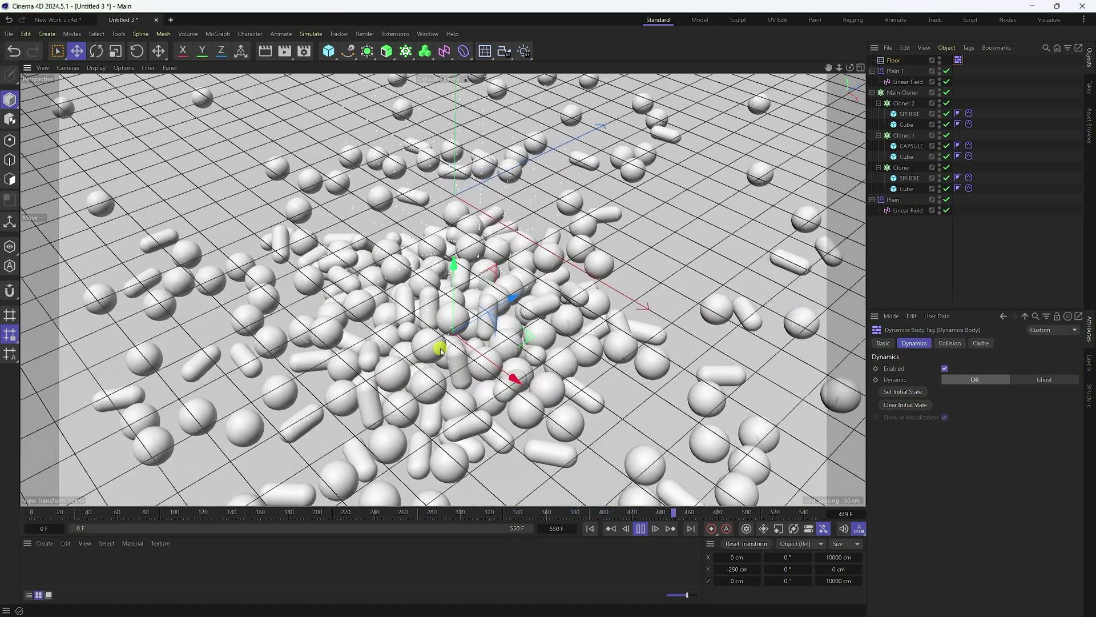
{"action": "left_click", "coordinate": [636, 530]}
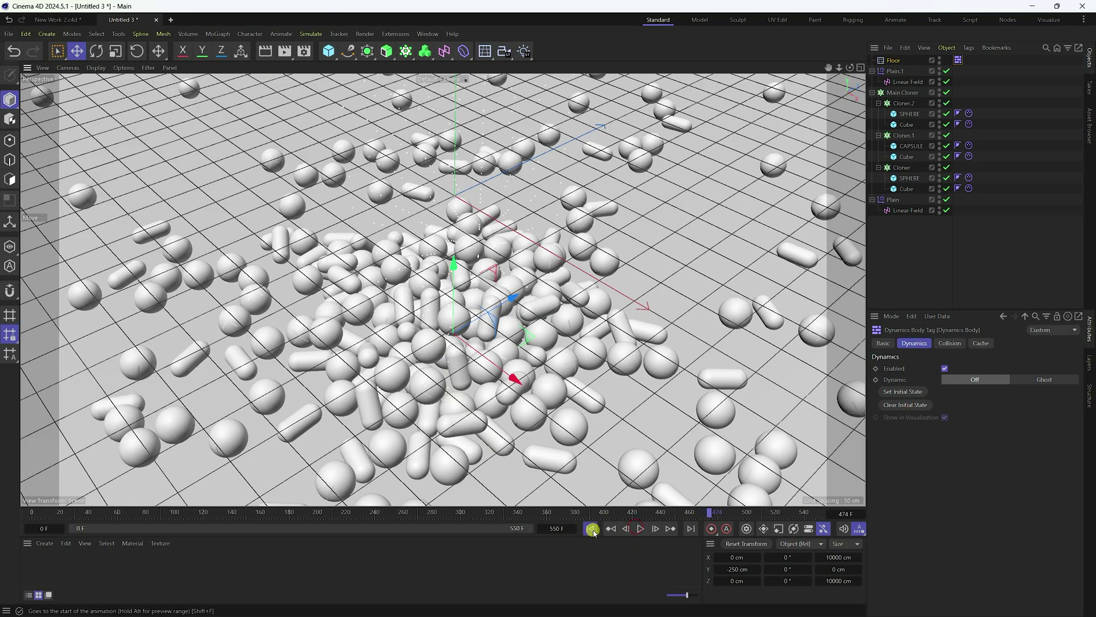
{"action": "left_click", "coordinate": [589, 529]}
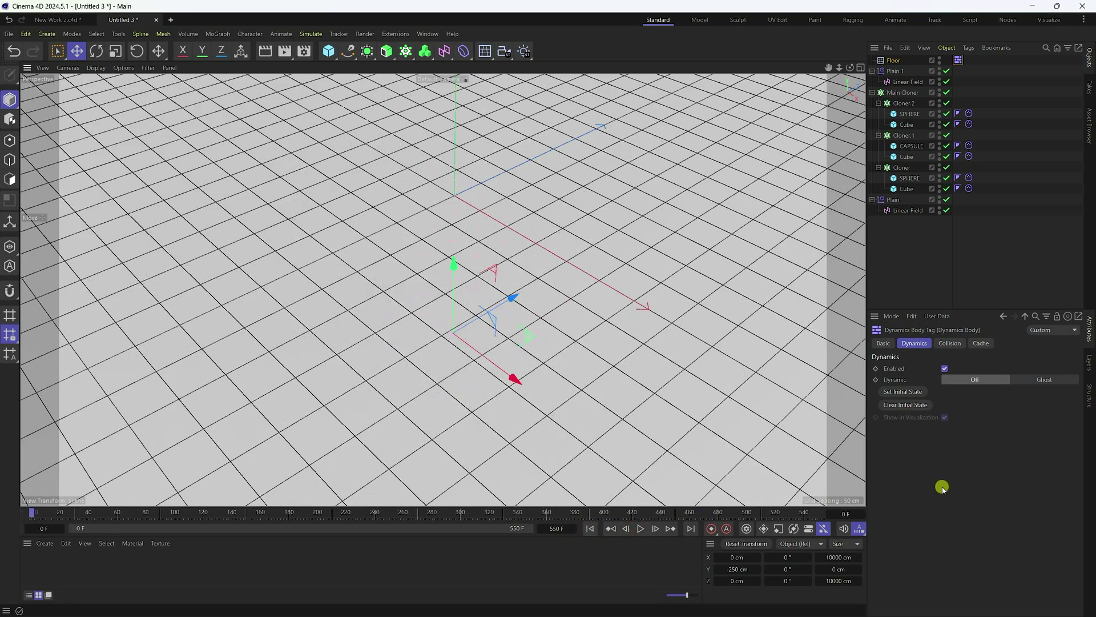
Set the project's Bullet gravity to -70 cm.
{"action": "key", "text": "ctrl+d"}
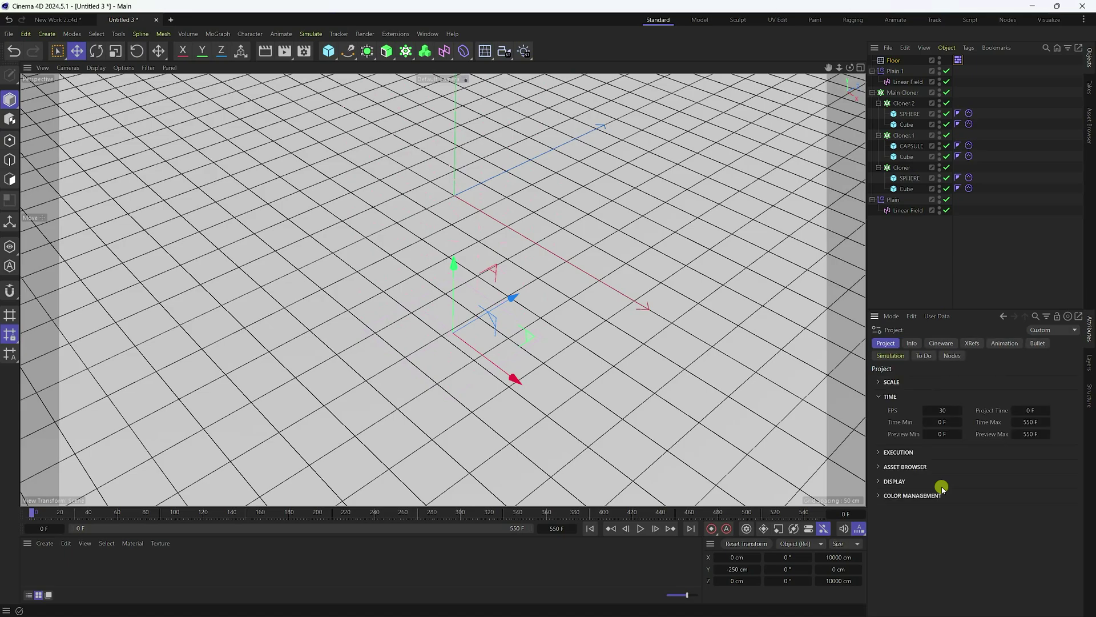
{"action": "left_click", "coordinate": [1037, 343]}
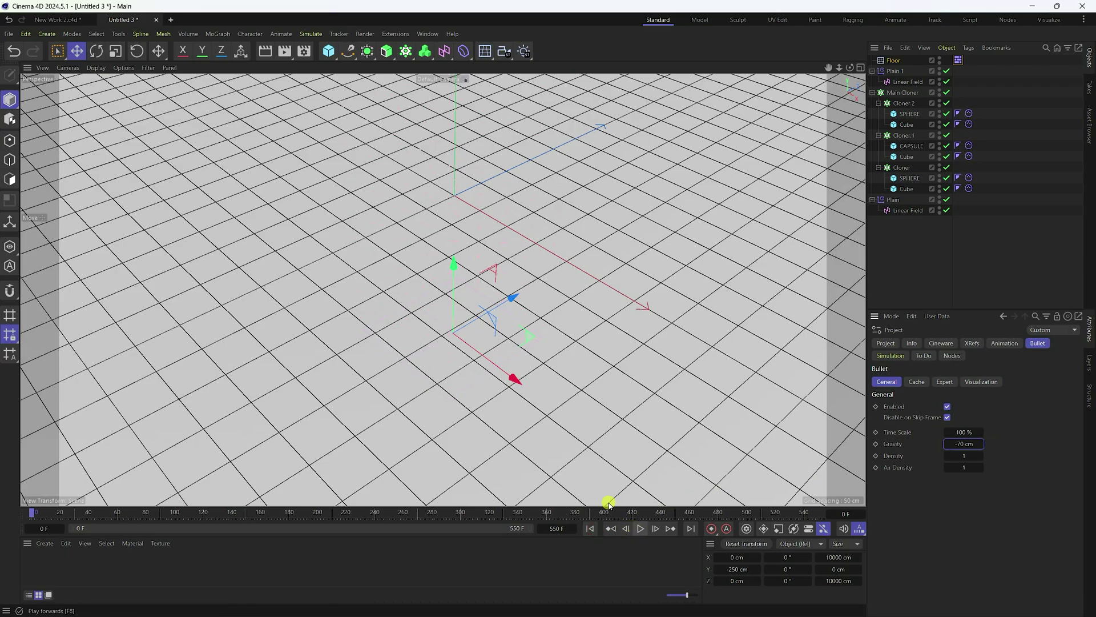
Frame the cloner area closer, add a standard Camera from that view, and look through it.
{"action": "scroll", "coordinate": [453, 355], "scroll_direction": "up", "scroll_amount": 5}
{"action": "middle_click_drag", "start_coordinate": [454, 387], "coordinate": [461, 408], "text": "alt"}
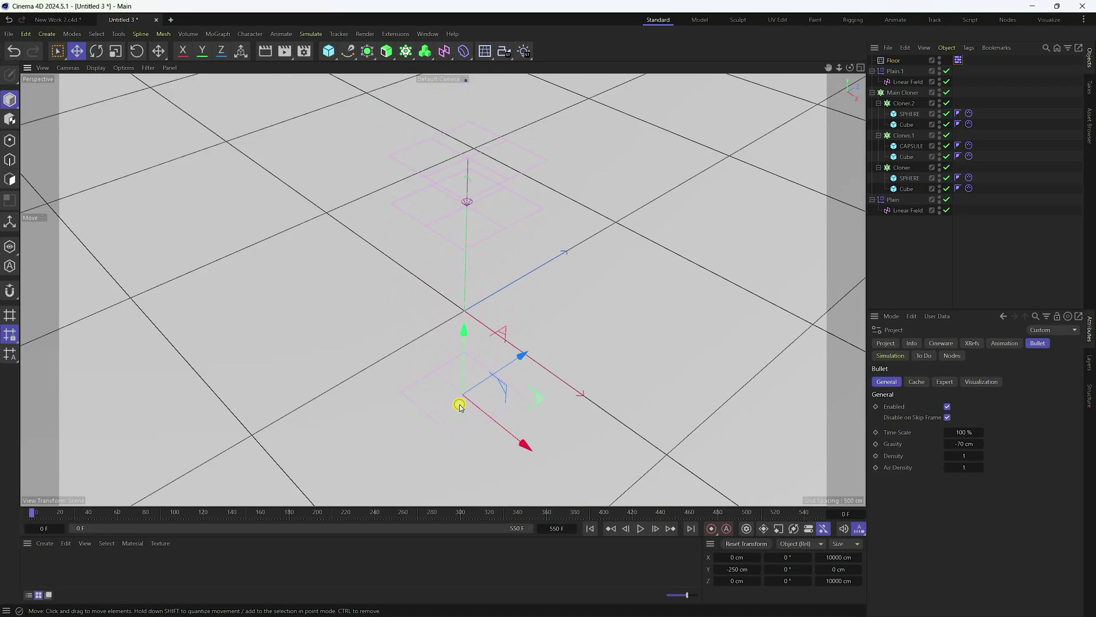
{"action": "left_click", "coordinate": [504, 51]}
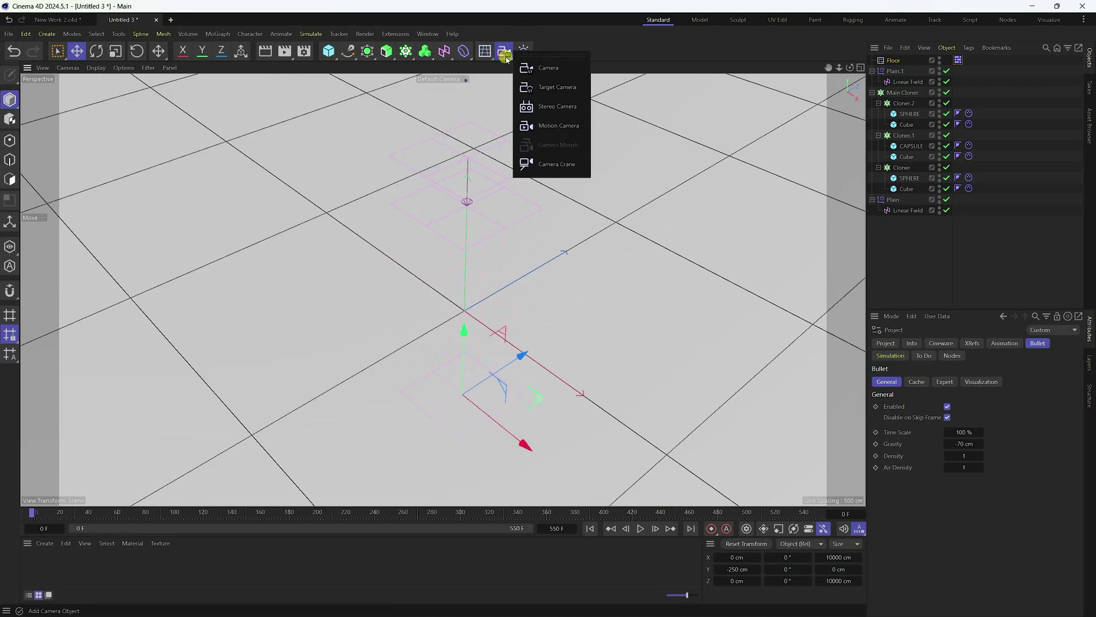
{"action": "left_click", "coordinate": [550, 69]}
{"action": "left_click", "coordinate": [946, 61]}
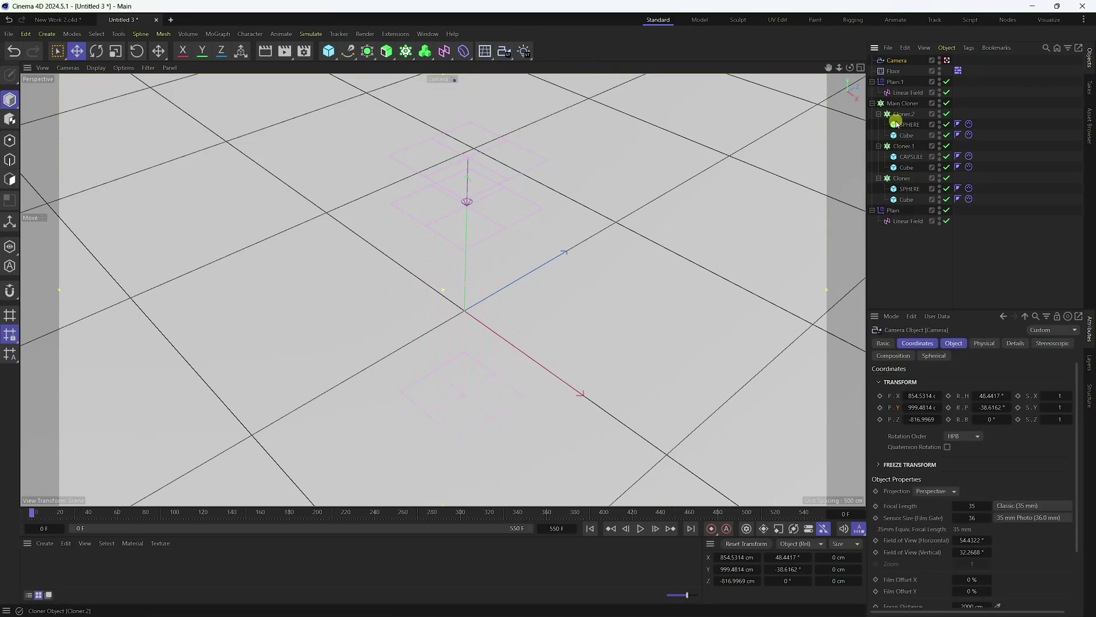
Set the Camera's rotation to 45° heading and -45° pitch.
{"action": "left_click", "coordinate": [957, 344]}
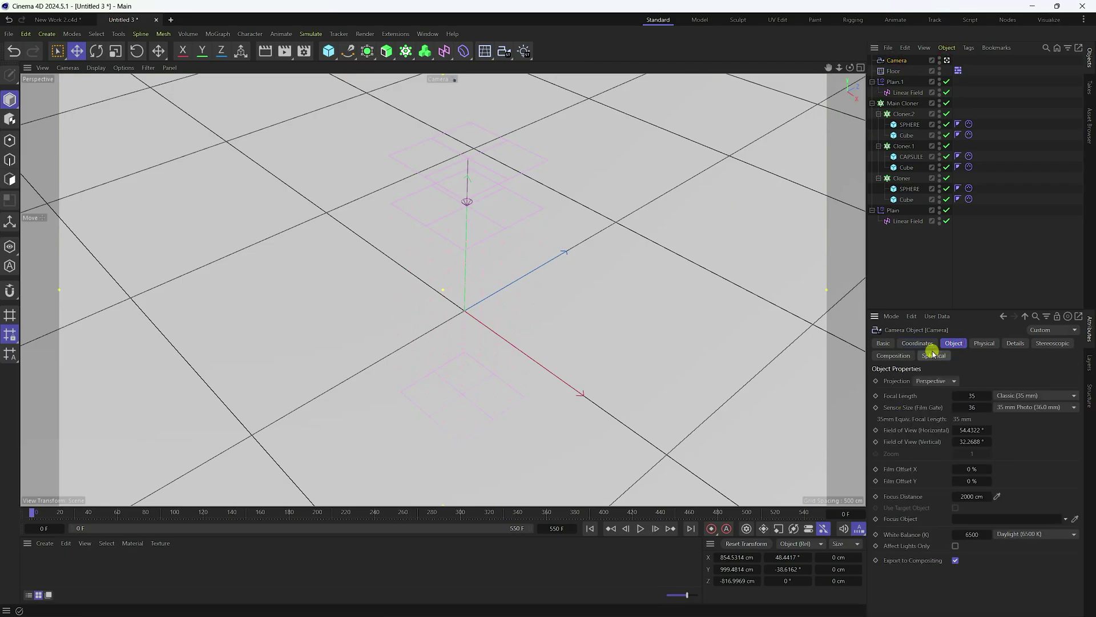
{"action": "left_click", "coordinate": [914, 344]}
{"action": "left_click", "coordinate": [987, 395]}
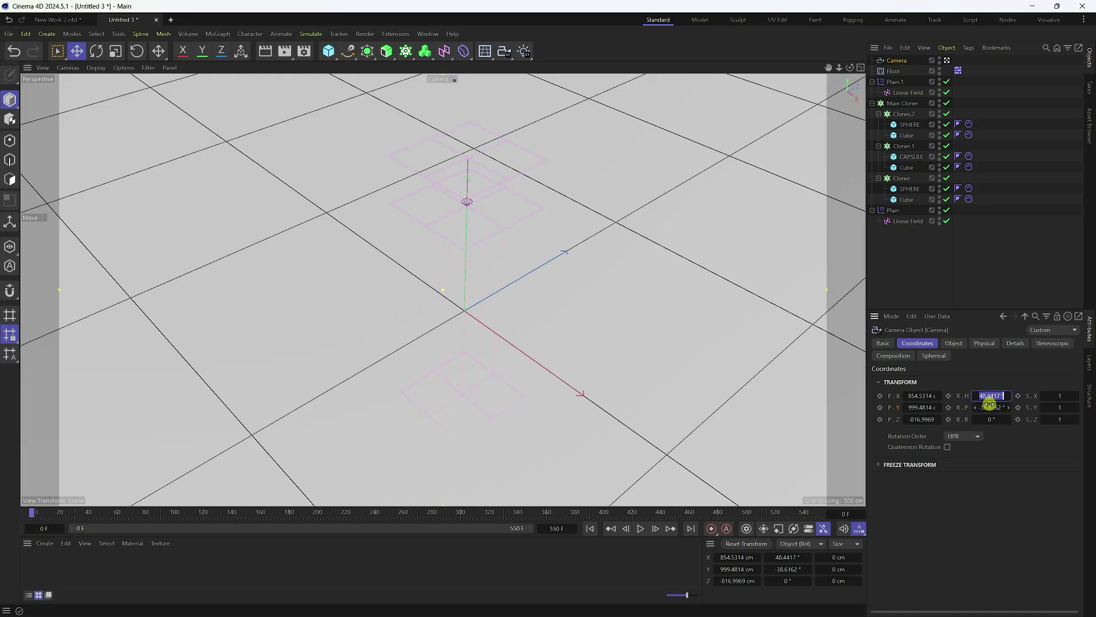
{"action": "left_click", "coordinate": [989, 406]}
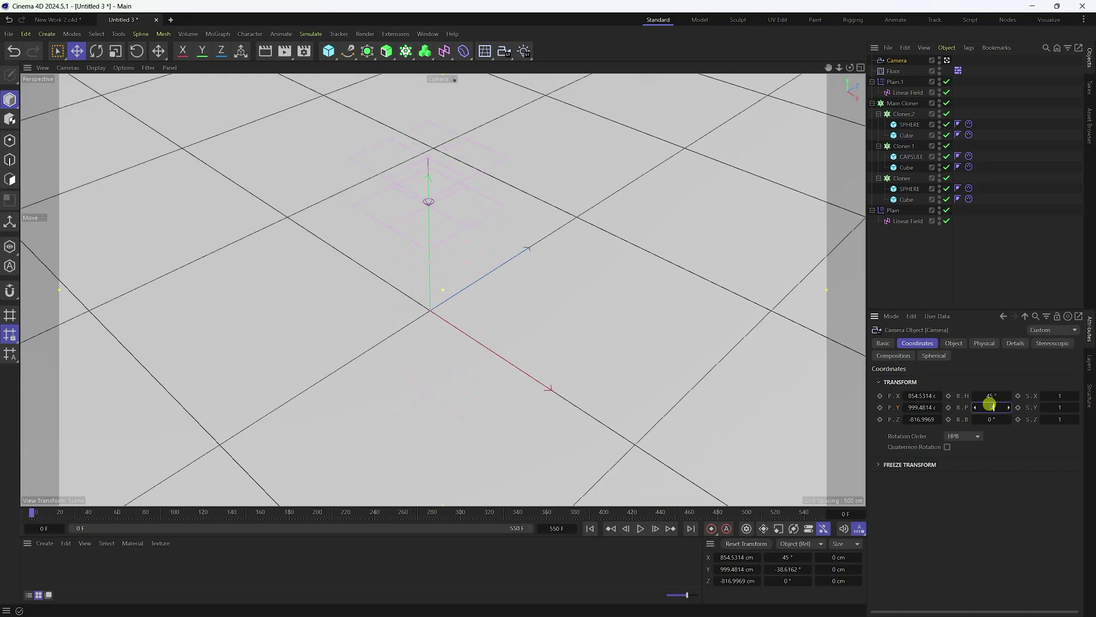
{"action": "type", "text": "-45"}
{"action": "key", "text": "Return"}
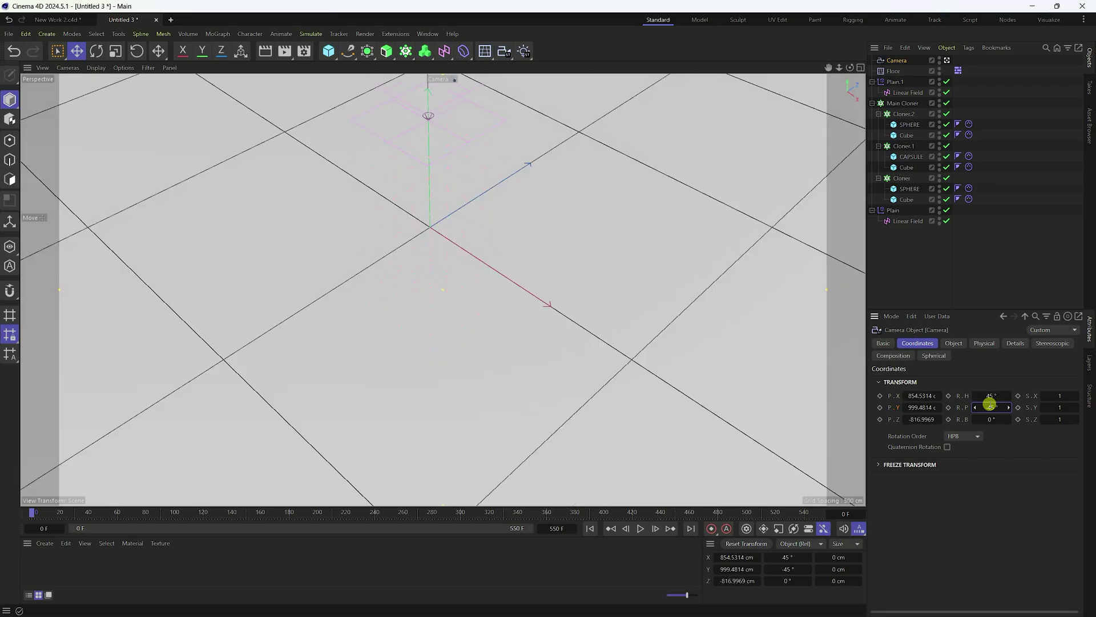
Play the animation until the cube tower is built, then set the Camera's position to X 660 cm, Y 1000 cm, Z -700 cm.
{"action": "left_click", "coordinate": [639, 527]}
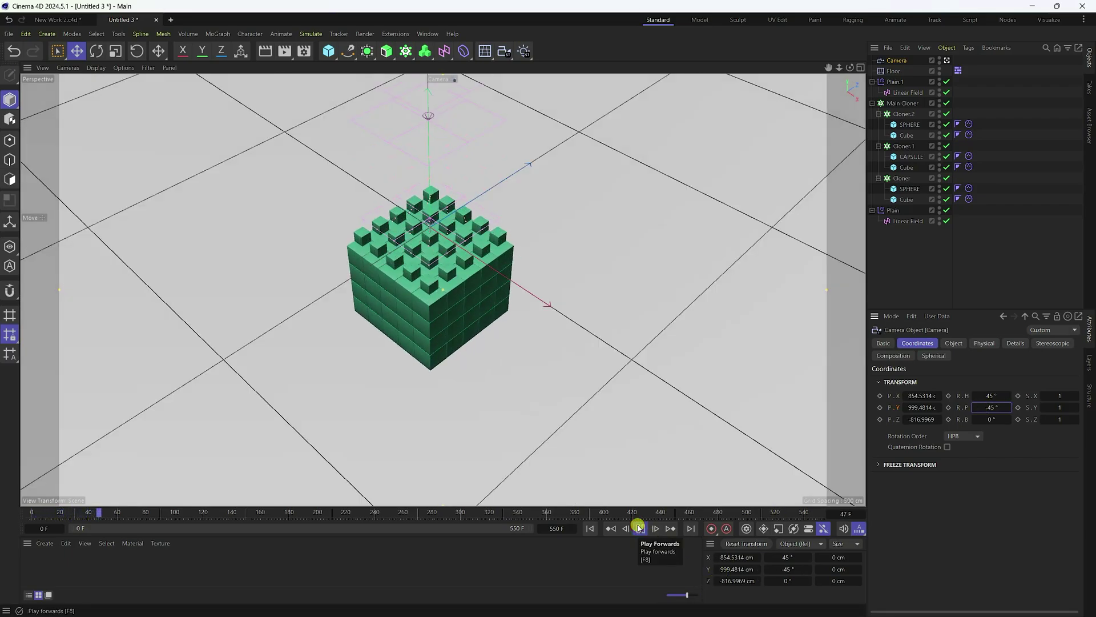
{"action": "left_click", "coordinate": [638, 528]}
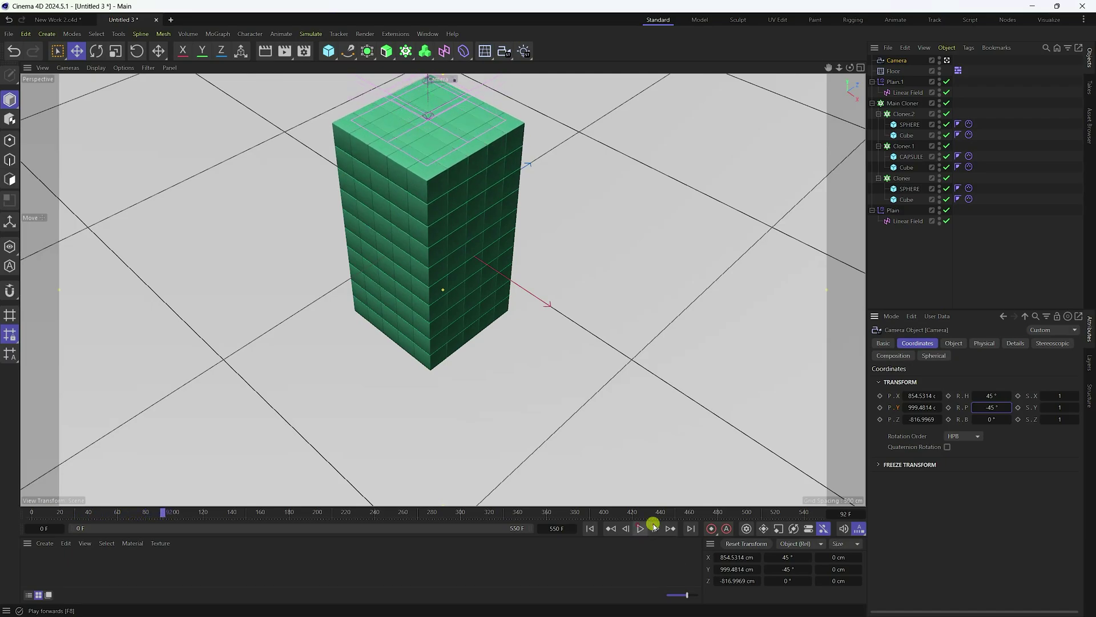
{"action": "left_click_drag", "start_coordinate": [924, 398], "coordinate": [929, 397]}
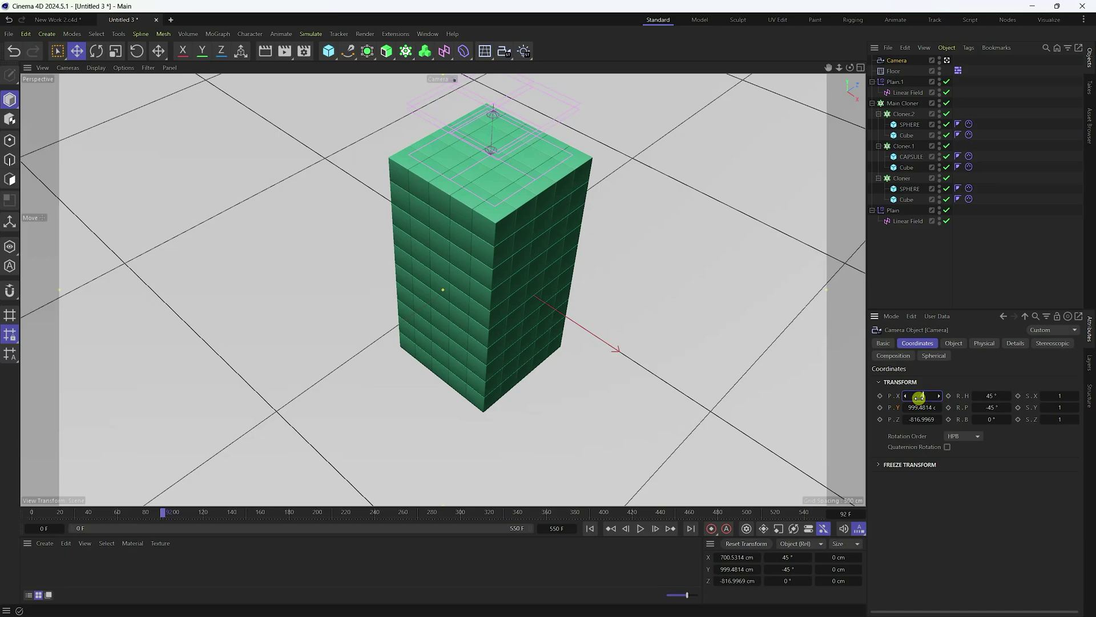
{"action": "left_click_drag", "start_coordinate": [919, 398], "coordinate": [919, 398]}
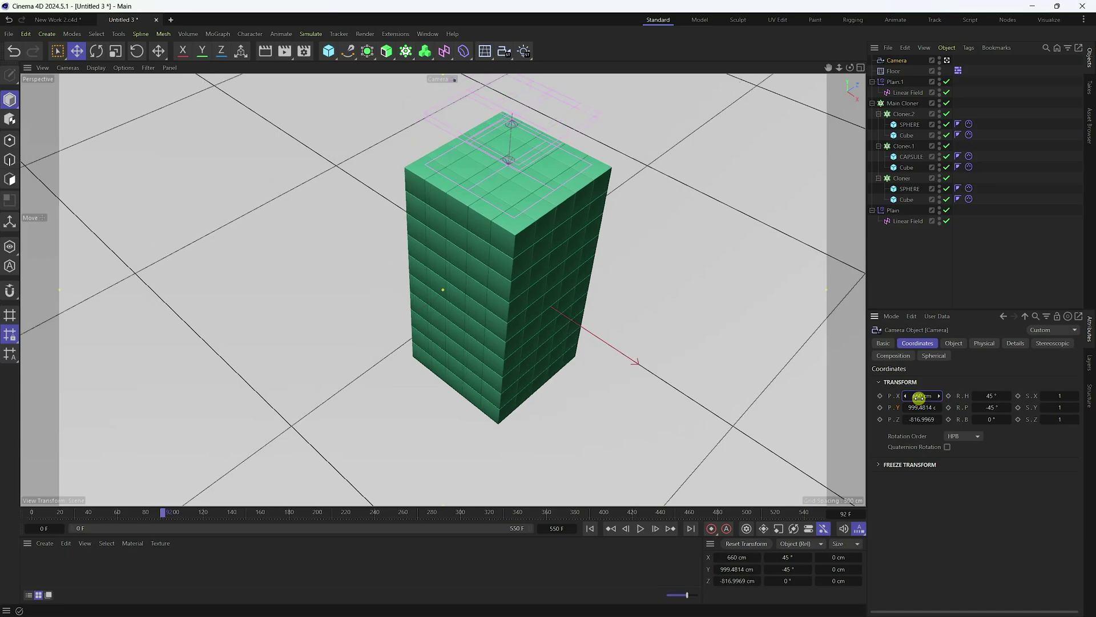
{"action": "left_click", "coordinate": [915, 408]}
{"action": "key", "text": "Return"}
{"action": "left_click", "coordinate": [912, 419]}
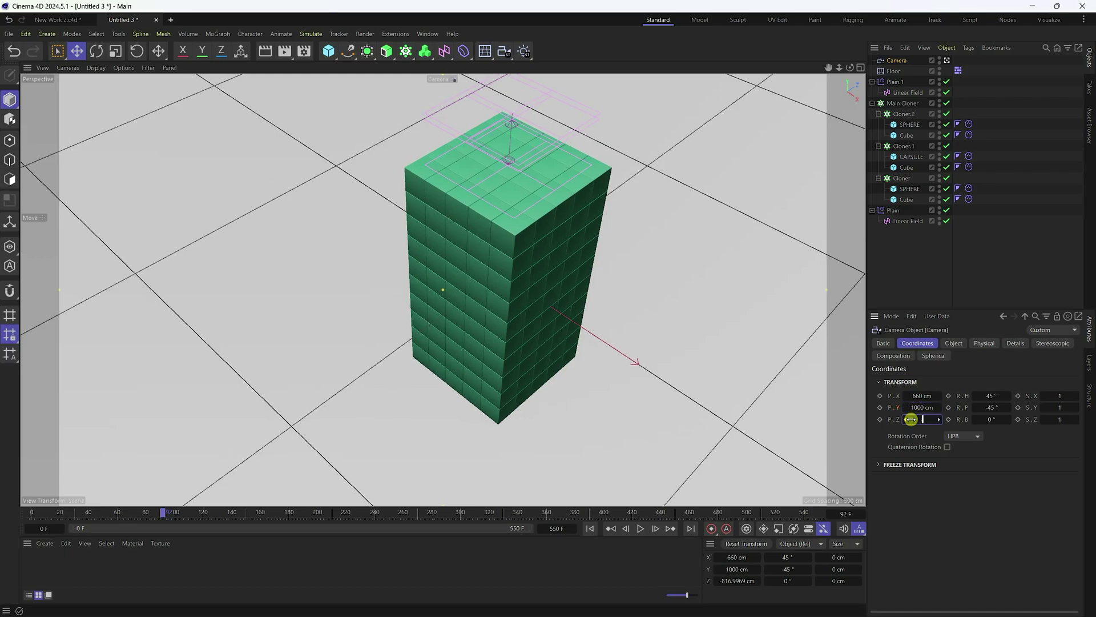
{"action": "type", "text": "-700"}
{"action": "key", "text": "Return"}
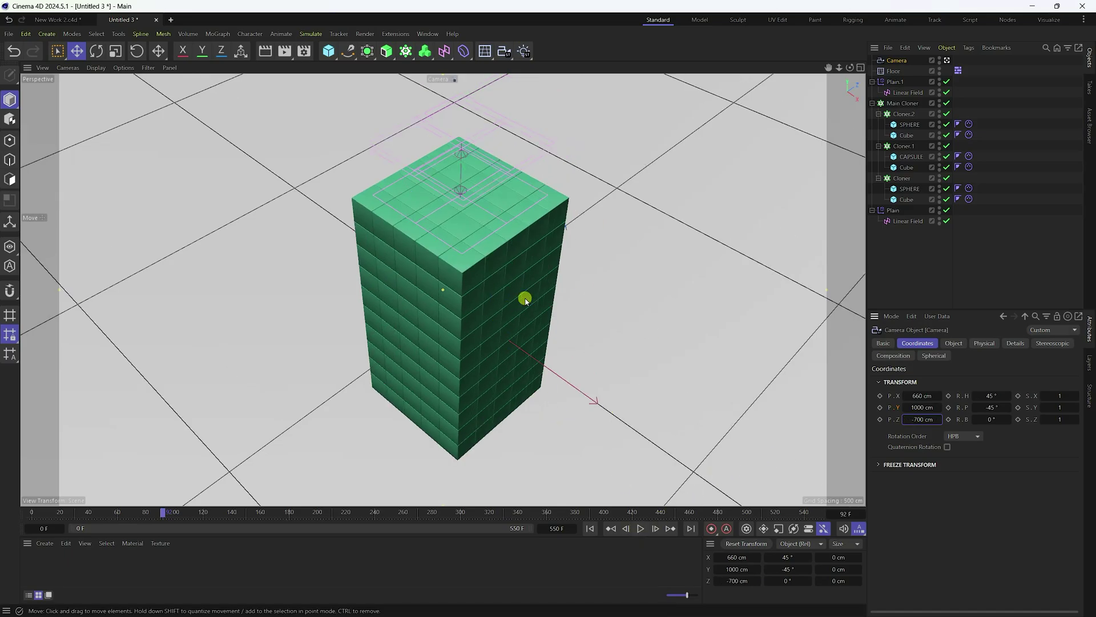
Add a Protection tag to the Camera to lock its framing.
{"action": "right_click", "coordinate": [896, 61]}
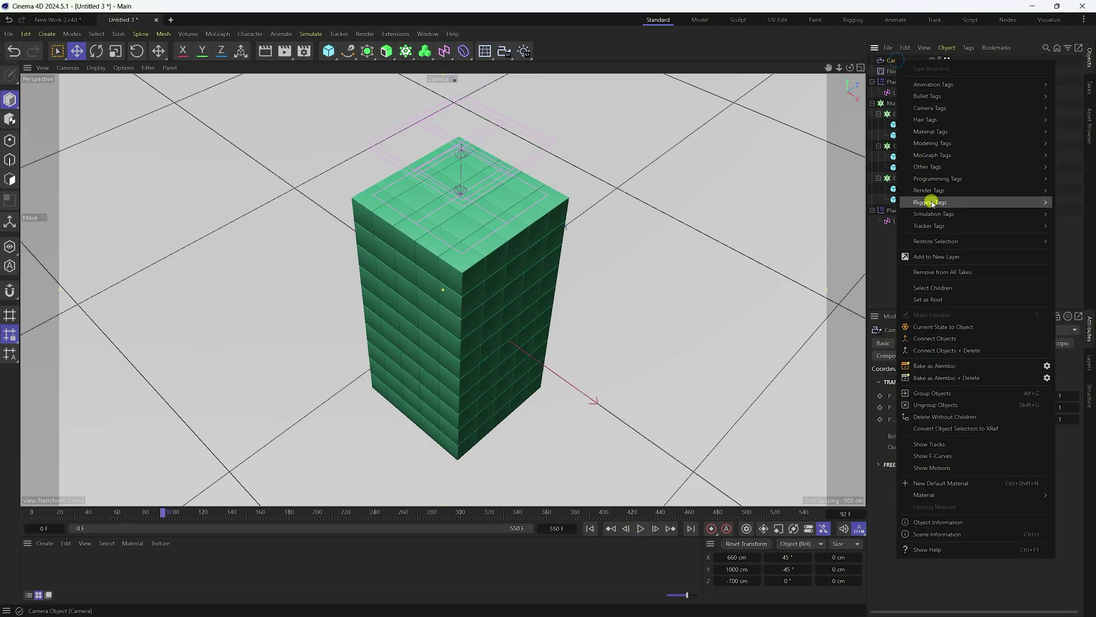
{"action": "mouse_move", "coordinate": [932, 203]}
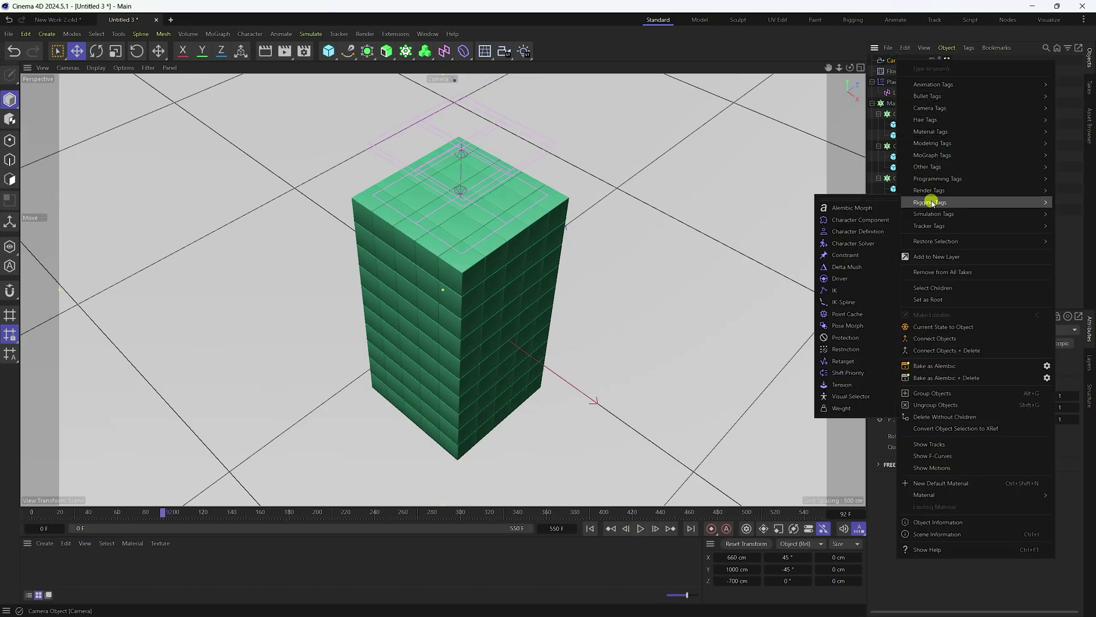
{"action": "left_click", "coordinate": [834, 342]}
Play the simulation from the first frame to examine the motion through the camera, and return to the start.
{"action": "left_click", "coordinate": [590, 528]}
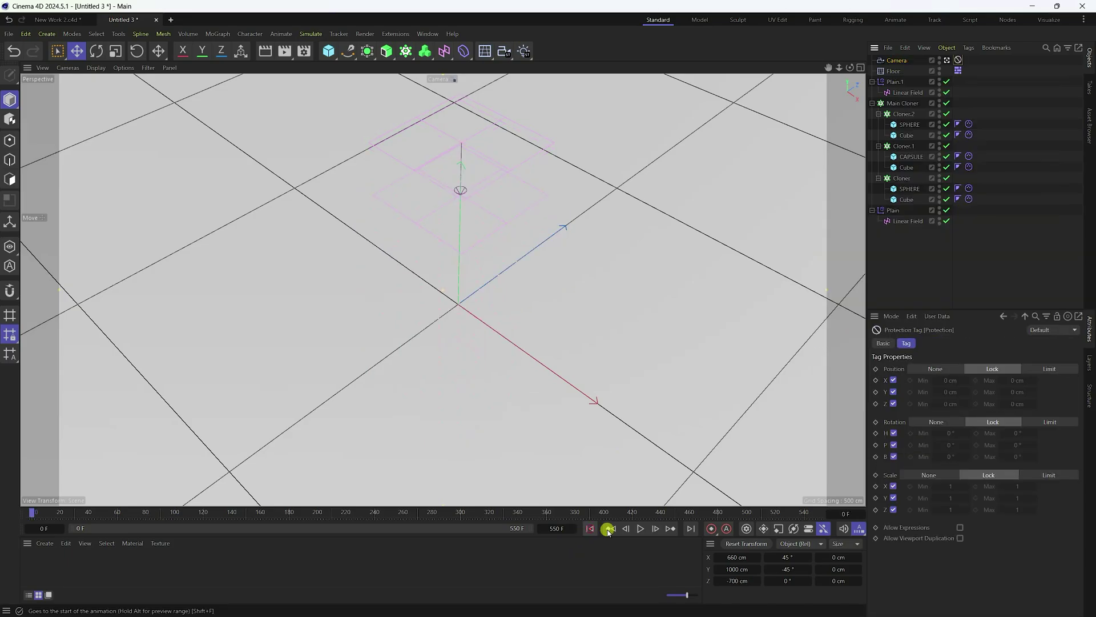
{"action": "left_click", "coordinate": [640, 528]}
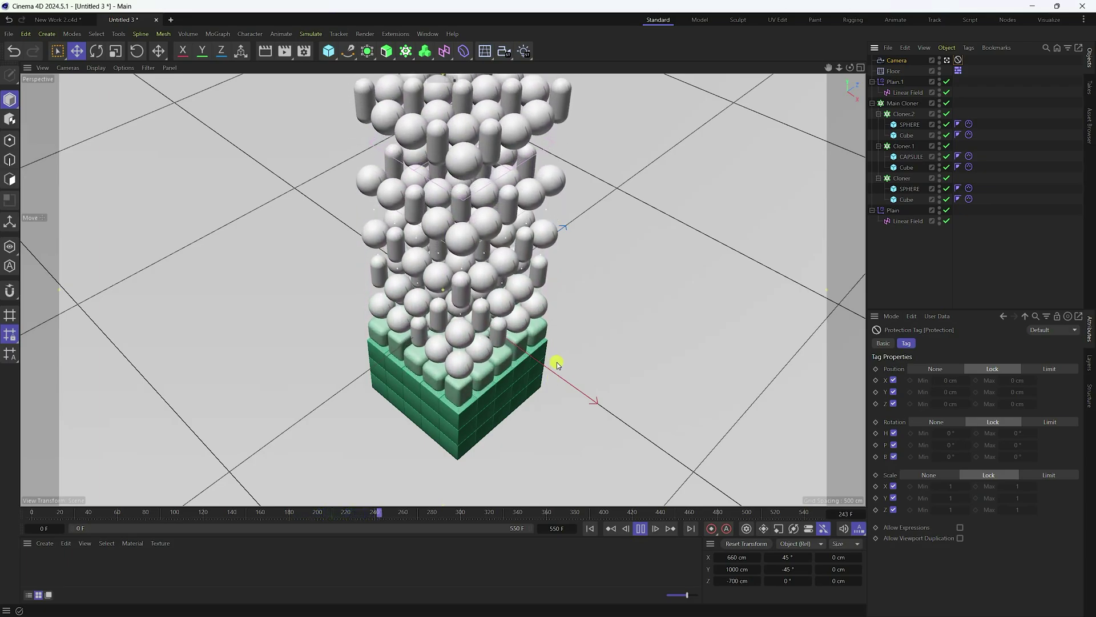
{"action": "left_click", "coordinate": [640, 528]}
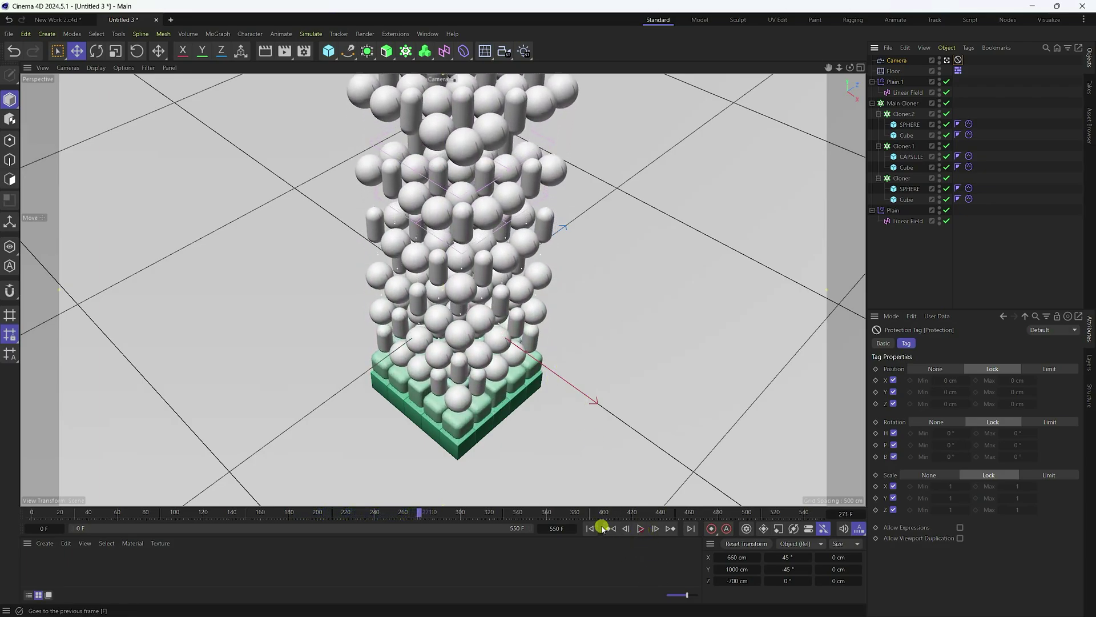
{"action": "left_click", "coordinate": [590, 528]}
Add a Turbulence force with a strength of 20 cm and a scale of 20 %.
{"action": "left_click", "coordinate": [901, 103]}
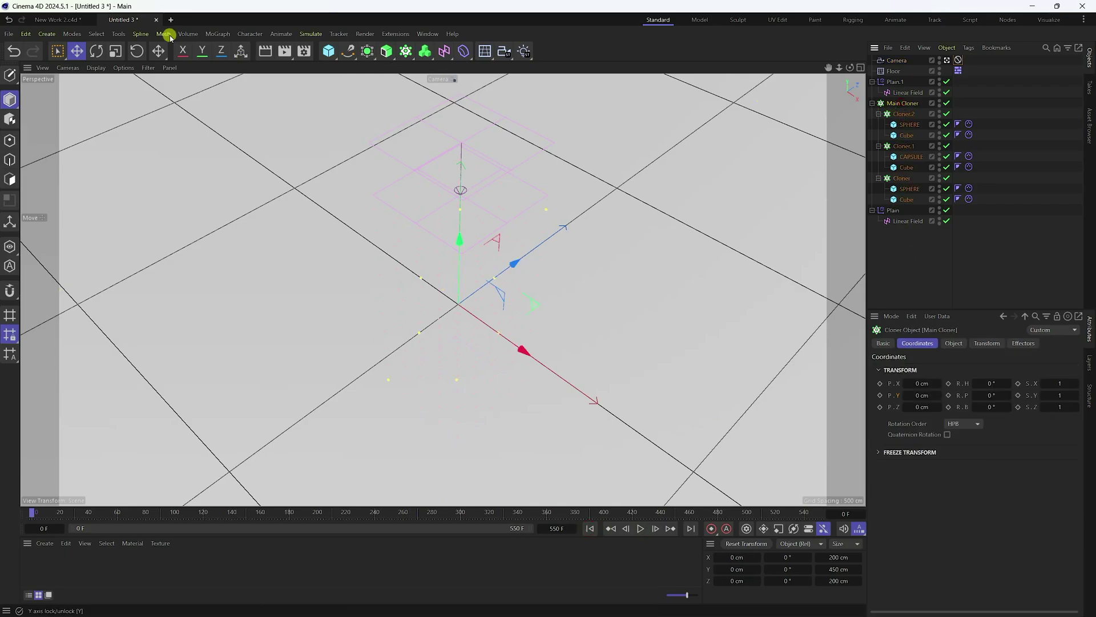
{"action": "left_click", "coordinate": [312, 33]}
{"action": "mouse_move", "coordinate": [343, 54]}
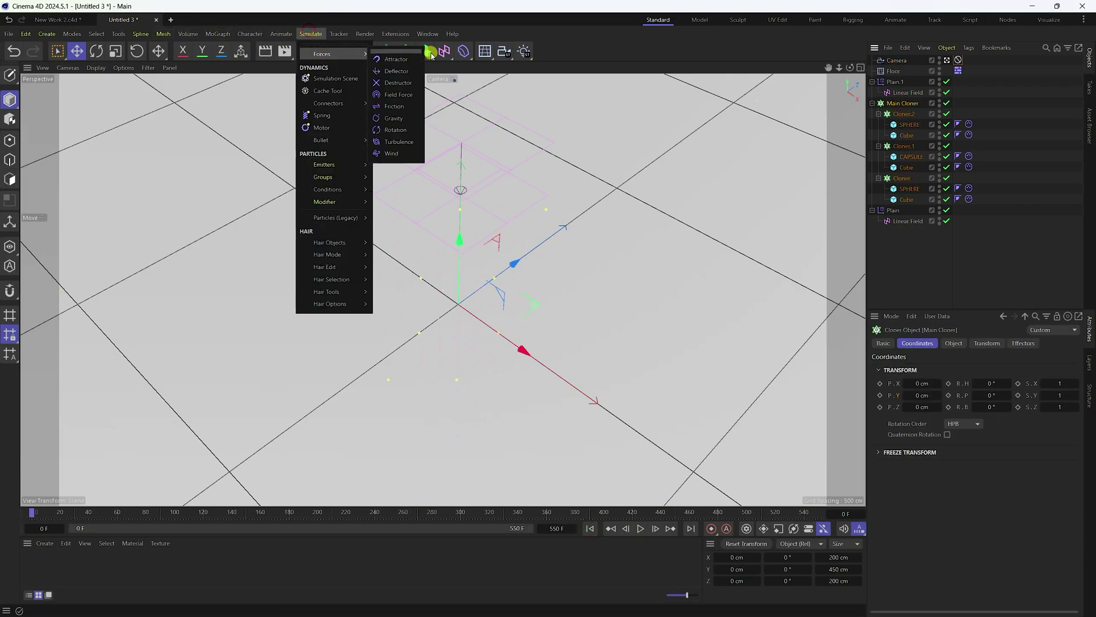
{"action": "left_click", "coordinate": [398, 142]}
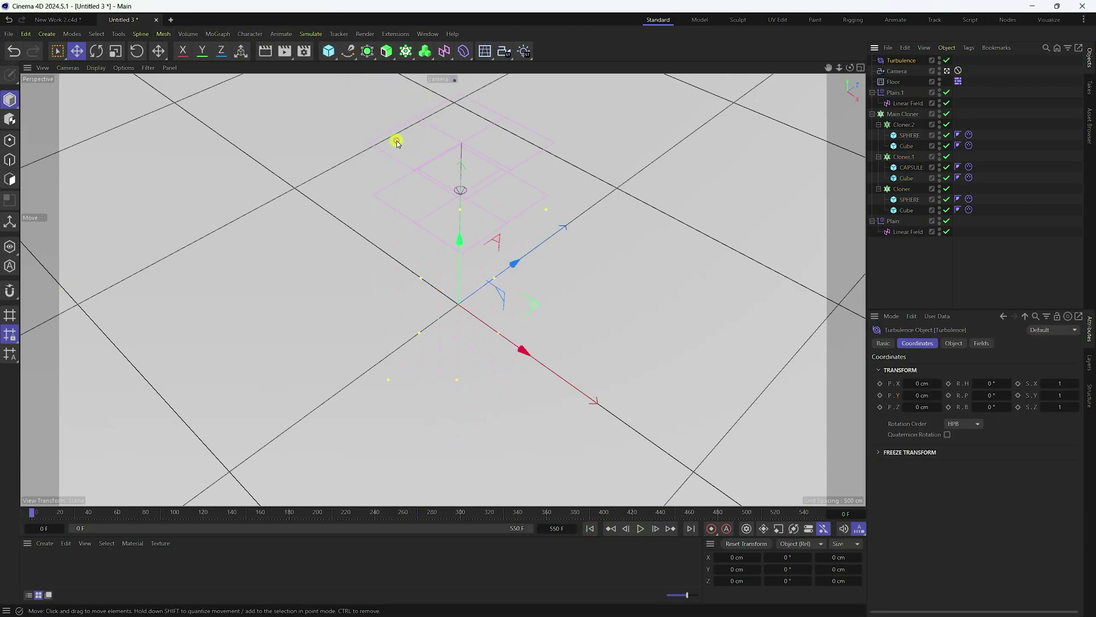
{"action": "left_click", "coordinate": [954, 342]}
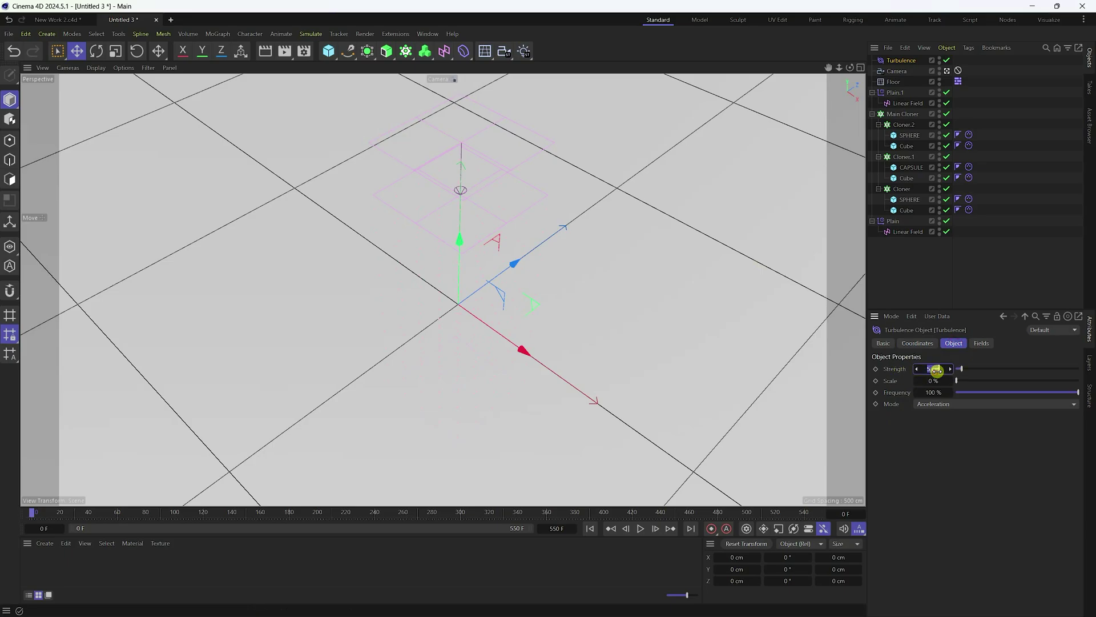
{"action": "type", "text": "20"}
{"action": "key", "text": "Tab"}
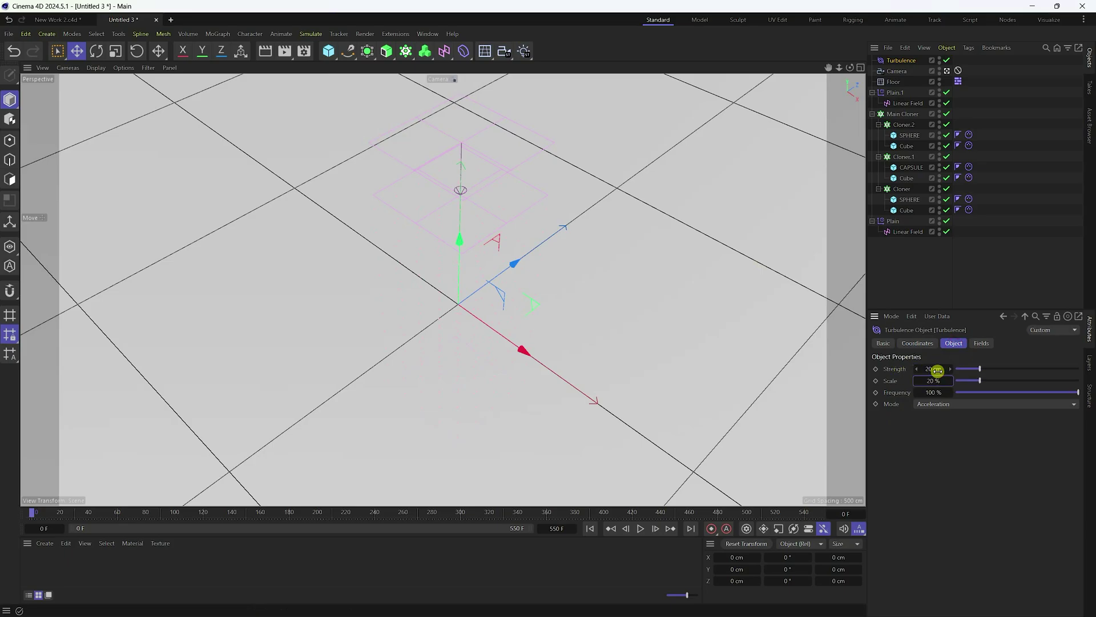
Preview the simulation with turbulence, and set the timeline's end to 500 F.
{"action": "left_click", "coordinate": [640, 530]}
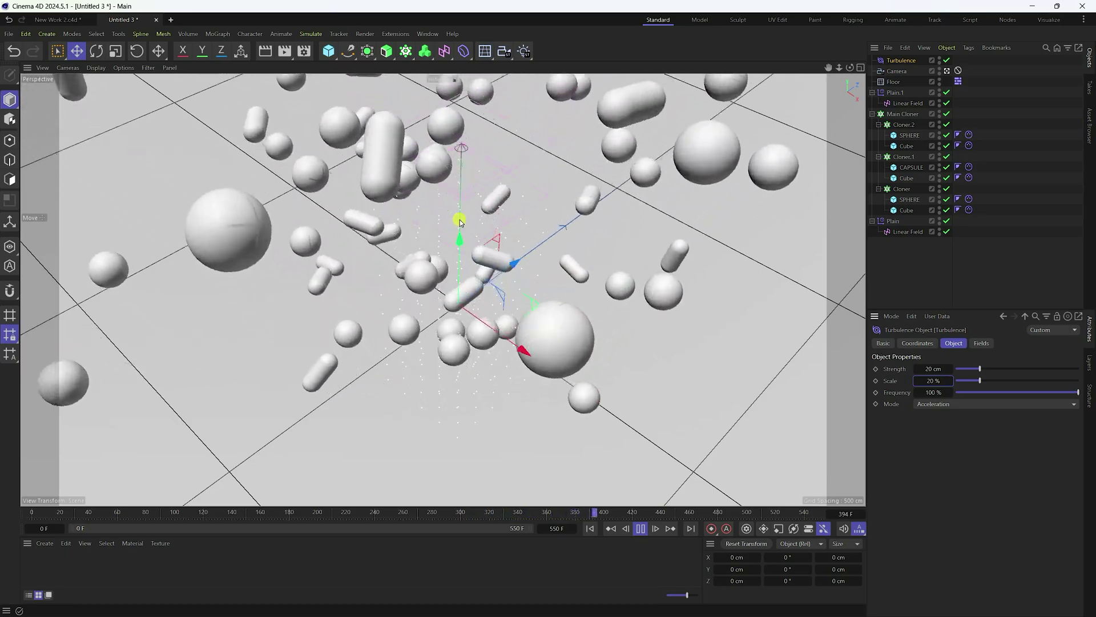
{"action": "left_click", "coordinate": [640, 529]}
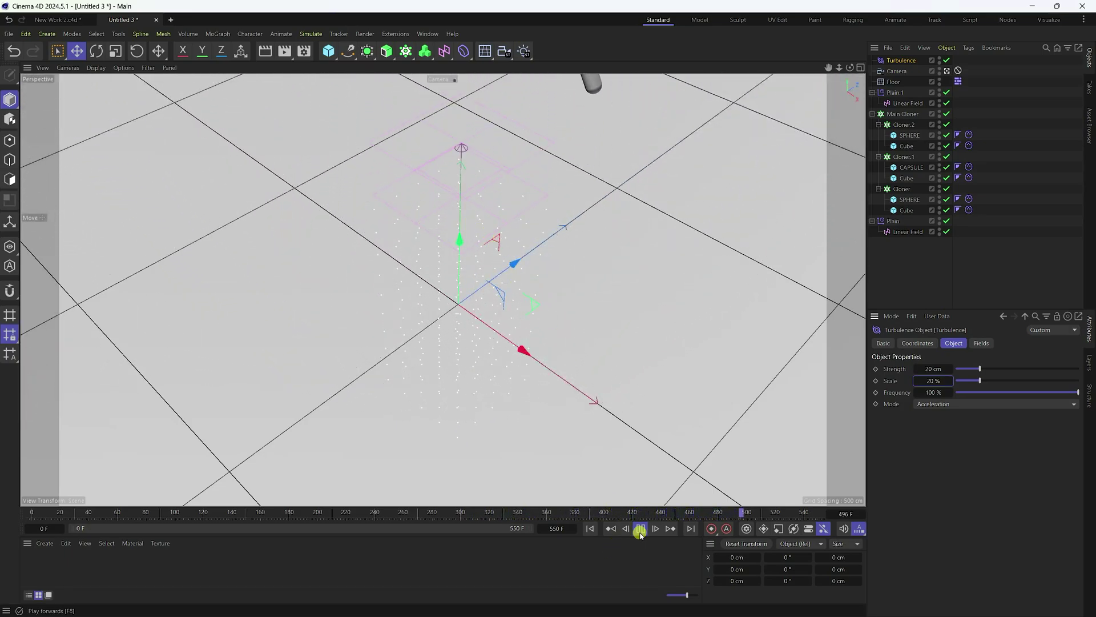
{"action": "left_click", "coordinate": [557, 526]}
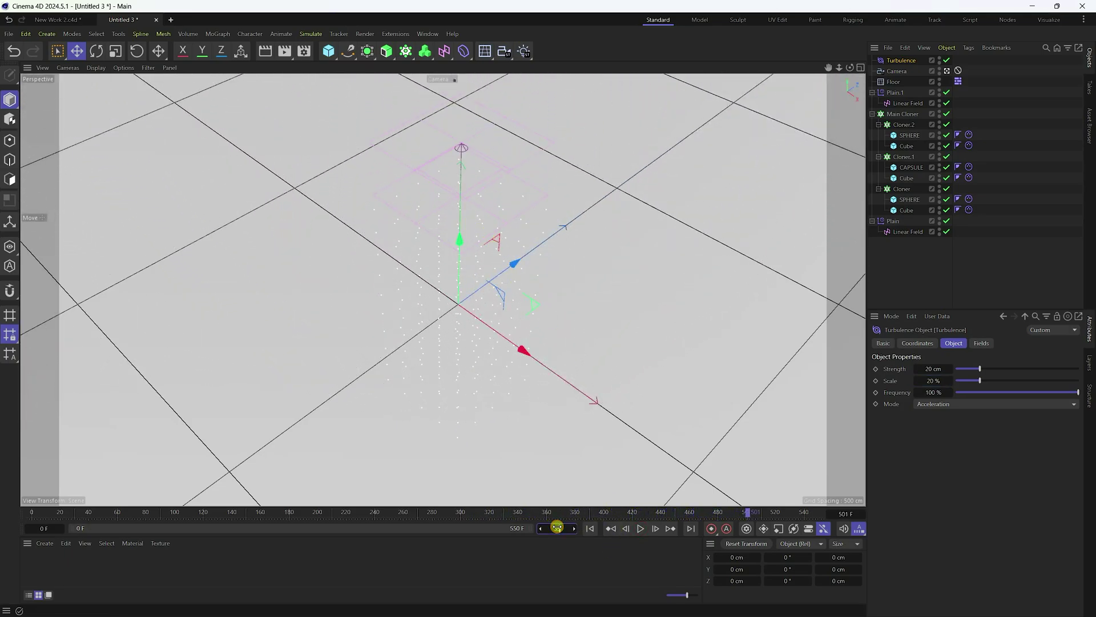
{"action": "type", "text": "500"}
{"action": "key", "text": "Return"}
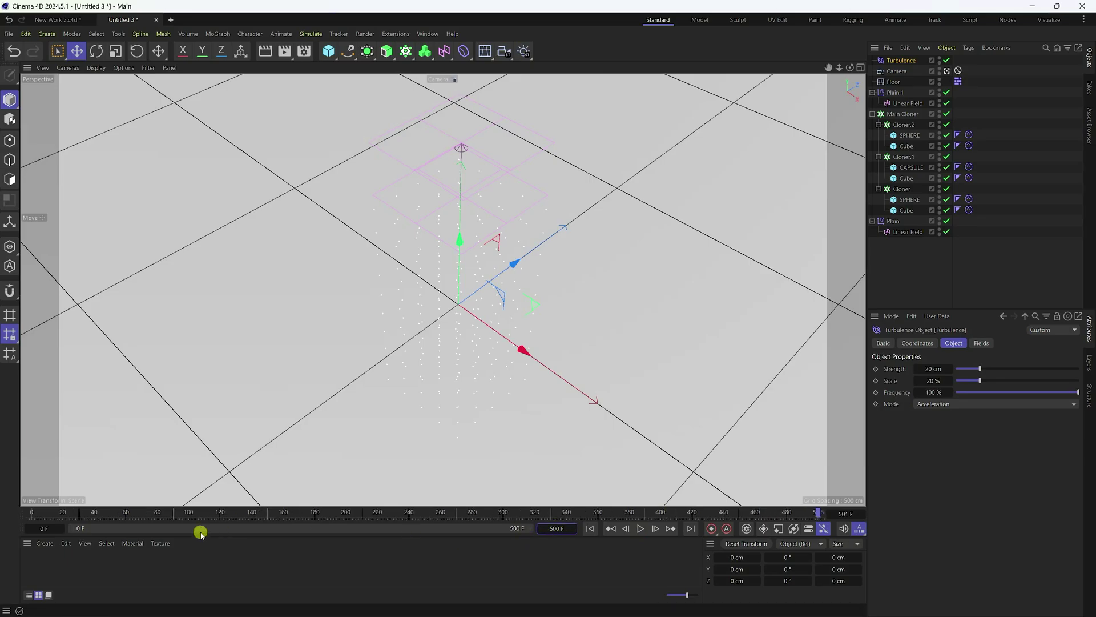
Load the saved materials from a file into the project.
{"action": "left_click", "coordinate": [45, 543]}
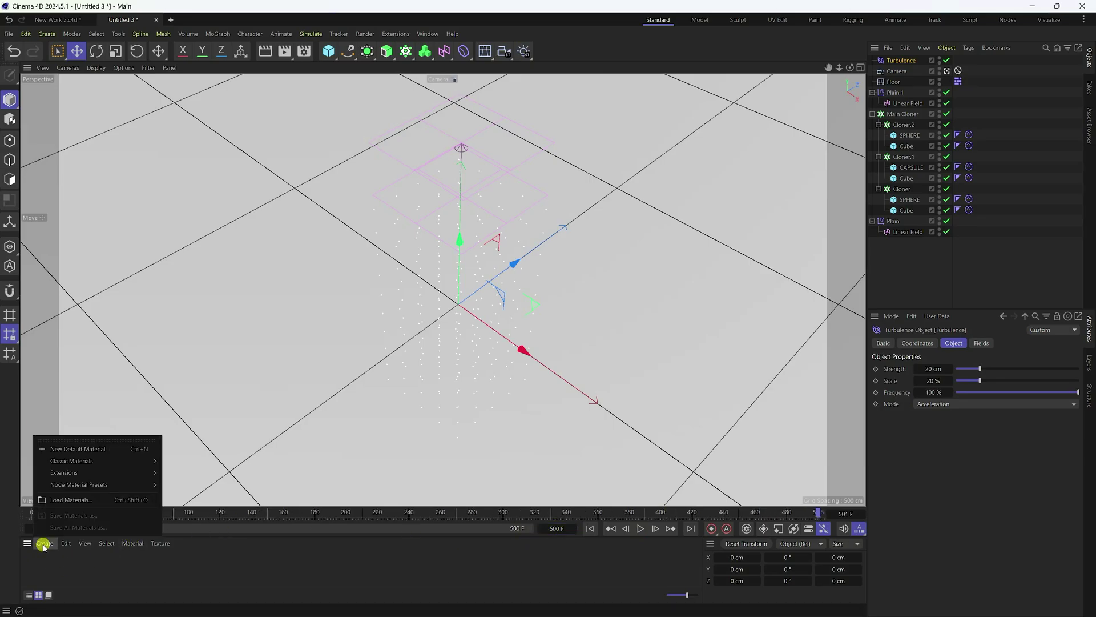
{"action": "left_click", "coordinate": [64, 501]}
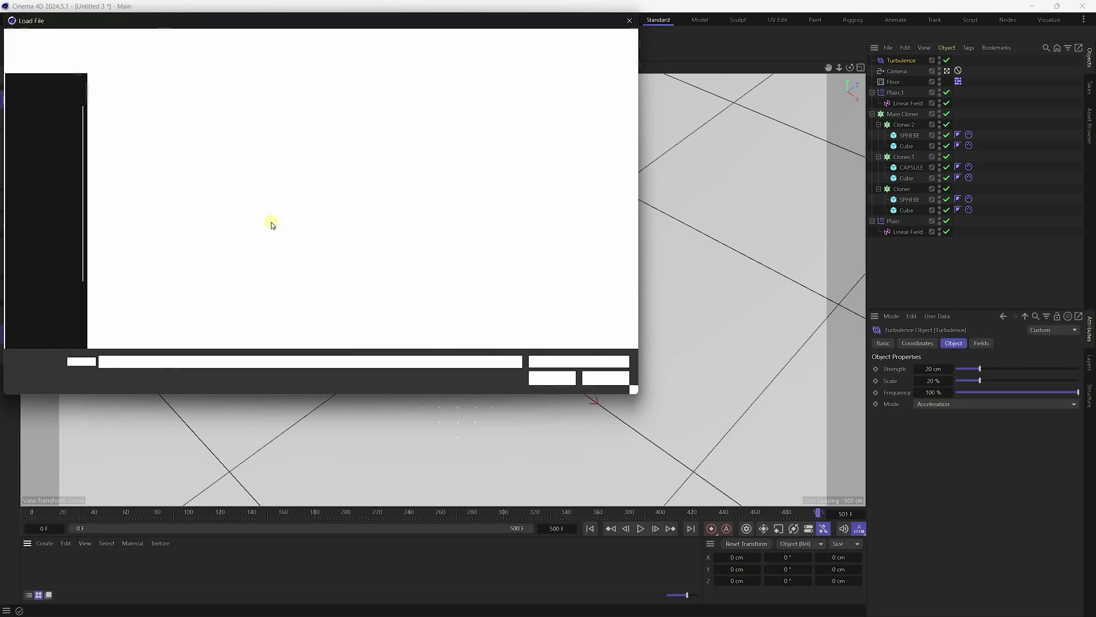
{"action": "left_click", "coordinate": [147, 209]}
{"action": "left_click", "coordinate": [547, 378]}
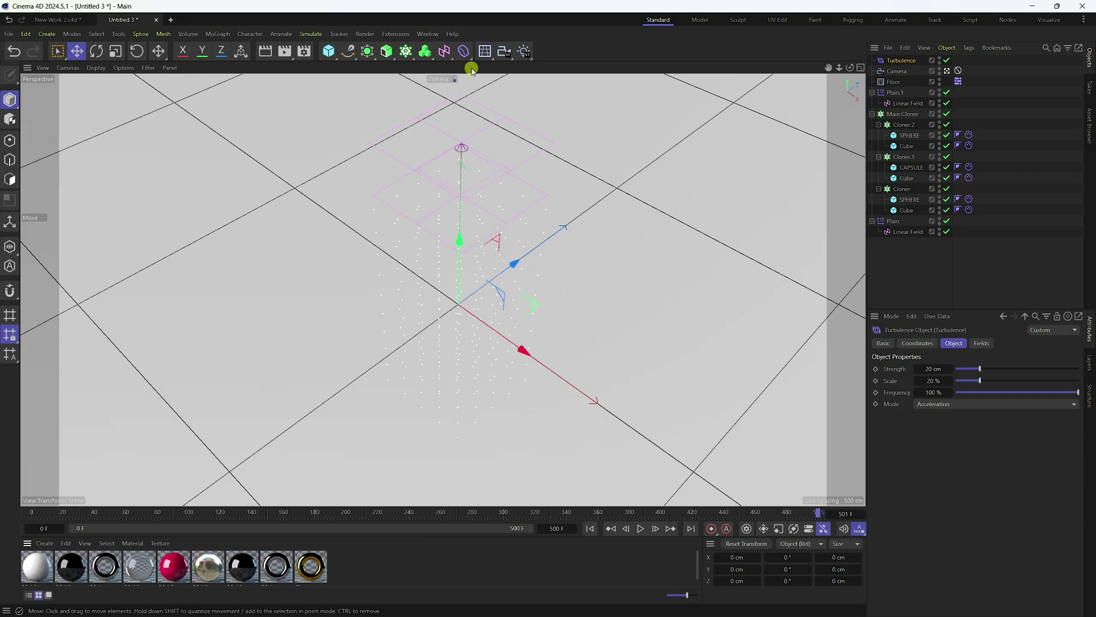
Add a Sky object and apply the Mat.2 environment material to it.
{"action": "left_click", "coordinate": [485, 51]}
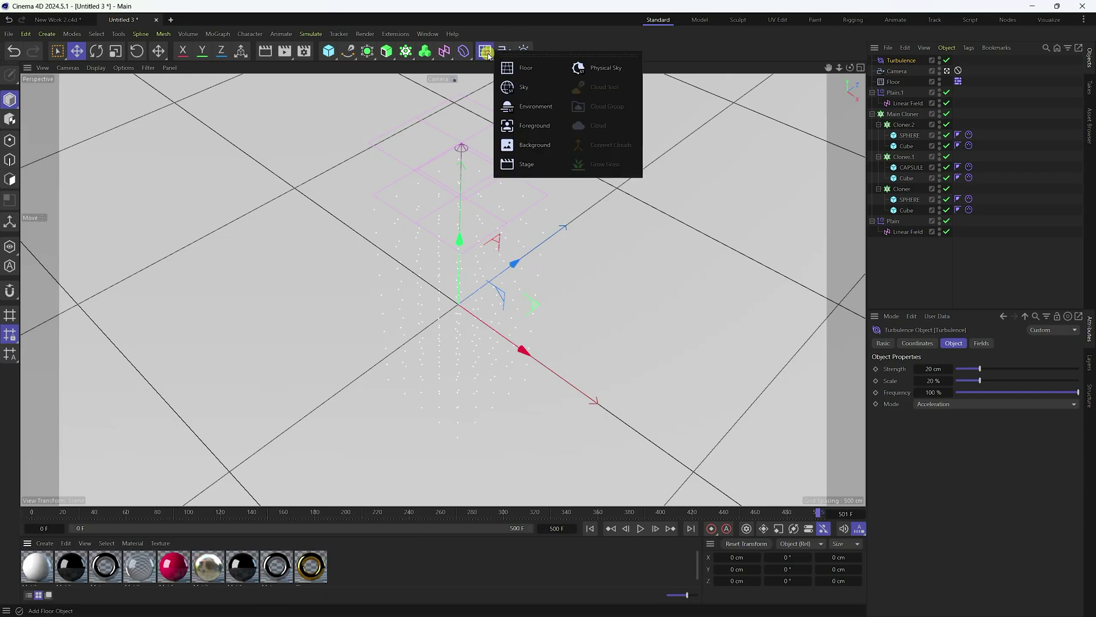
{"action": "left_click", "coordinate": [525, 86]}
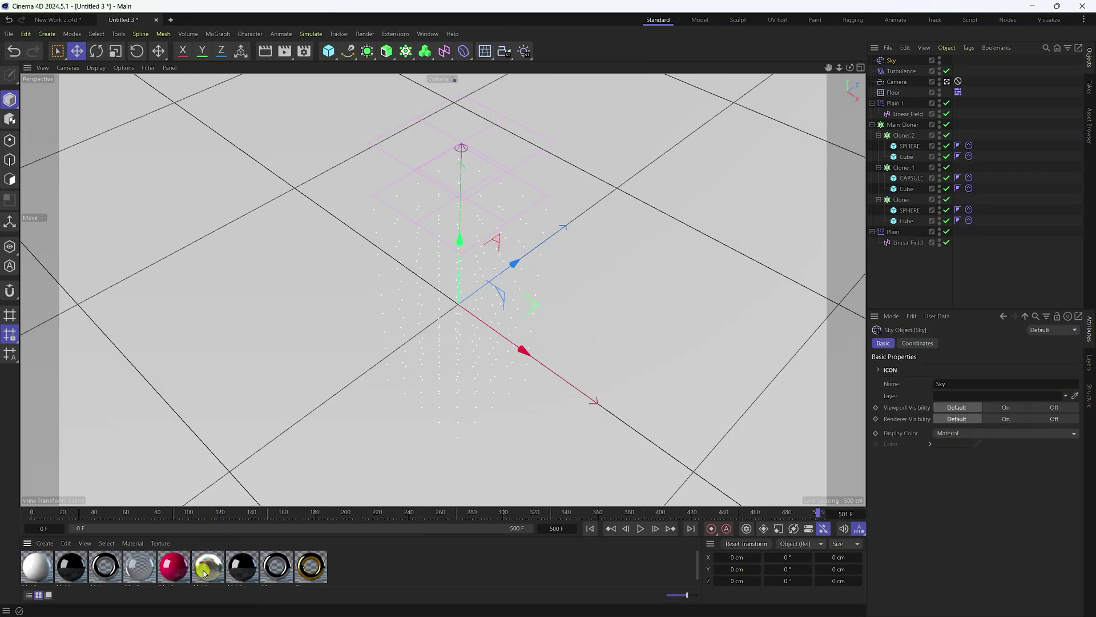
{"action": "left_click_drag", "start_coordinate": [422, 464], "coordinate": [889, 63]}
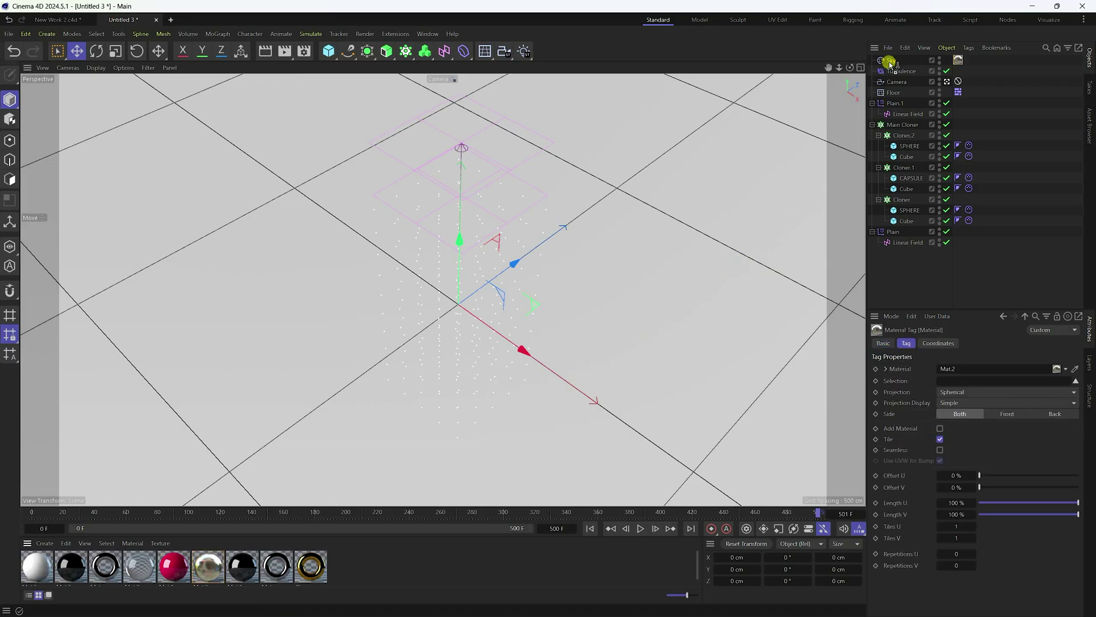
Add a Compositing tag to the Sky object and turn off Seen by Camera.
{"action": "left_click", "coordinate": [892, 61]}
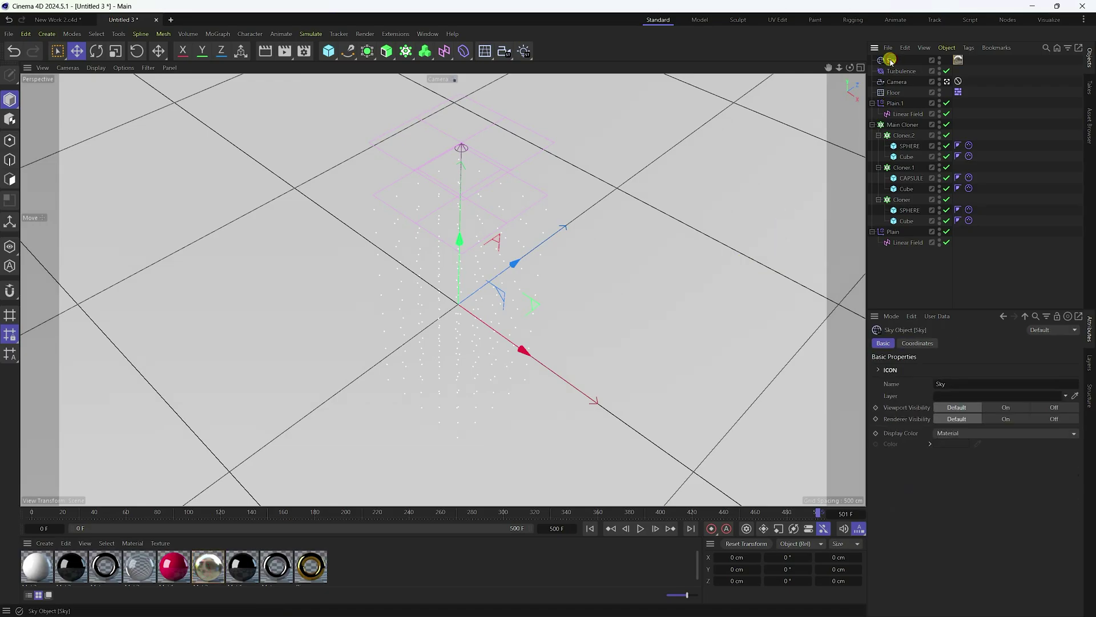
{"action": "right_click", "coordinate": [891, 61]}
{"action": "mouse_move", "coordinate": [935, 181]}
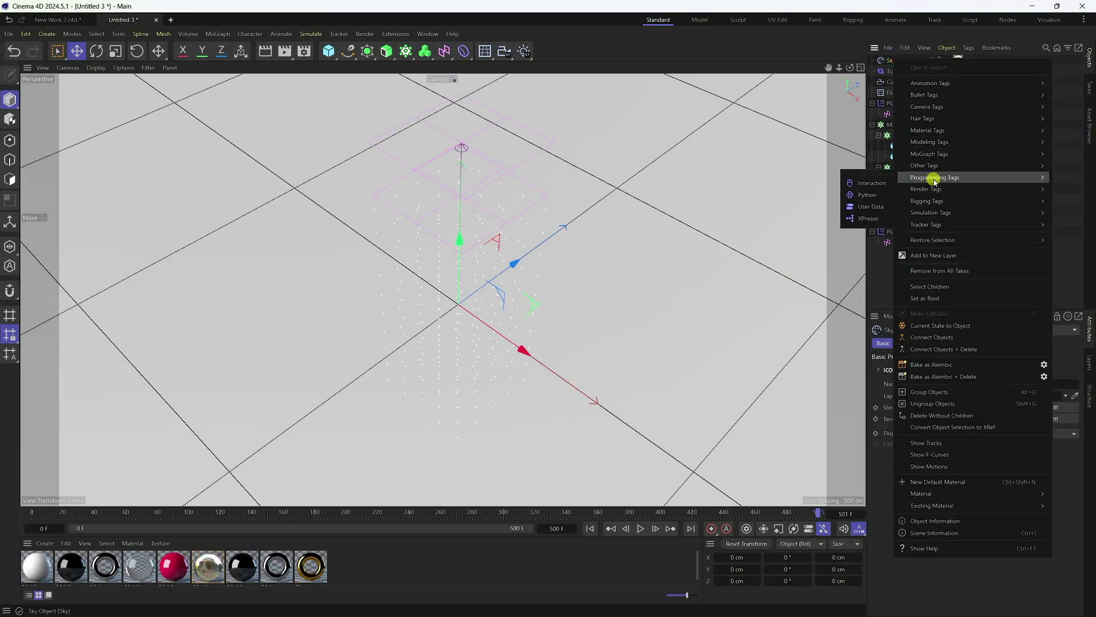
{"action": "mouse_move", "coordinate": [927, 203]}
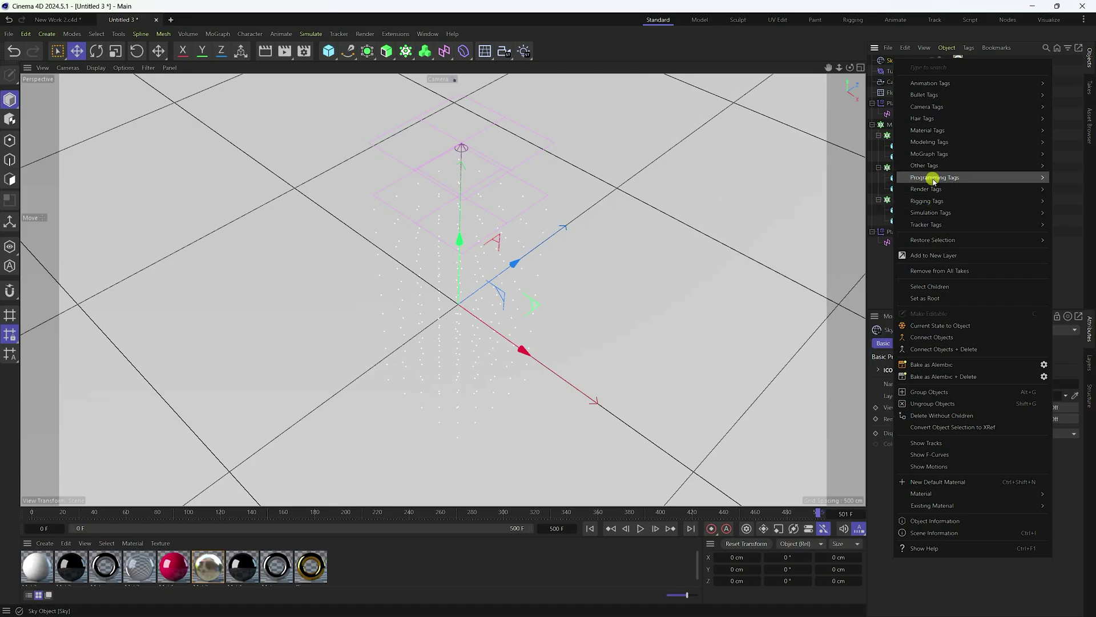
{"action": "left_click", "coordinate": [848, 222]}
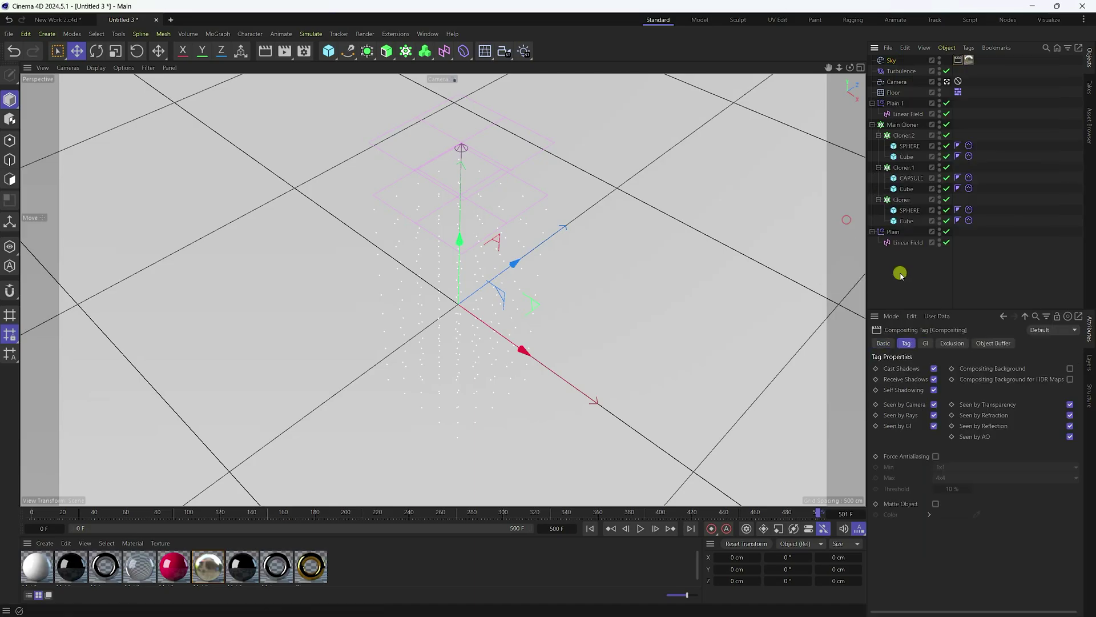
{"action": "left_click", "coordinate": [934, 404]}
Apply the Mat material to the Cube objects inside the cloners.
{"action": "left_click_drag", "start_coordinate": [276, 572], "coordinate": [784, 374]}
{"action": "left_click_drag", "start_coordinate": [907, 222], "coordinate": [906, 222]}
{"action": "left_click_drag", "start_coordinate": [796, 255], "coordinate": [910, 188]}
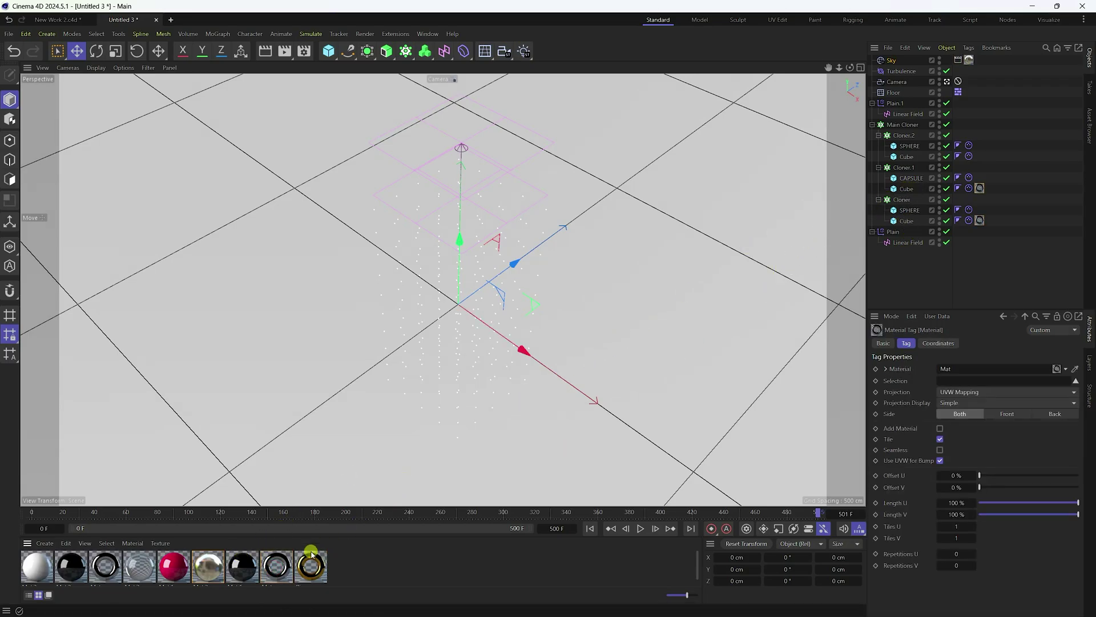
Apply the gold Ring material to both SPHERE objects and the red Mat.1 material to the CAPSULE object.
{"action": "mouse_move", "coordinate": [313, 557]}
{"action": "left_mouse_down"}
{"action": "mouse_move", "coordinate": [931, 186]}
{"action": "mouse_move", "coordinate": [911, 160]}
{"action": "mouse_move", "coordinate": [308, 572]}
{"action": "left_mouse_up"}
{"action": "left_click_drag", "start_coordinate": [963, 220], "coordinate": [912, 149]}
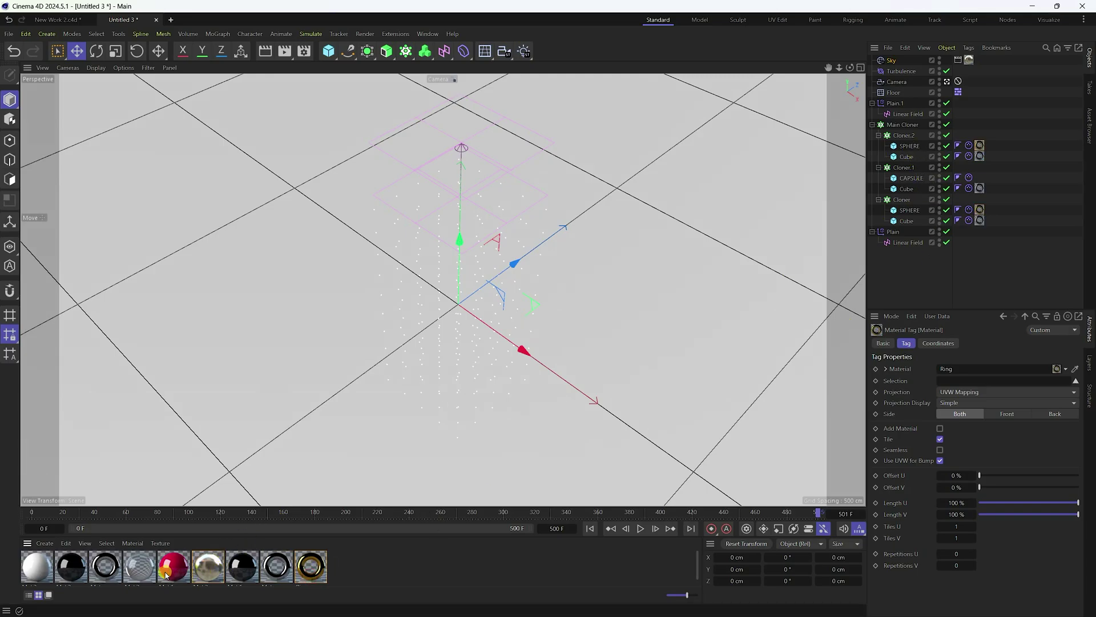
{"action": "left_click_drag", "start_coordinate": [897, 220], "coordinate": [908, 178]}
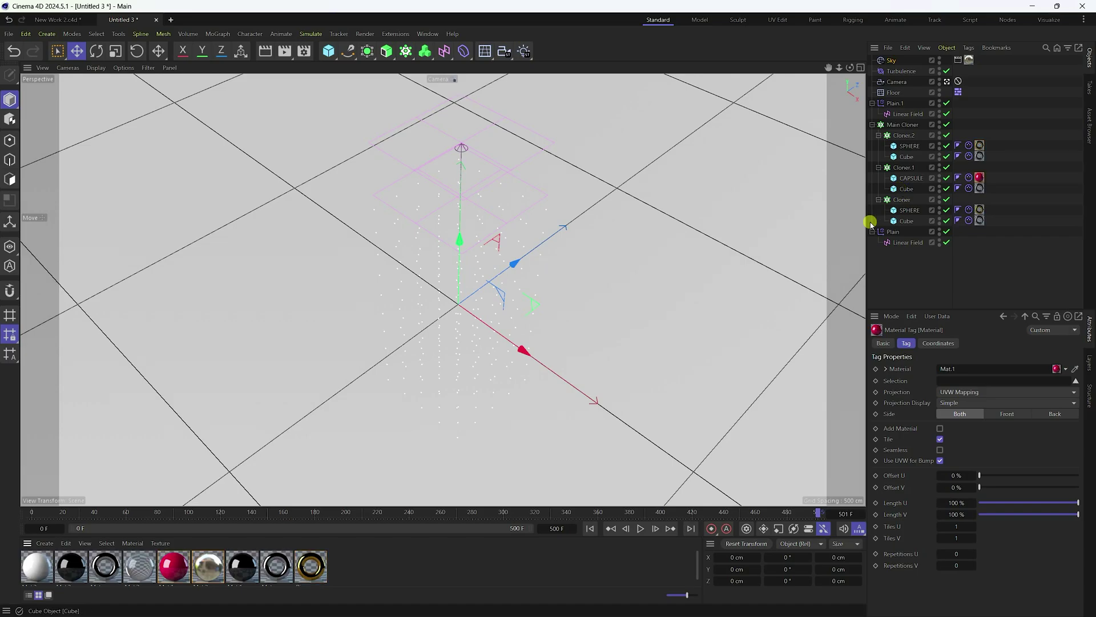
Play the simulation from the start, and replace the material on Cloner.2's SPHERE with the translucent grey one.
{"action": "left_click", "coordinate": [591, 528]}
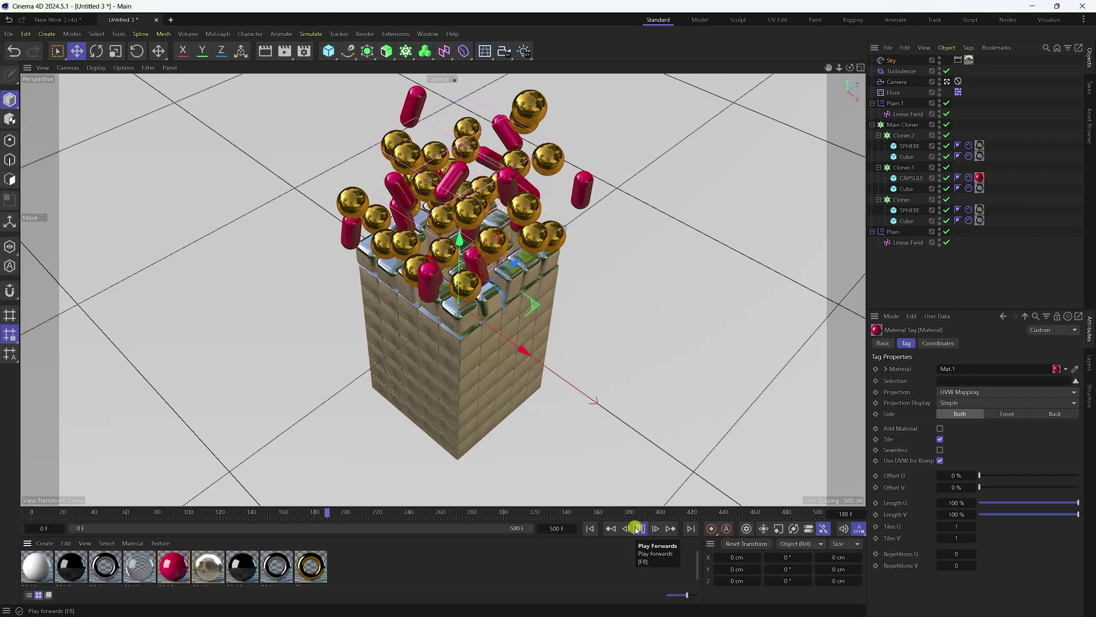
{"action": "left_click", "coordinate": [638, 528]}
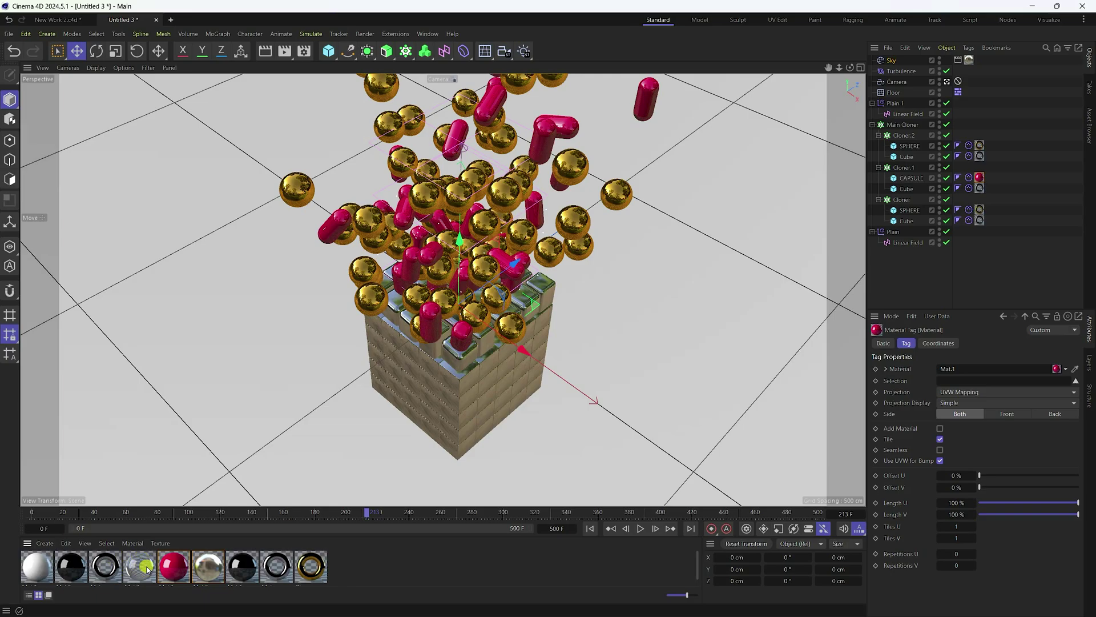
{"action": "left_click_drag", "start_coordinate": [146, 569], "coordinate": [1078, 330]}
{"action": "left_click_drag", "start_coordinate": [980, 146], "coordinate": [980, 146]}
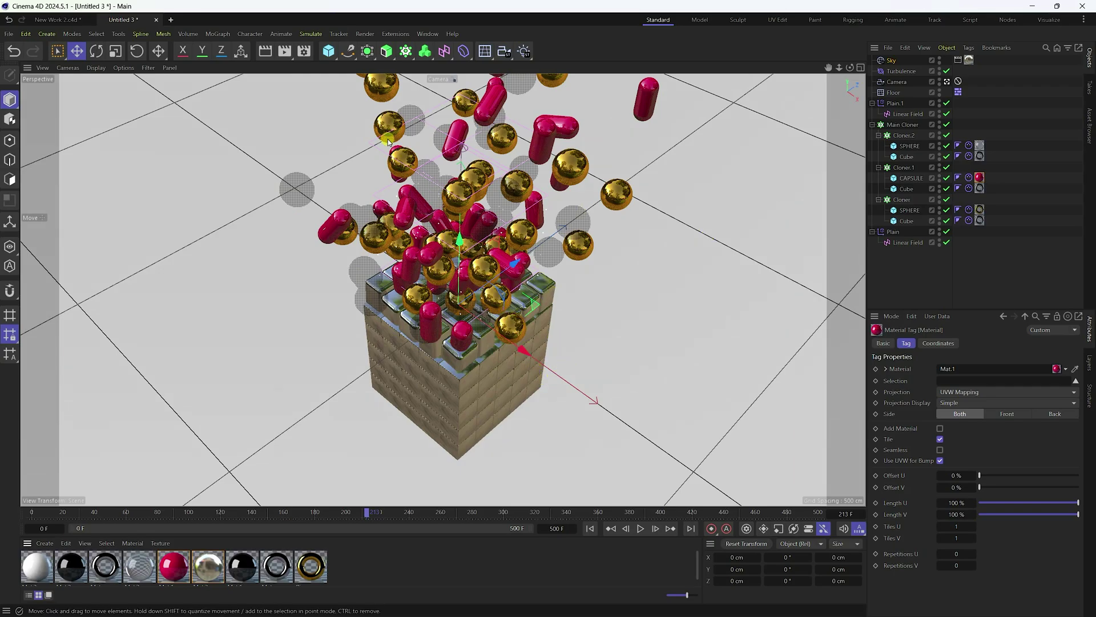
Add a Cube object to the scene and play the animation from the start to frame 74.
{"action": "left_click", "coordinate": [328, 51]}
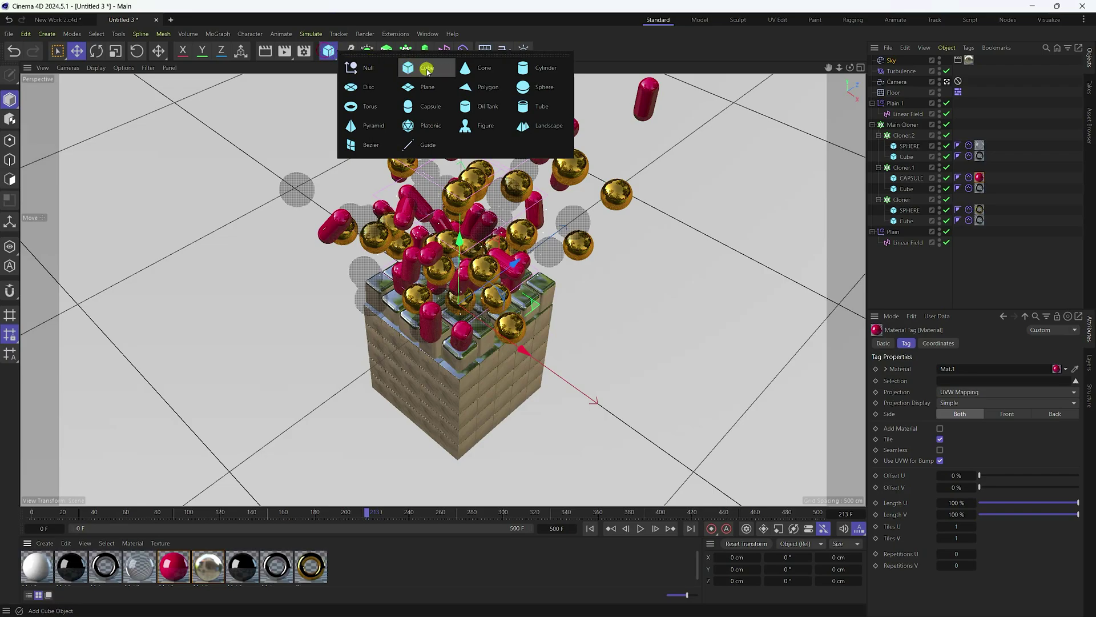
{"action": "left_click", "coordinate": [441, 73]}
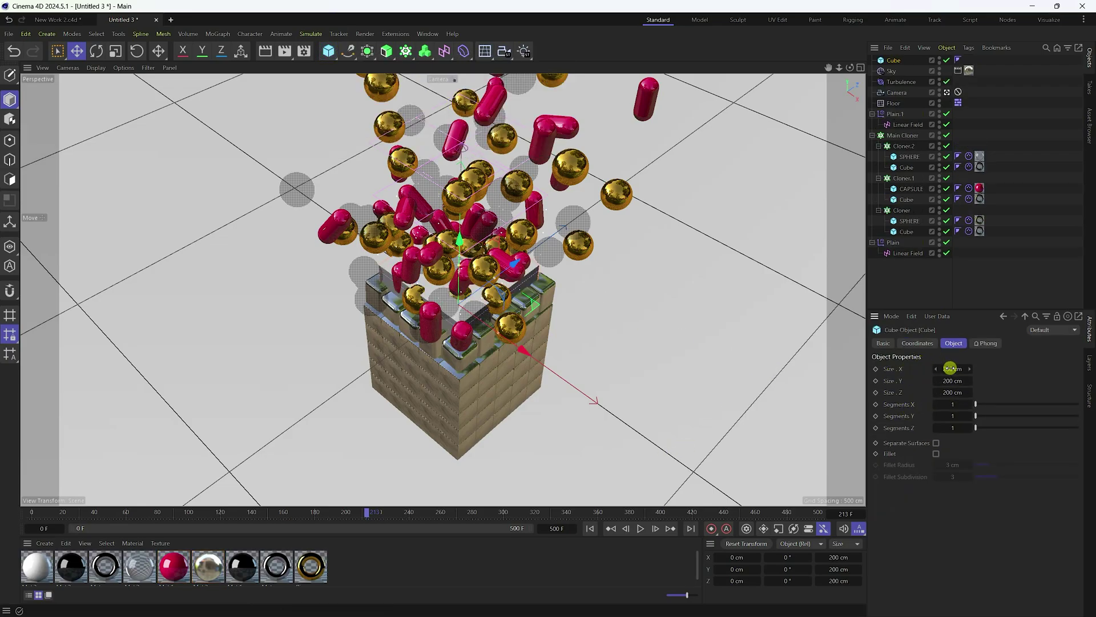
{"action": "left_click", "coordinate": [195, 515]}
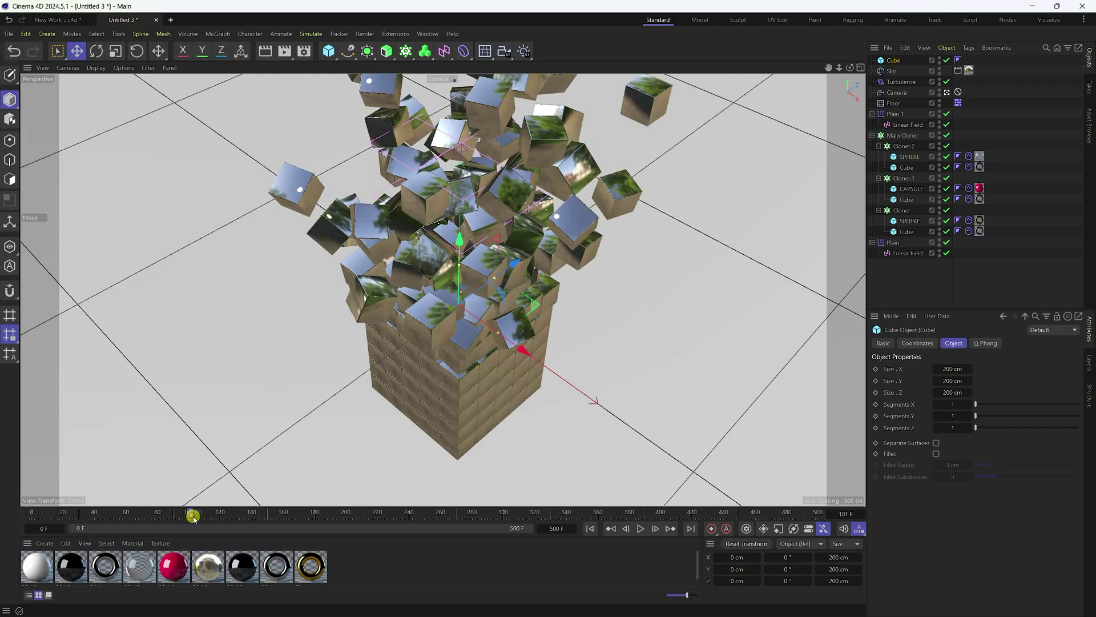
{"action": "left_click", "coordinate": [590, 529]}
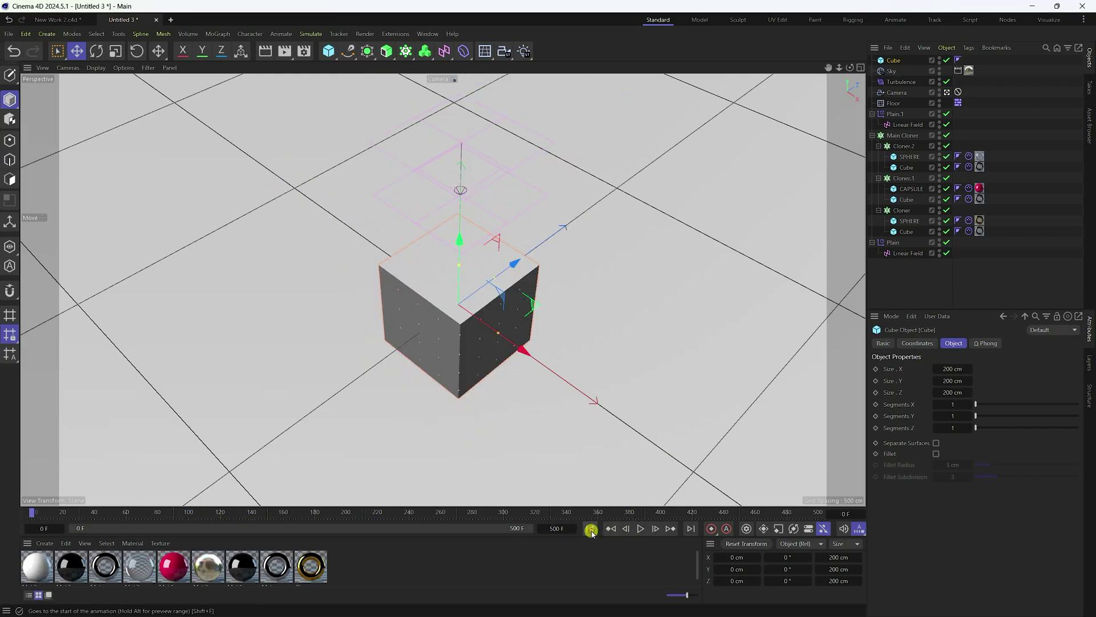
{"action": "left_click", "coordinate": [642, 529]}
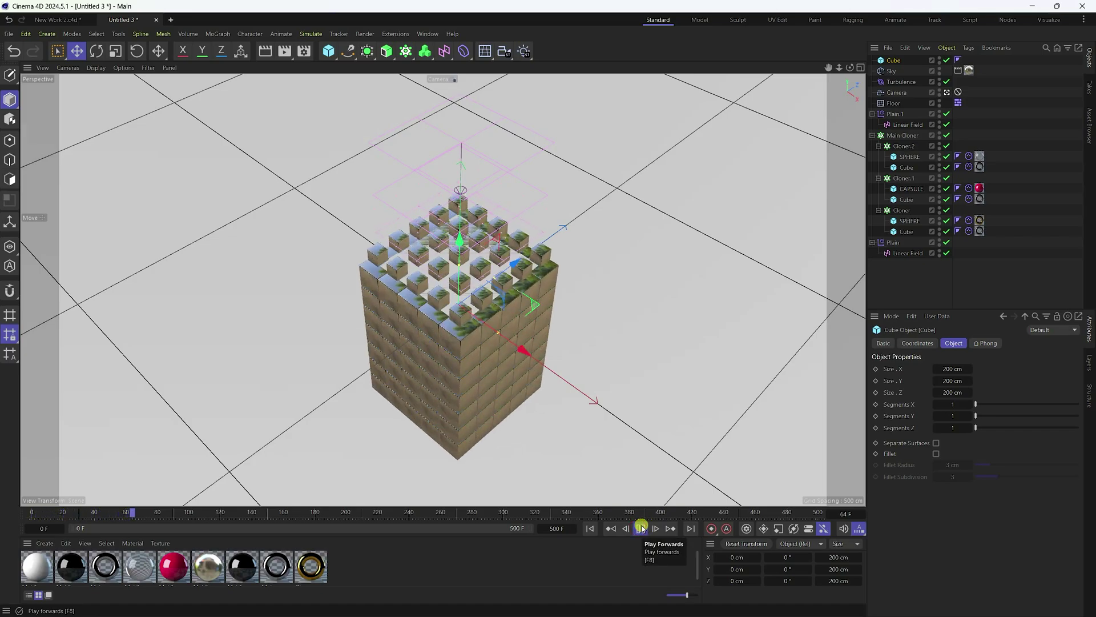
{"action": "left_click", "coordinate": [642, 529]}
Set the new cube's X, Y and Z sizes to 320 cm so that it encloses the cloned cubes in the top view.
{"action": "middle_click", "coordinate": [685, 247]}
{"action": "middle_click", "coordinate": [645, 181]}
{"action": "scroll", "coordinate": [600, 267], "scroll_direction": "down", "scroll_amount": 4}
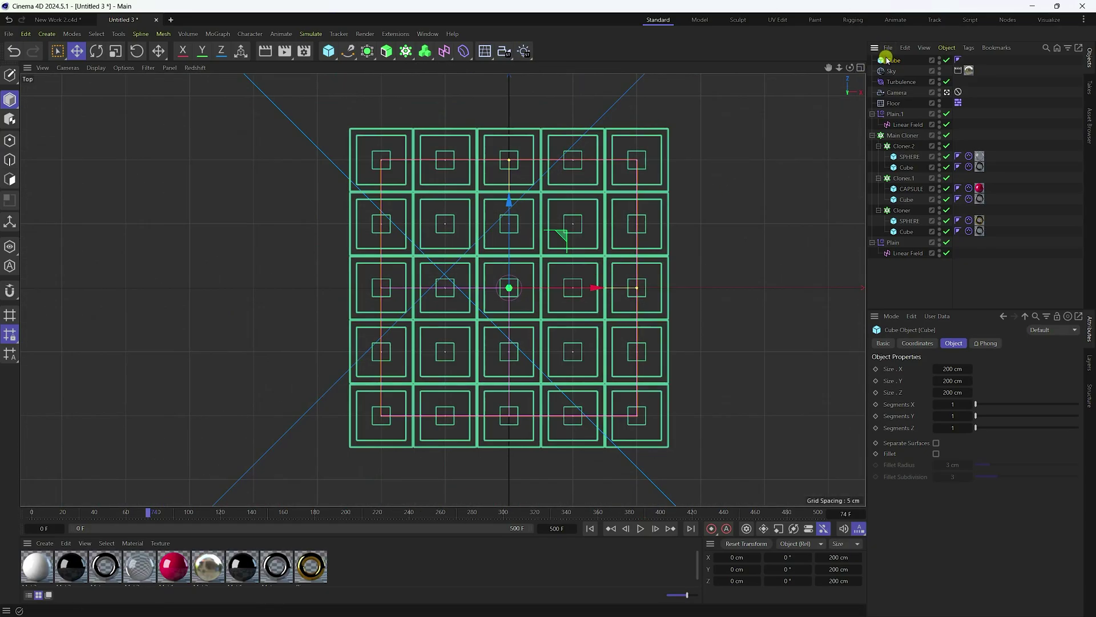
{"action": "left_click_drag", "start_coordinate": [950, 368], "coordinate": [952, 368]}
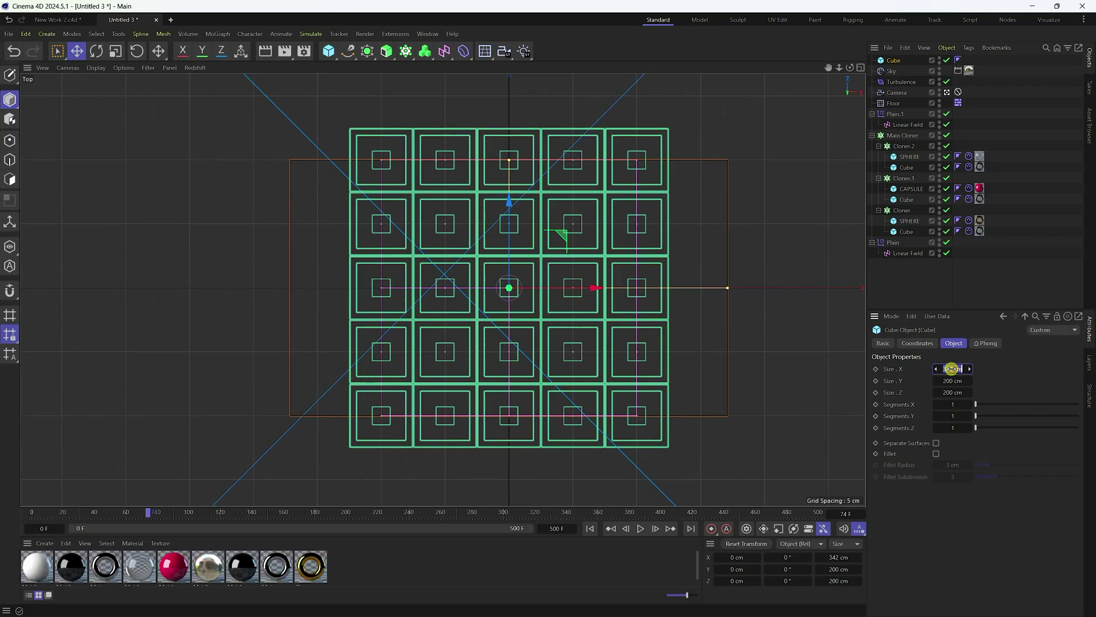
{"action": "key", "text": "Return"}
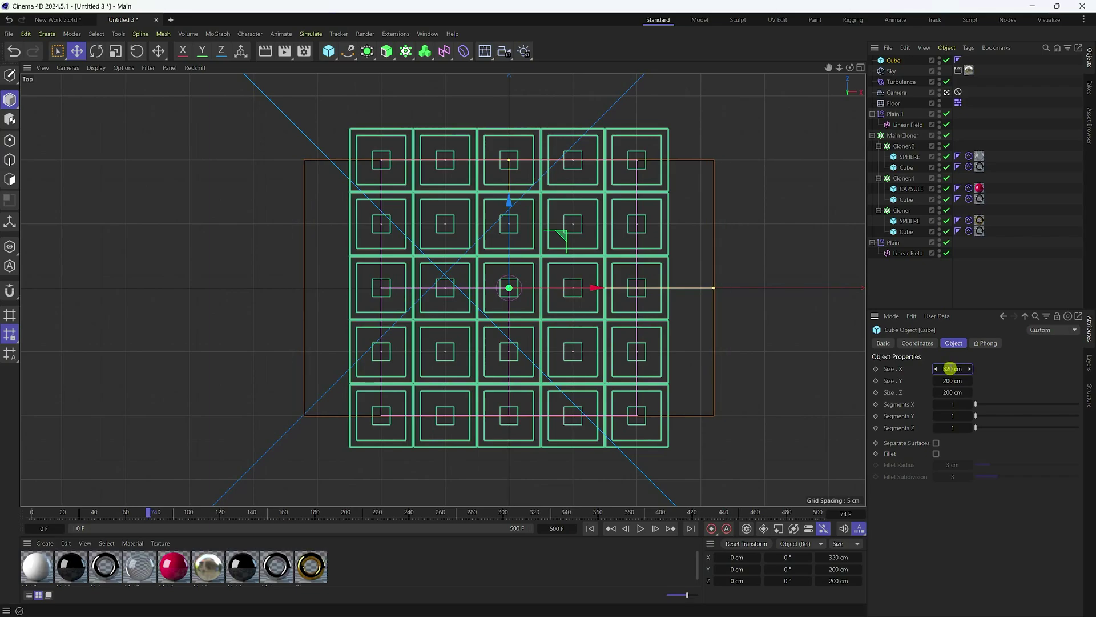
{"action": "left_click", "coordinate": [949, 378]}
{"action": "key", "text": "Return"}
{"action": "scroll", "coordinate": [454, 229], "scroll_direction": "down", "scroll_amount": 5}
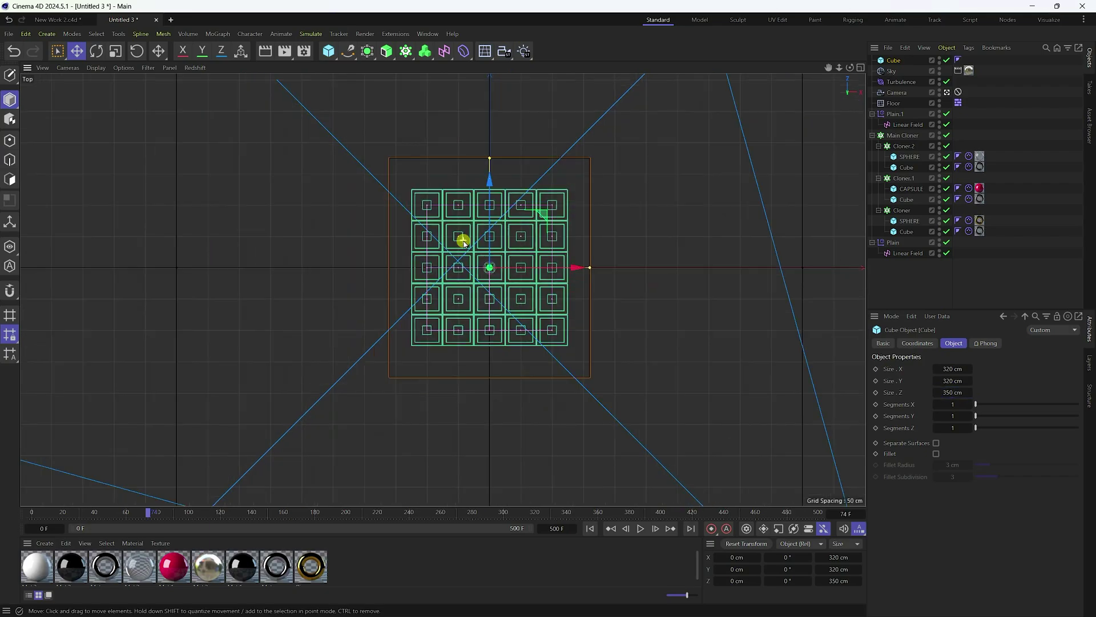
{"action": "scroll", "coordinate": [460, 238], "scroll_direction": "up", "scroll_amount": 3}
{"action": "scroll", "coordinate": [949, 392], "scroll_direction": "down", "scroll_amount": 2}
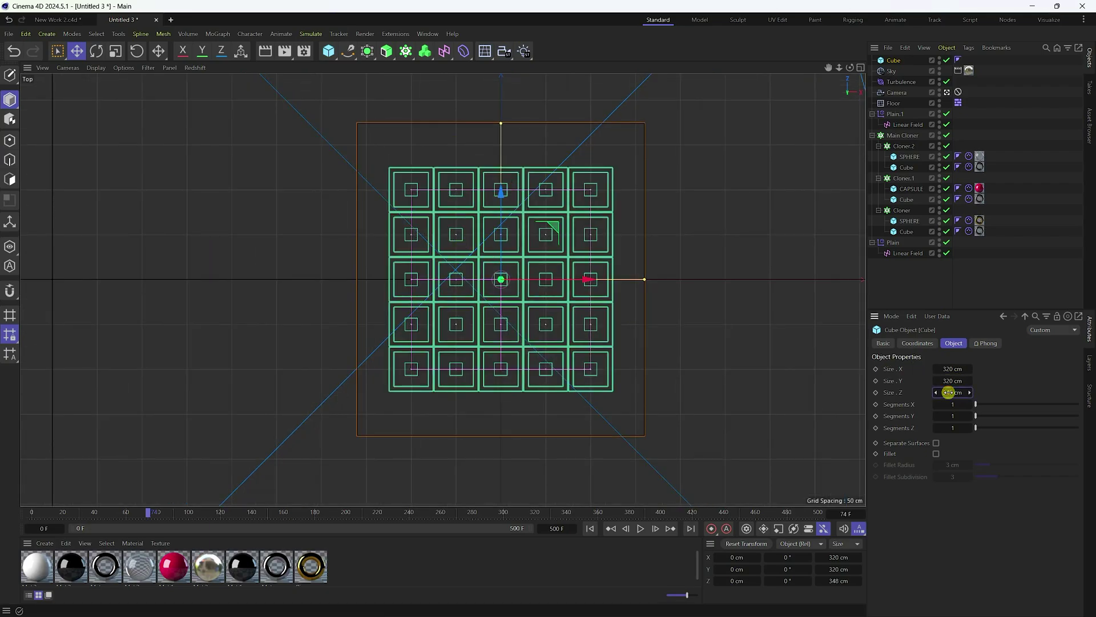
{"action": "left_click_drag", "start_coordinate": [949, 393], "coordinate": [948, 391]}
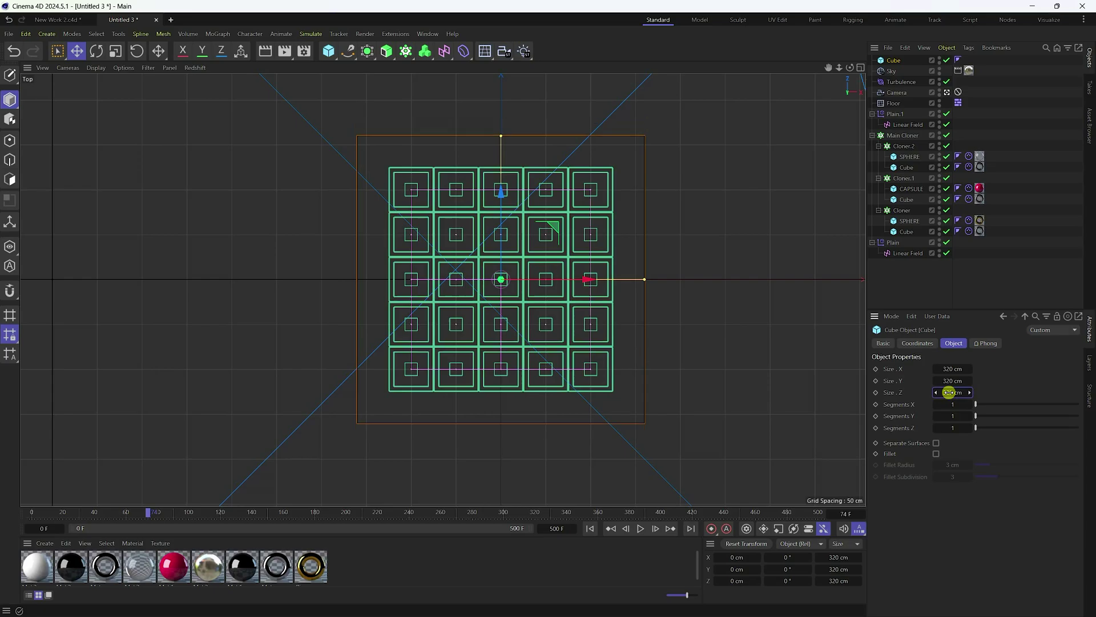
Make the enclosing cube editable and delete its top polygon.
{"action": "middle_click", "coordinate": [460, 277]}
{"action": "middle_click", "coordinate": [256, 212]}
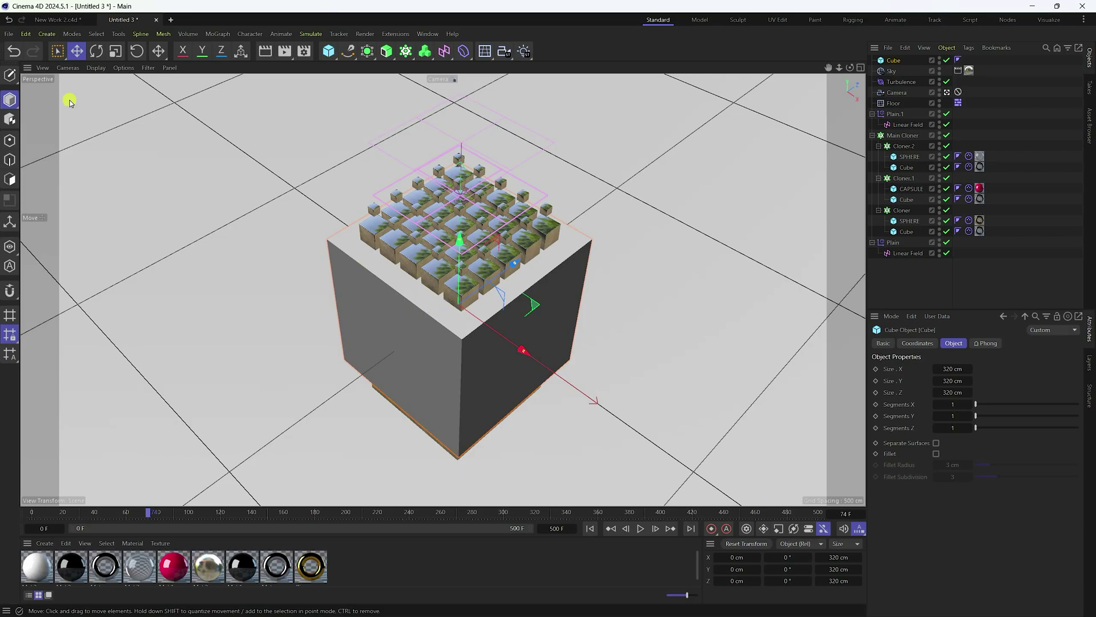
{"action": "left_click", "coordinate": [12, 80]}
{"action": "left_click", "coordinate": [10, 179]}
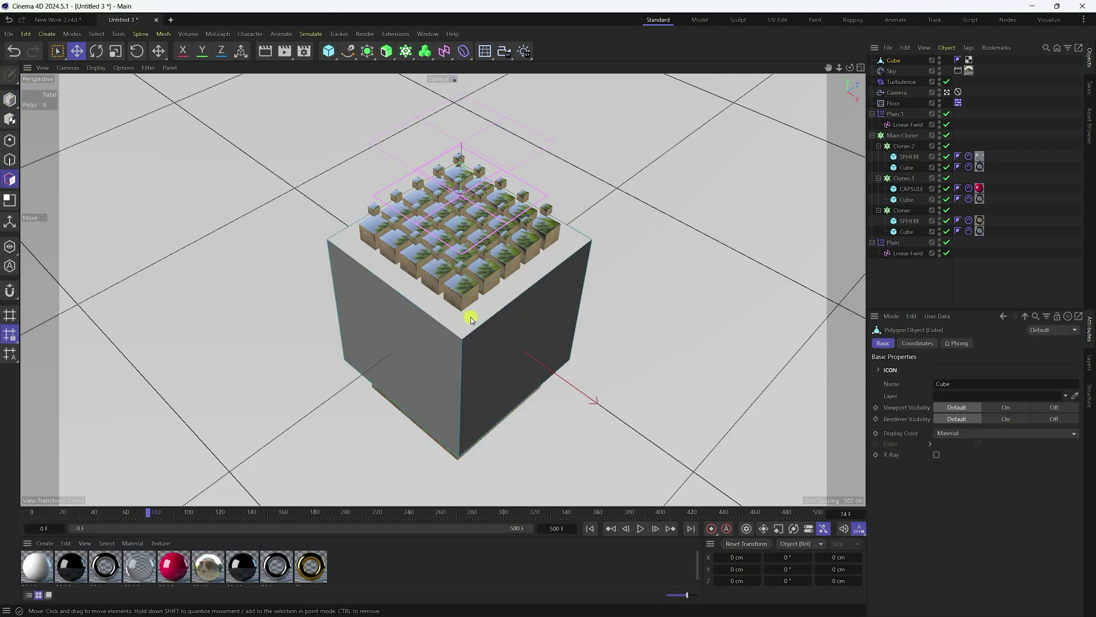
{"action": "left_click", "coordinate": [434, 300]}
{"action": "key", "text": "Delete"}
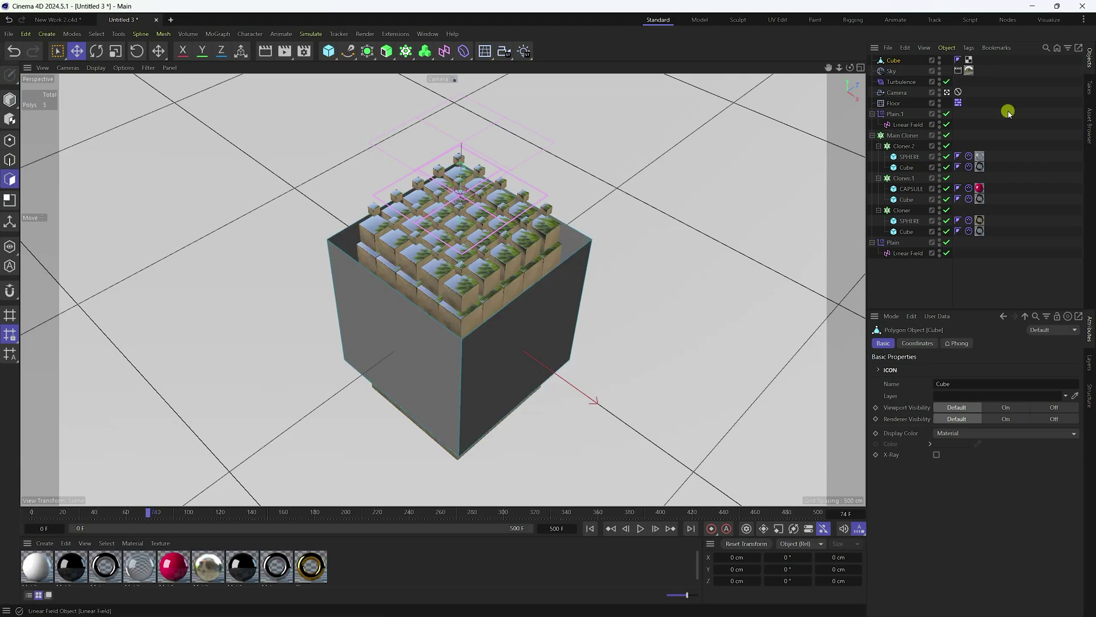
Leave the scene camera's view and delete the bottom polygon of the enclosing cube.
{"action": "left_click", "coordinate": [949, 92]}
{"action": "left_click_drag", "start_coordinate": [506, 365], "coordinate": [525, 342], "text": "alt"}
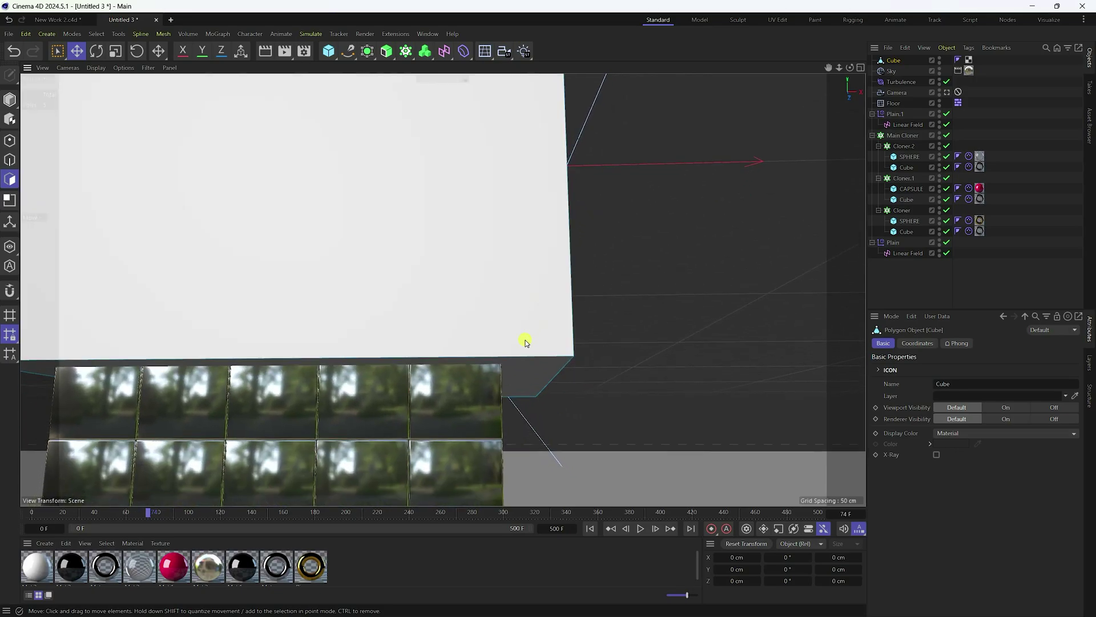
{"action": "left_click", "coordinate": [528, 374]}
{"action": "key", "text": "ctrl+shift+a"}
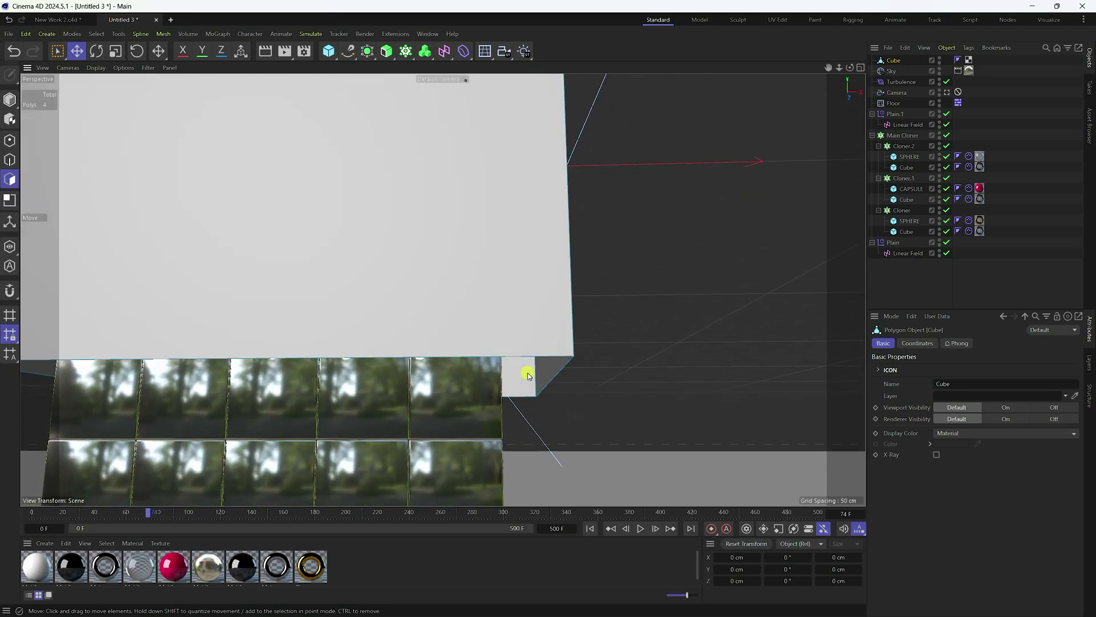
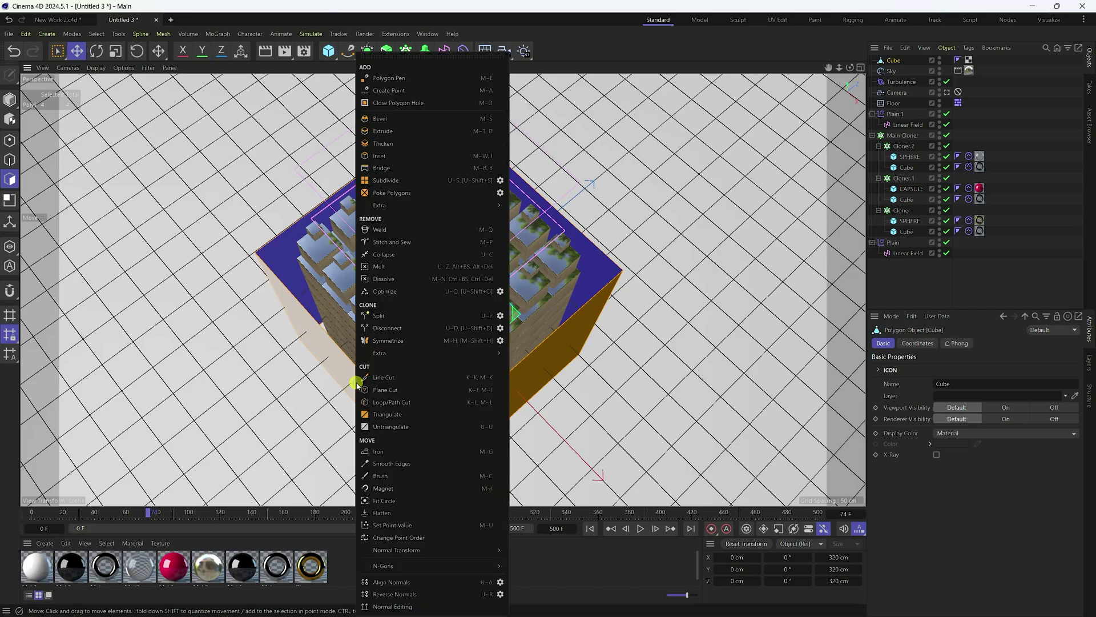
Extrude the enclosing cube's four walls by 5 cm, trying caps with a 90° maximum angle before restoring 91° without caps.
{"action": "left_click", "coordinate": [378, 132]}
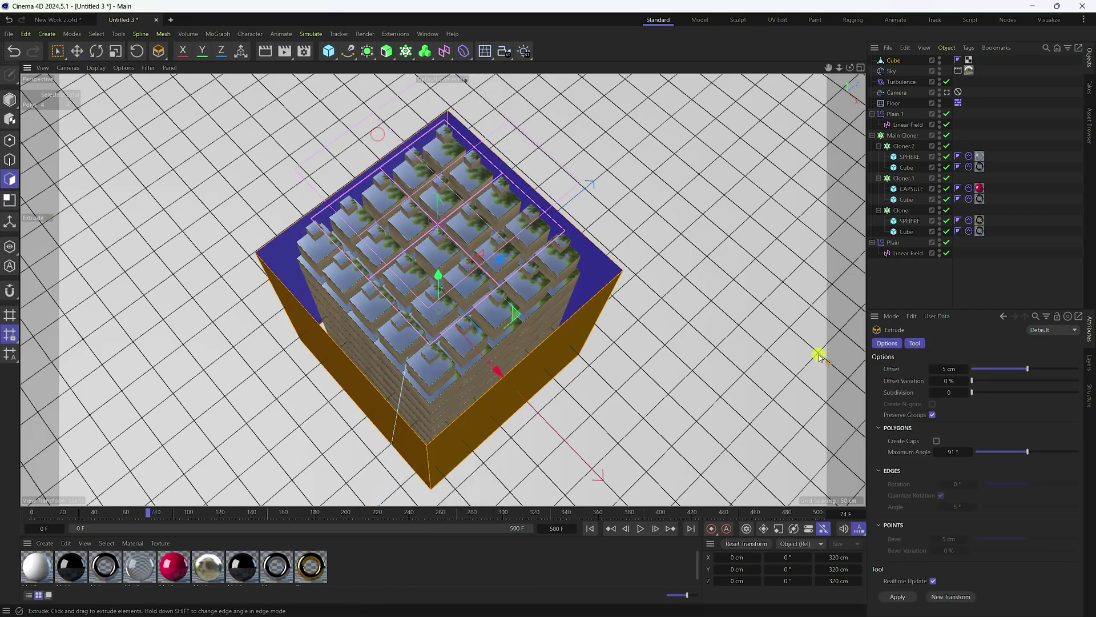
{"action": "left_click", "coordinate": [937, 441]}
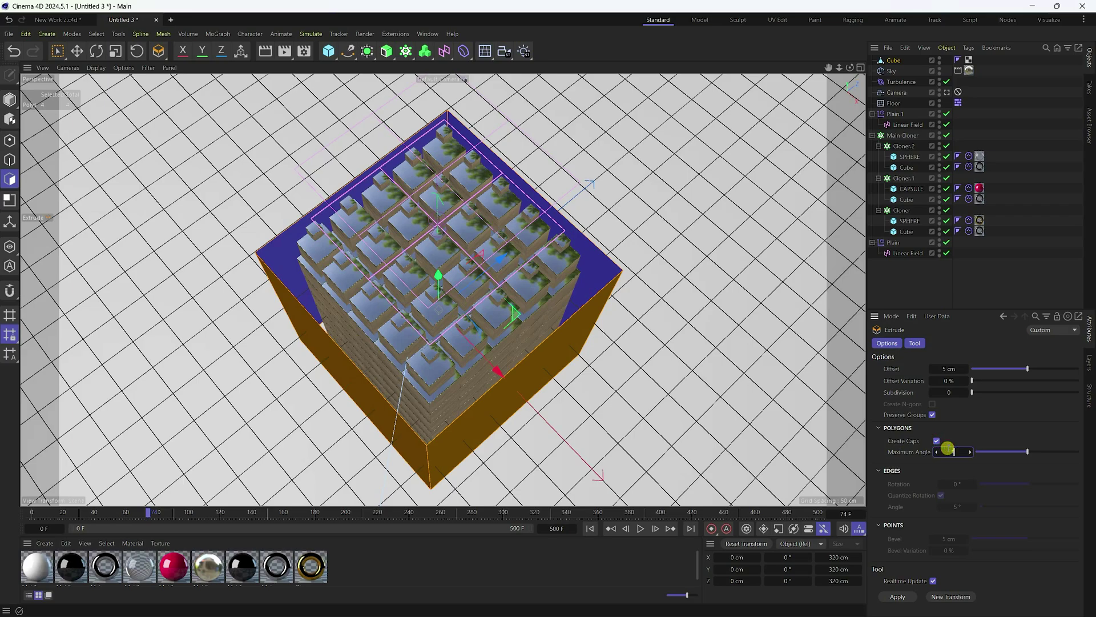
{"action": "key", "text": "Return"}
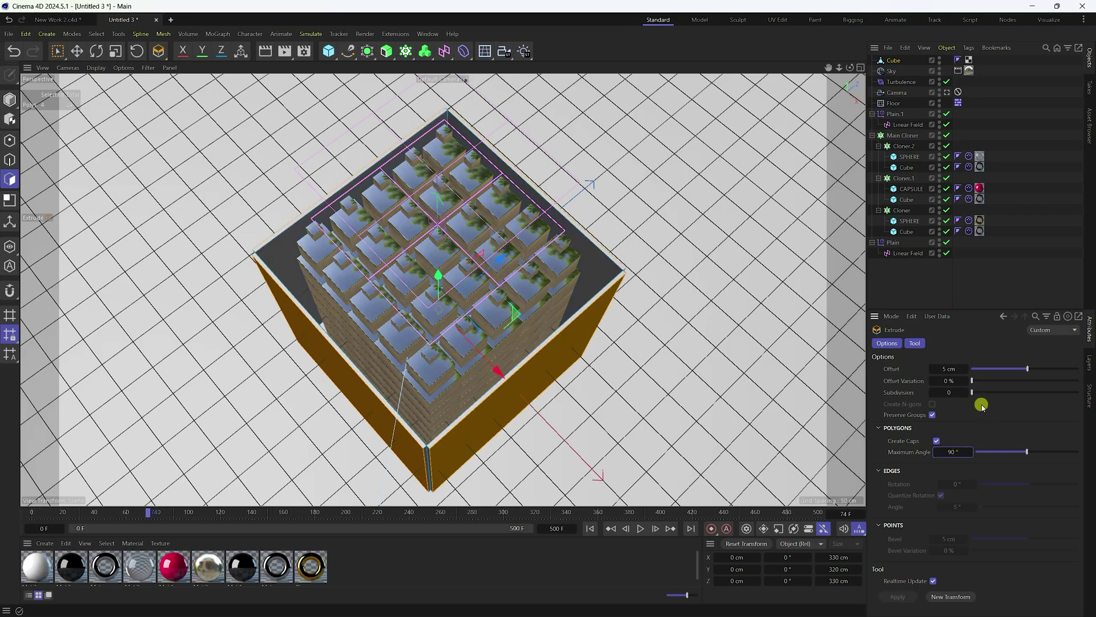
{"action": "left_click", "coordinate": [934, 441]}
{"action": "type", "text": "1"}
{"action": "key", "text": "Return"}
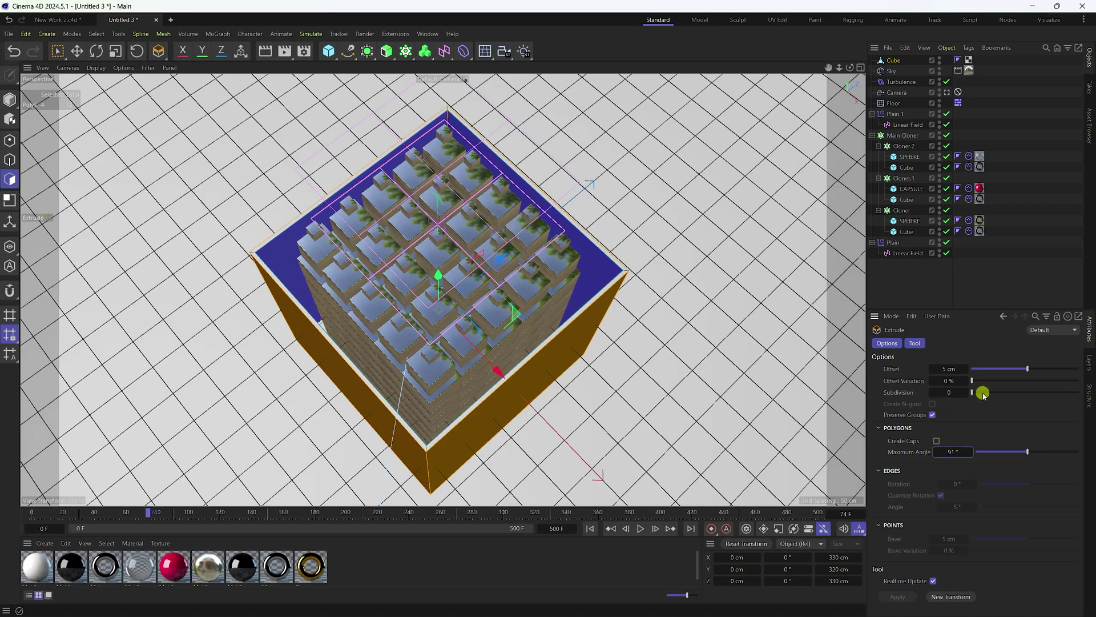
Set the wall extrusion's offset to -10 cm with 100 % offset variation, and enable Create Caps.
{"action": "left_click", "coordinate": [949, 370]}
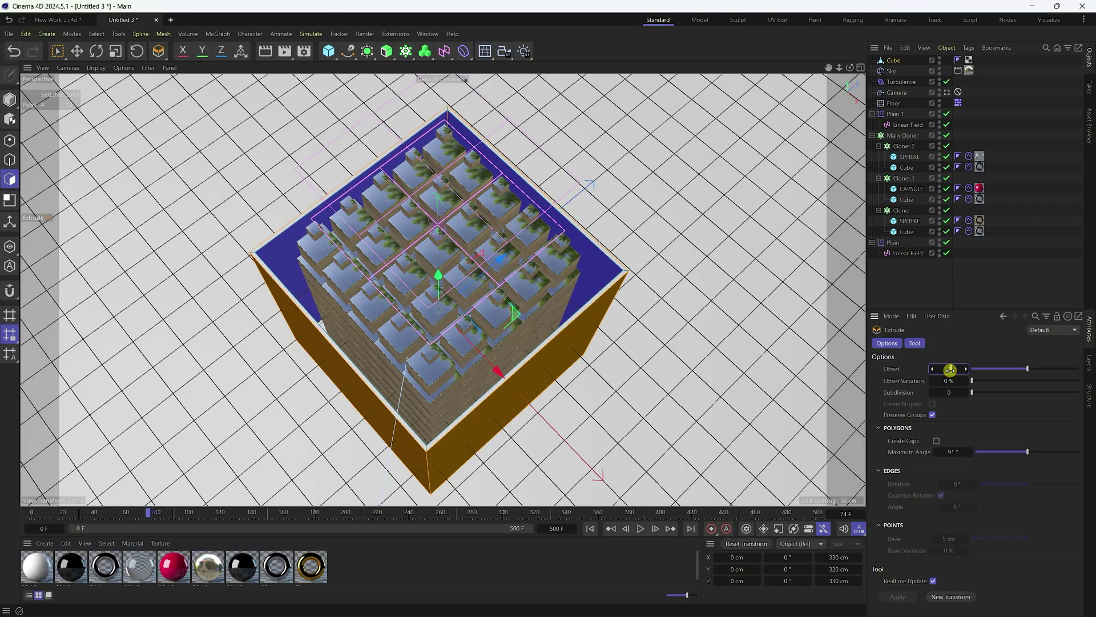
{"action": "left_click_drag", "start_coordinate": [949, 370], "coordinate": [949, 369]}
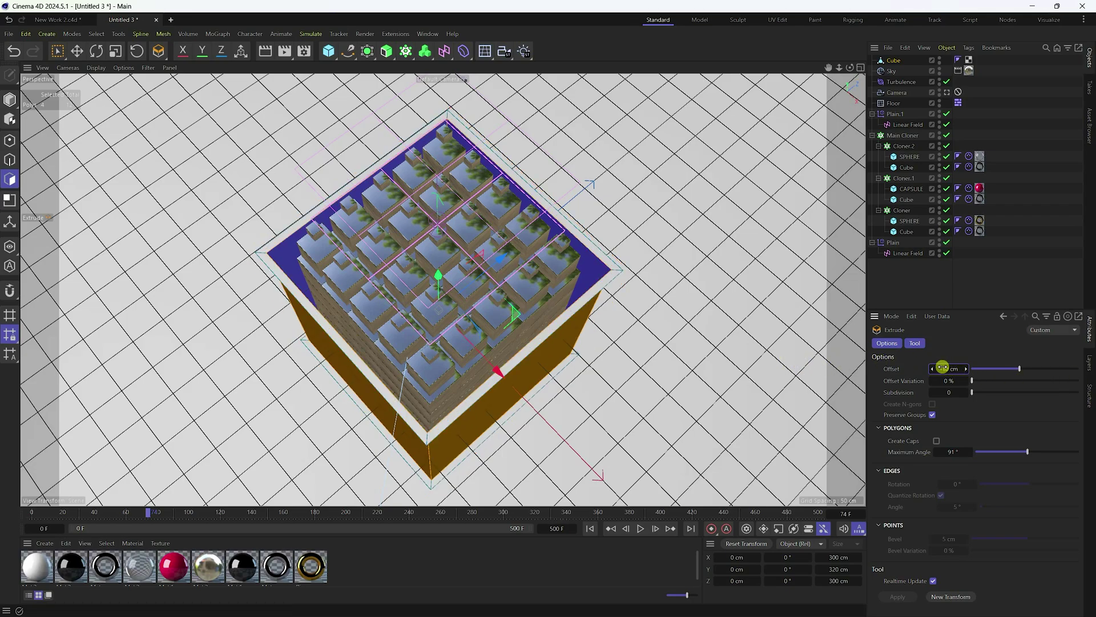
{"action": "left_click_drag", "start_coordinate": [976, 381], "coordinate": [1091, 387]}
{"action": "left_click", "coordinate": [932, 415]}
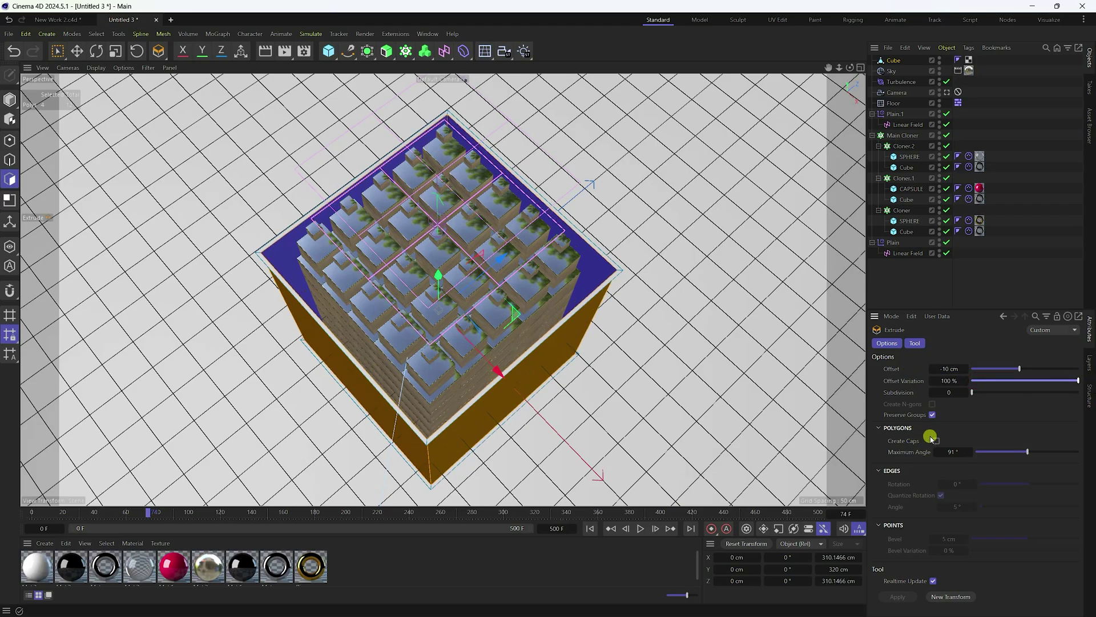
{"action": "left_click", "coordinate": [936, 440]}
{"action": "left_click_drag", "start_coordinate": [433, 355], "coordinate": [457, 317], "text": "alt"}
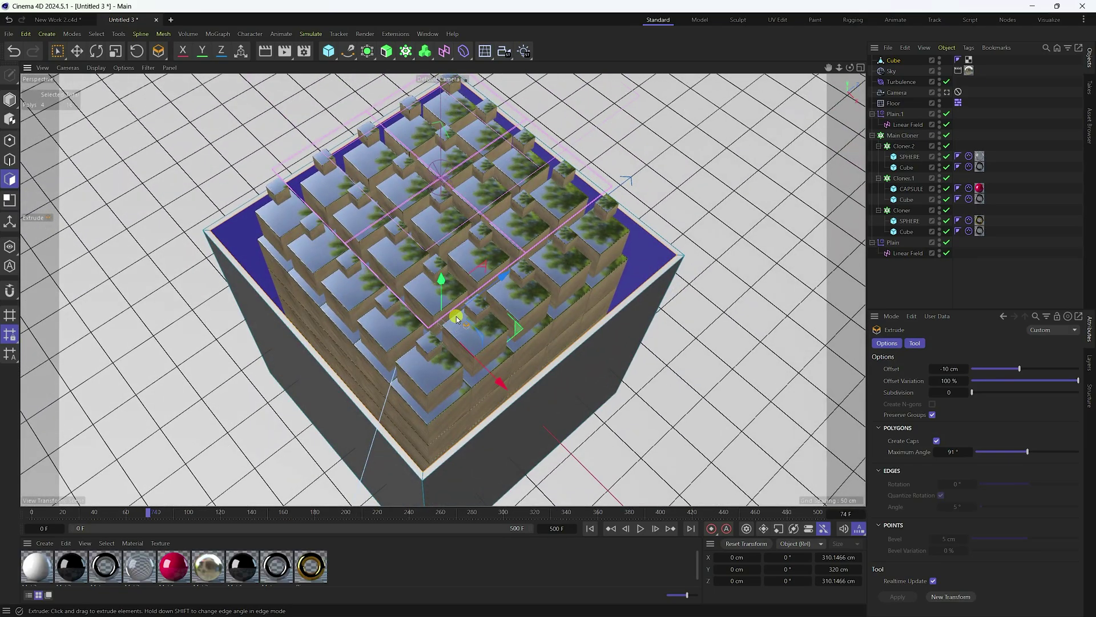
Change the offset of the enclosing cube's wall extrusion to -20 cm.
{"action": "left_click", "coordinate": [951, 369]}
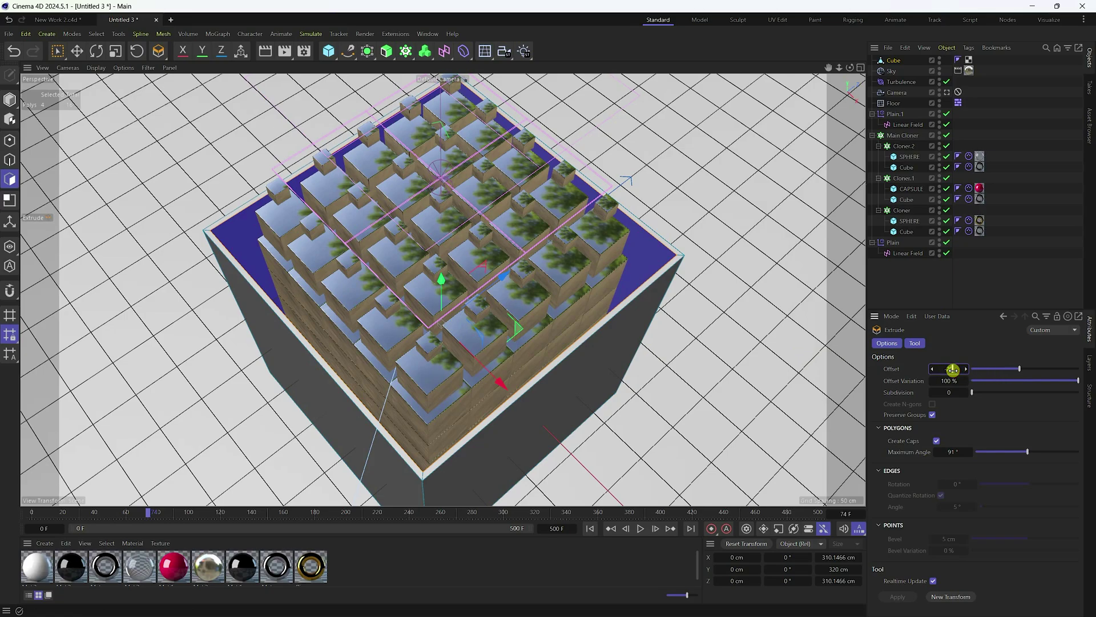
{"action": "left_click_drag", "start_coordinate": [952, 370], "coordinate": [951, 370]}
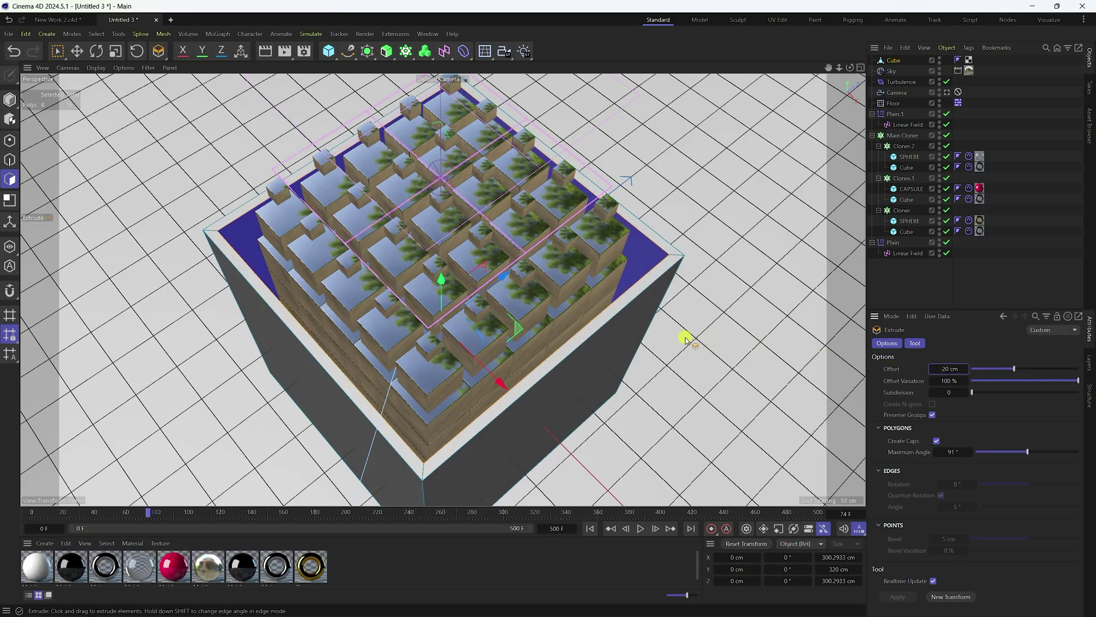
{"action": "mouse_move", "coordinate": [581, 295]}
{"action": "left_mouse_down", "text": "alt"}
{"action": "mouse_move", "coordinate": [580, 348]}
{"action": "mouse_move", "coordinate": [578, 212]}
{"action": "mouse_move", "coordinate": [581, 269]}
{"action": "left_mouse_up", "text": "alt"}
{"action": "left_click", "coordinate": [961, 396]}
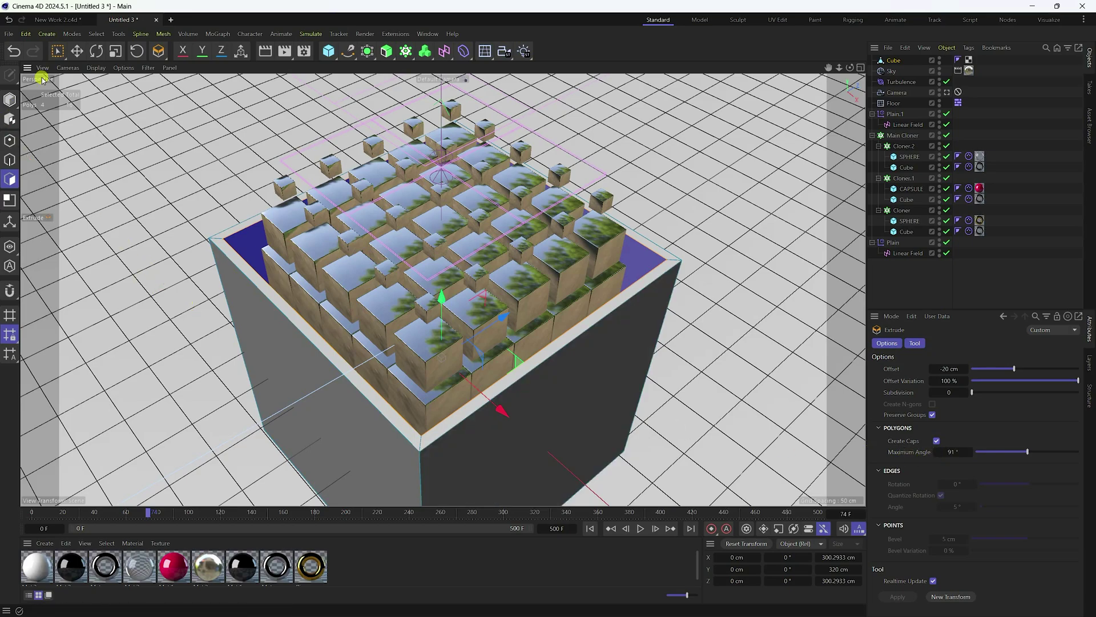
Return to whole-object editing and scale the enclosing cube's height down to about 44 cm, making a low frame.
{"action": "left_click", "coordinate": [76, 51]}
{"action": "left_click", "coordinate": [10, 100]}
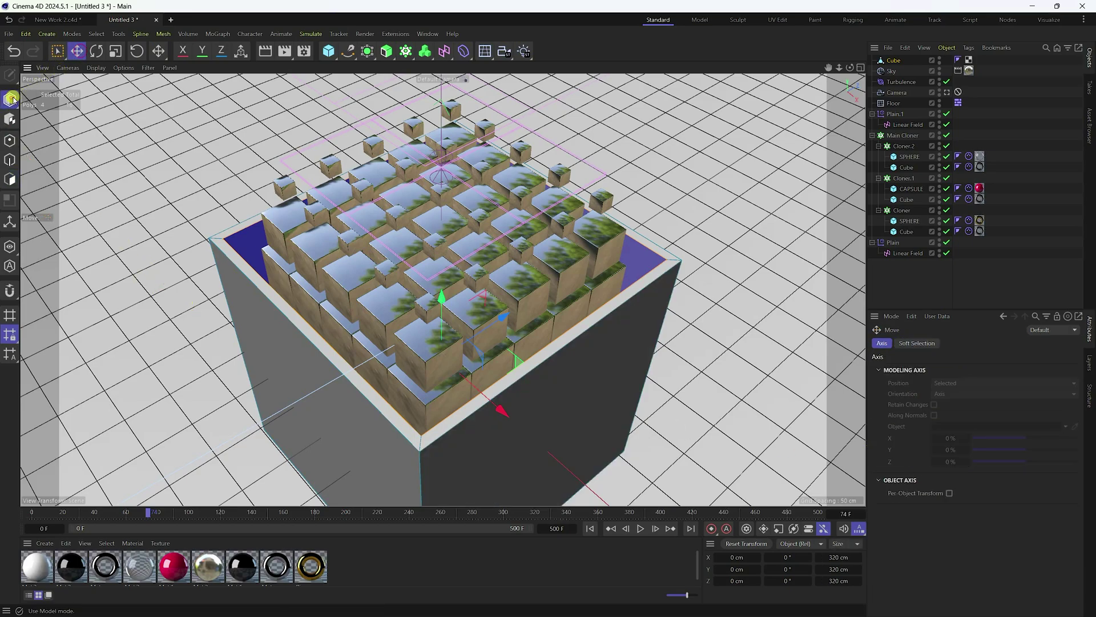
{"action": "left_click", "coordinate": [115, 51]}
{"action": "mouse_move", "coordinate": [398, 282]}
{"action": "left_mouse_down", "text": "alt"}
{"action": "mouse_move", "coordinate": [404, 162]}
{"action": "mouse_move", "coordinate": [421, 179]}
{"action": "mouse_move", "coordinate": [413, 189]}
{"action": "mouse_move", "coordinate": [431, 197]}
{"action": "mouse_move", "coordinate": [430, 249]}
{"action": "mouse_move", "coordinate": [438, 207]}
{"action": "mouse_move", "coordinate": [435, 240]}
{"action": "left_mouse_up", "text": "alt"}
{"action": "middle_click", "coordinate": [306, 201]}
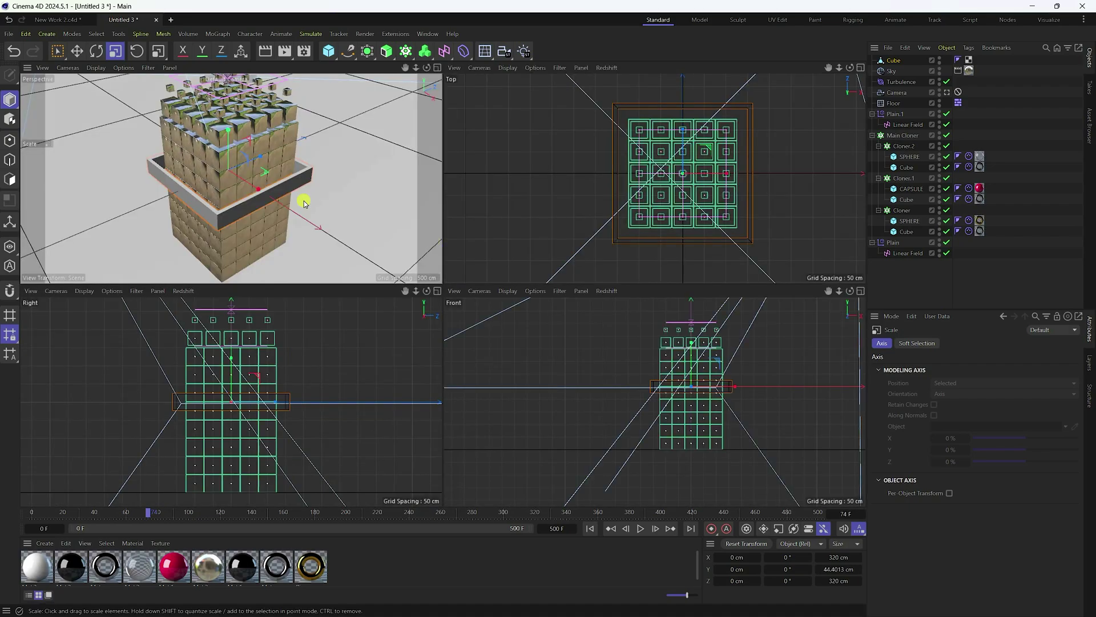
Move the low frame straight down in the front view to the cube stack's base, at about -248 cm in Y.
{"action": "left_click", "coordinate": [76, 51]}
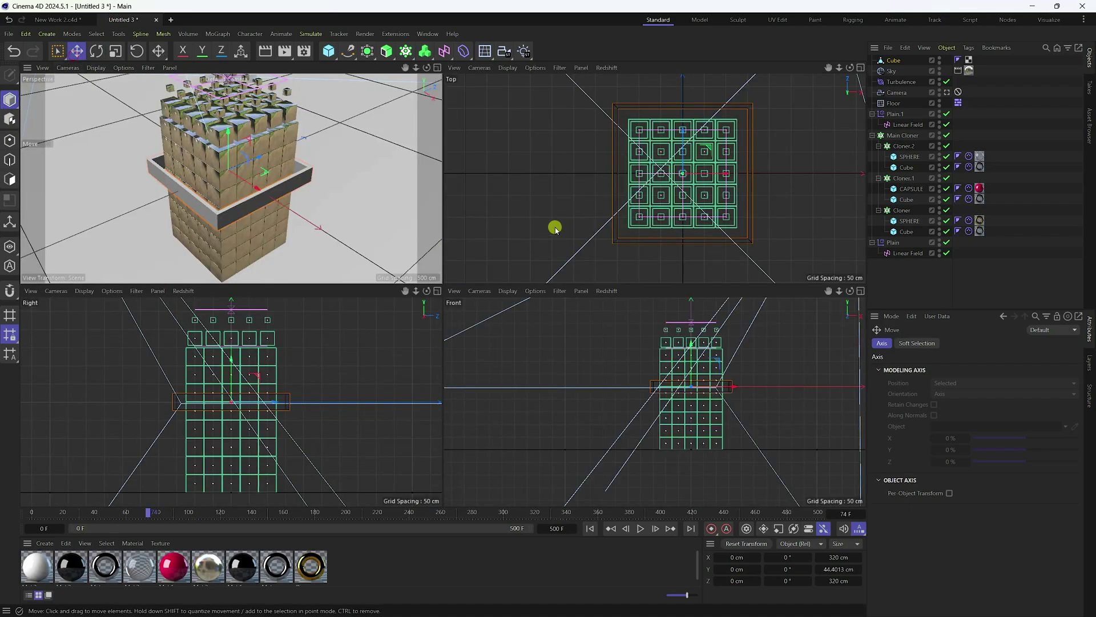
{"action": "middle_click", "coordinate": [503, 336]}
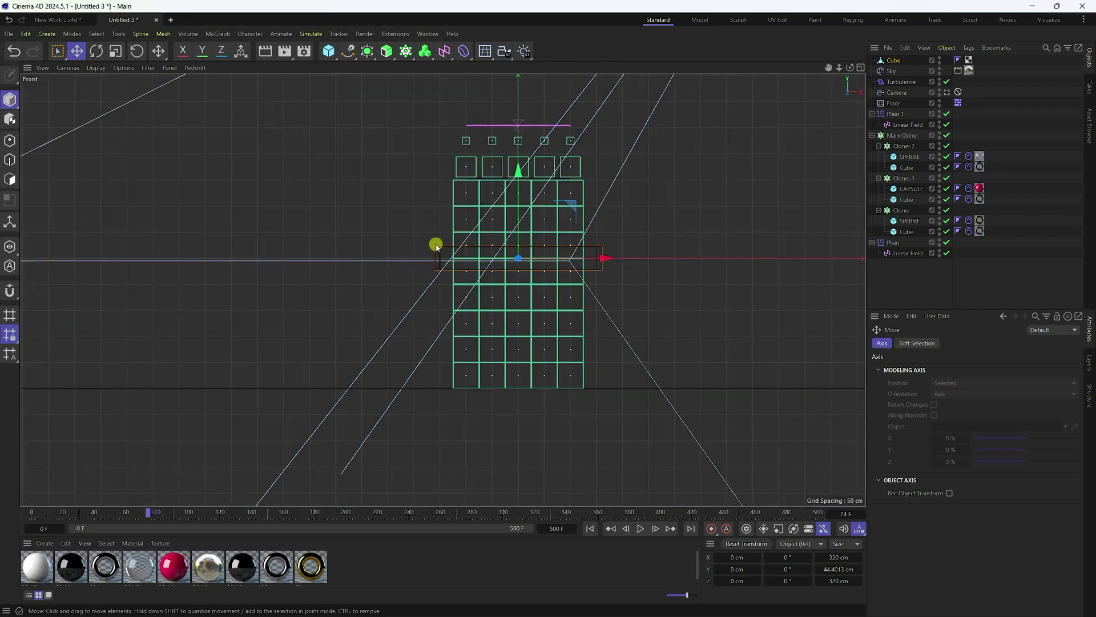
{"action": "left_click_drag", "start_coordinate": [517, 171], "coordinate": [517, 302]}
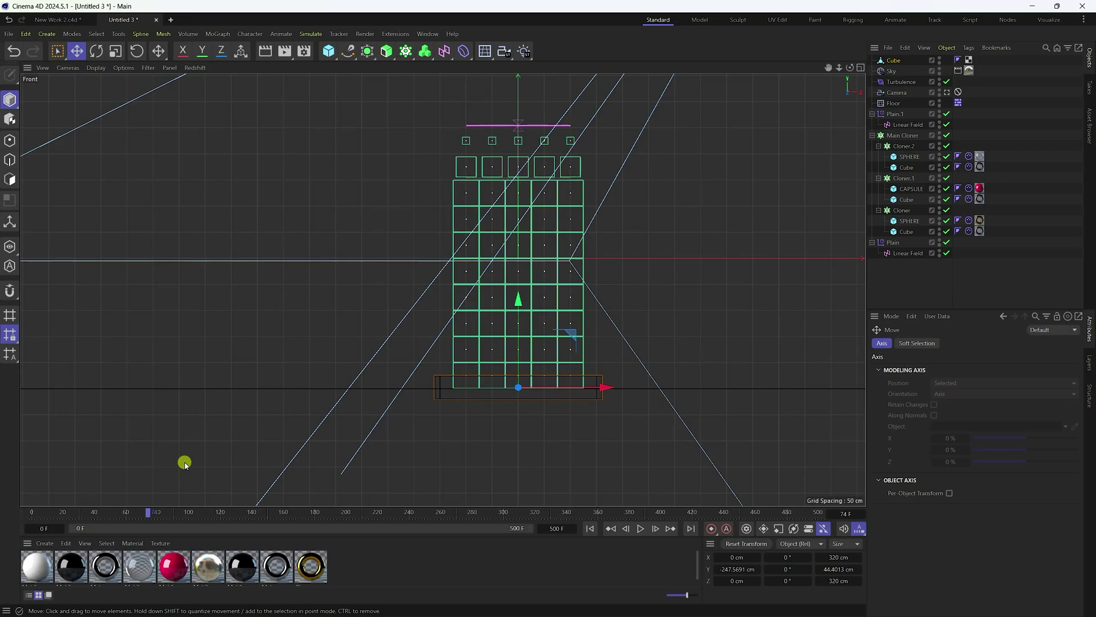
Apply the second-to-last material in the material list to the low frame and return to the perspective view.
{"action": "right_click", "coordinate": [288, 578]}
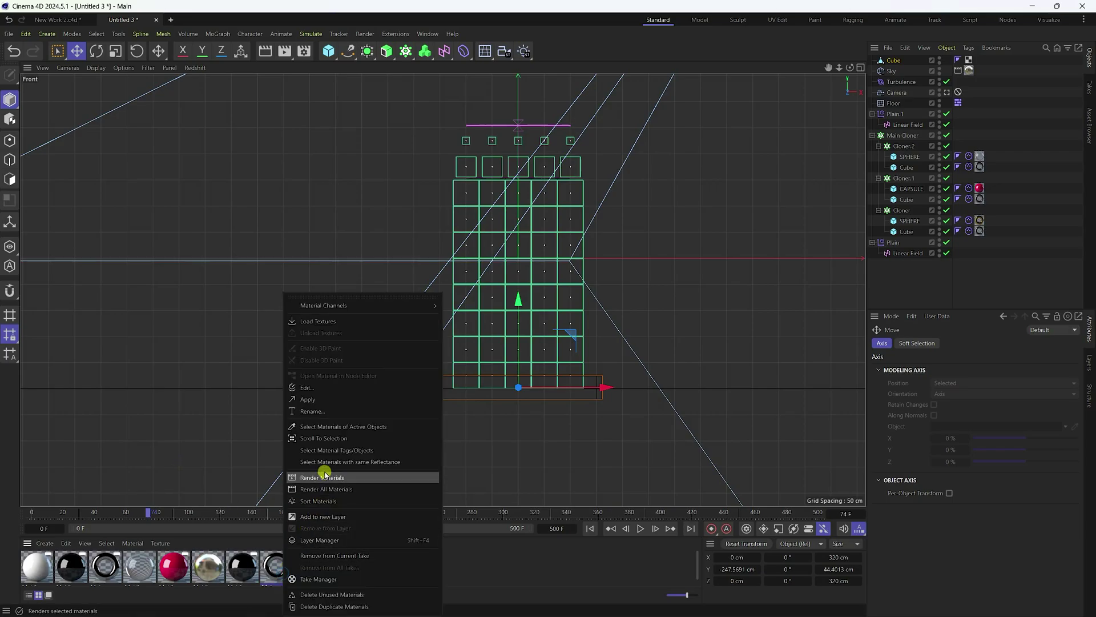
{"action": "left_click", "coordinate": [309, 398]}
{"action": "middle_click", "coordinate": [311, 396]}
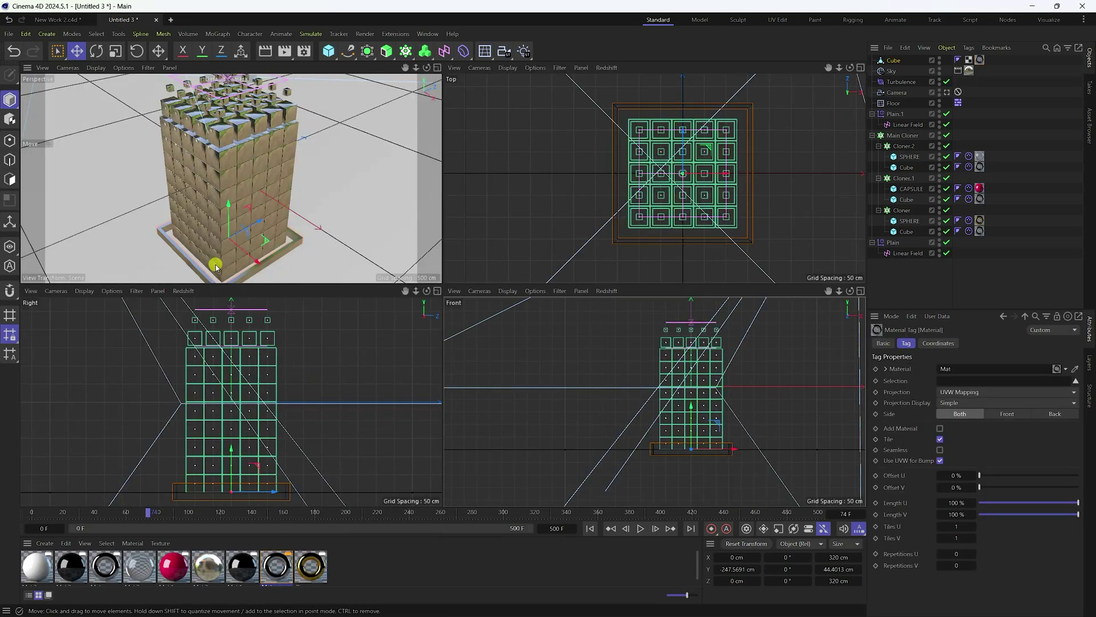
{"action": "middle_click", "coordinate": [226, 245]}
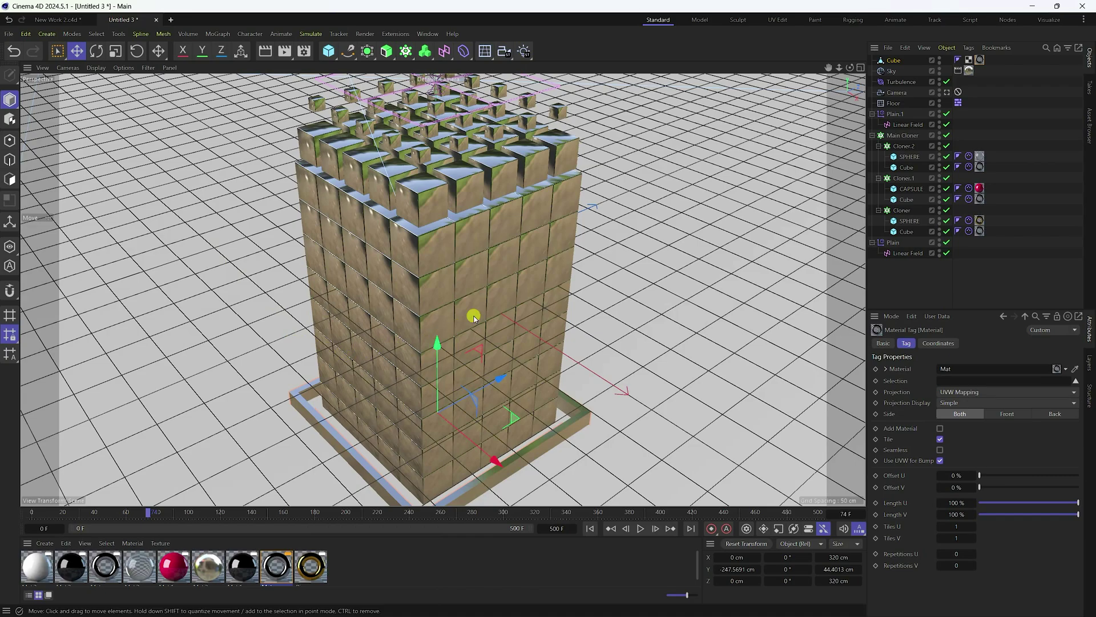
Look through the scene camera and play the animation from the first frame.
{"action": "left_click", "coordinate": [946, 93]}
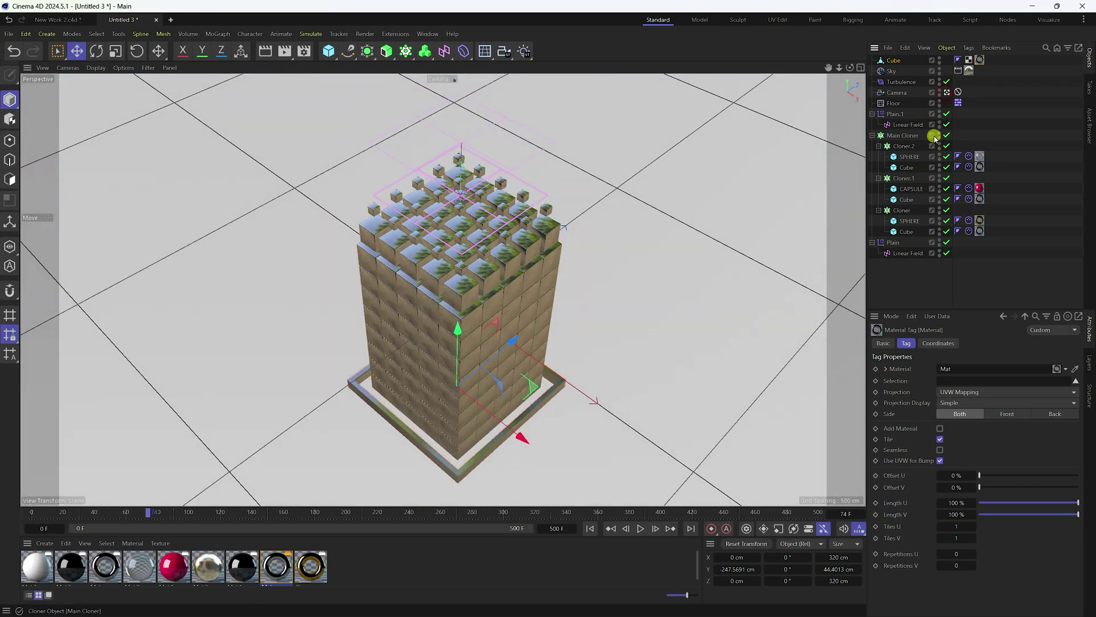
{"action": "left_click", "coordinate": [590, 528]}
{"action": "left_click", "coordinate": [640, 528]}
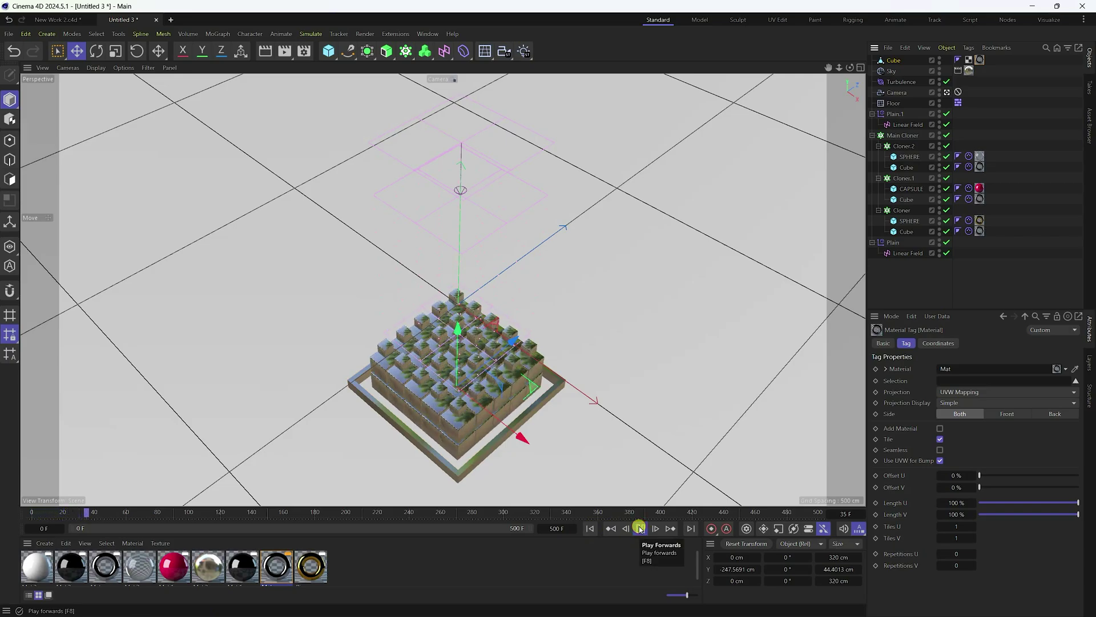